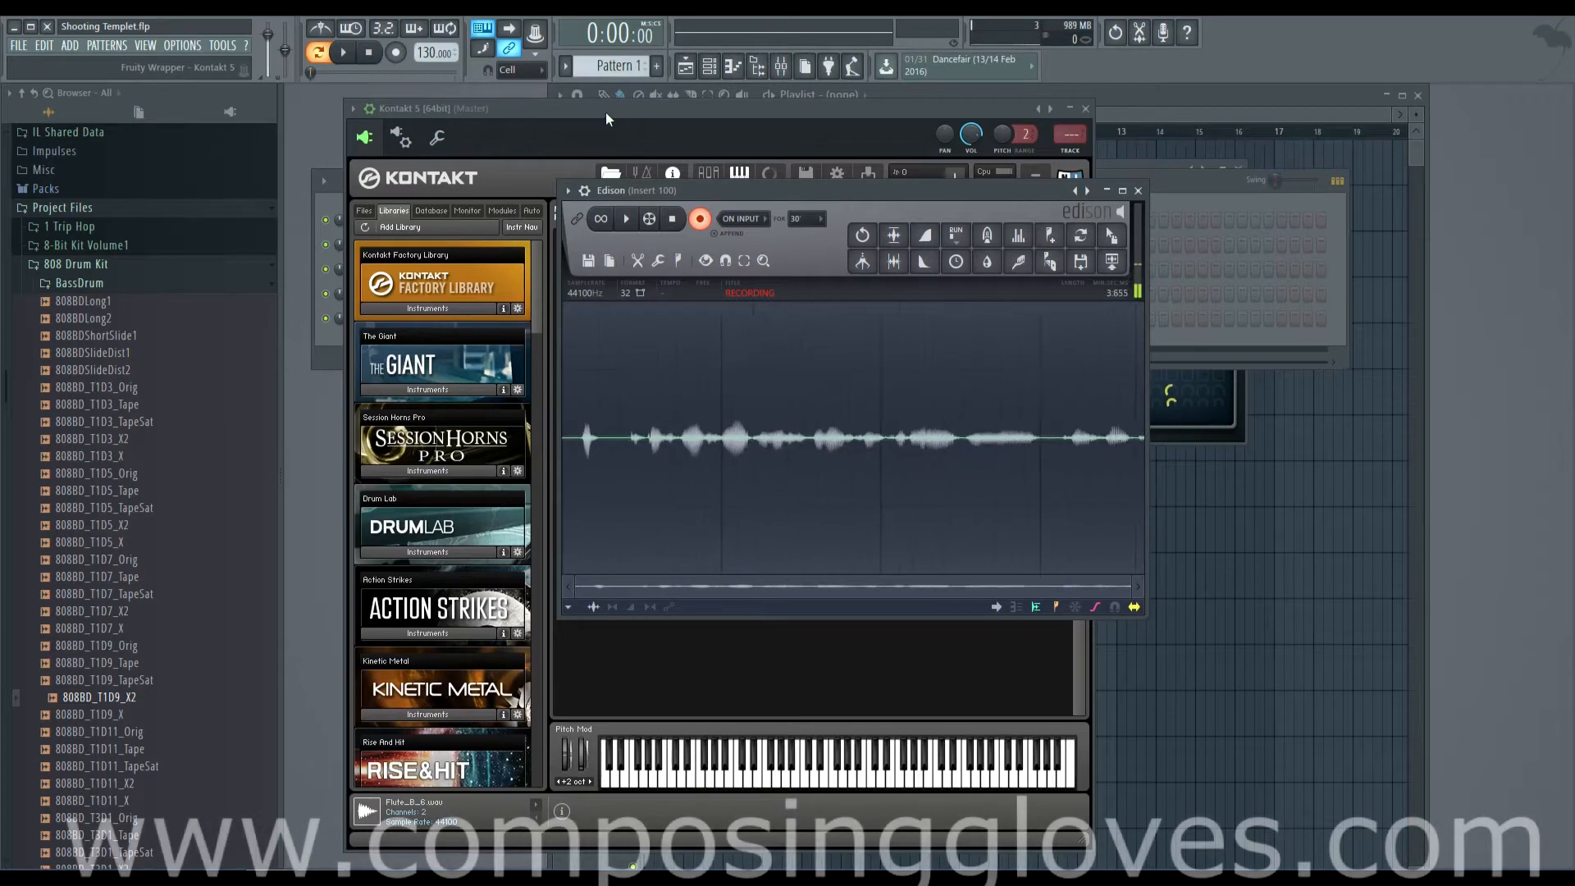
- Load Funk Kit from the Kontakt Factory Library drum kits and open its Group Editor for editing
{"action": "left_click", "coordinate": [606, 112]}
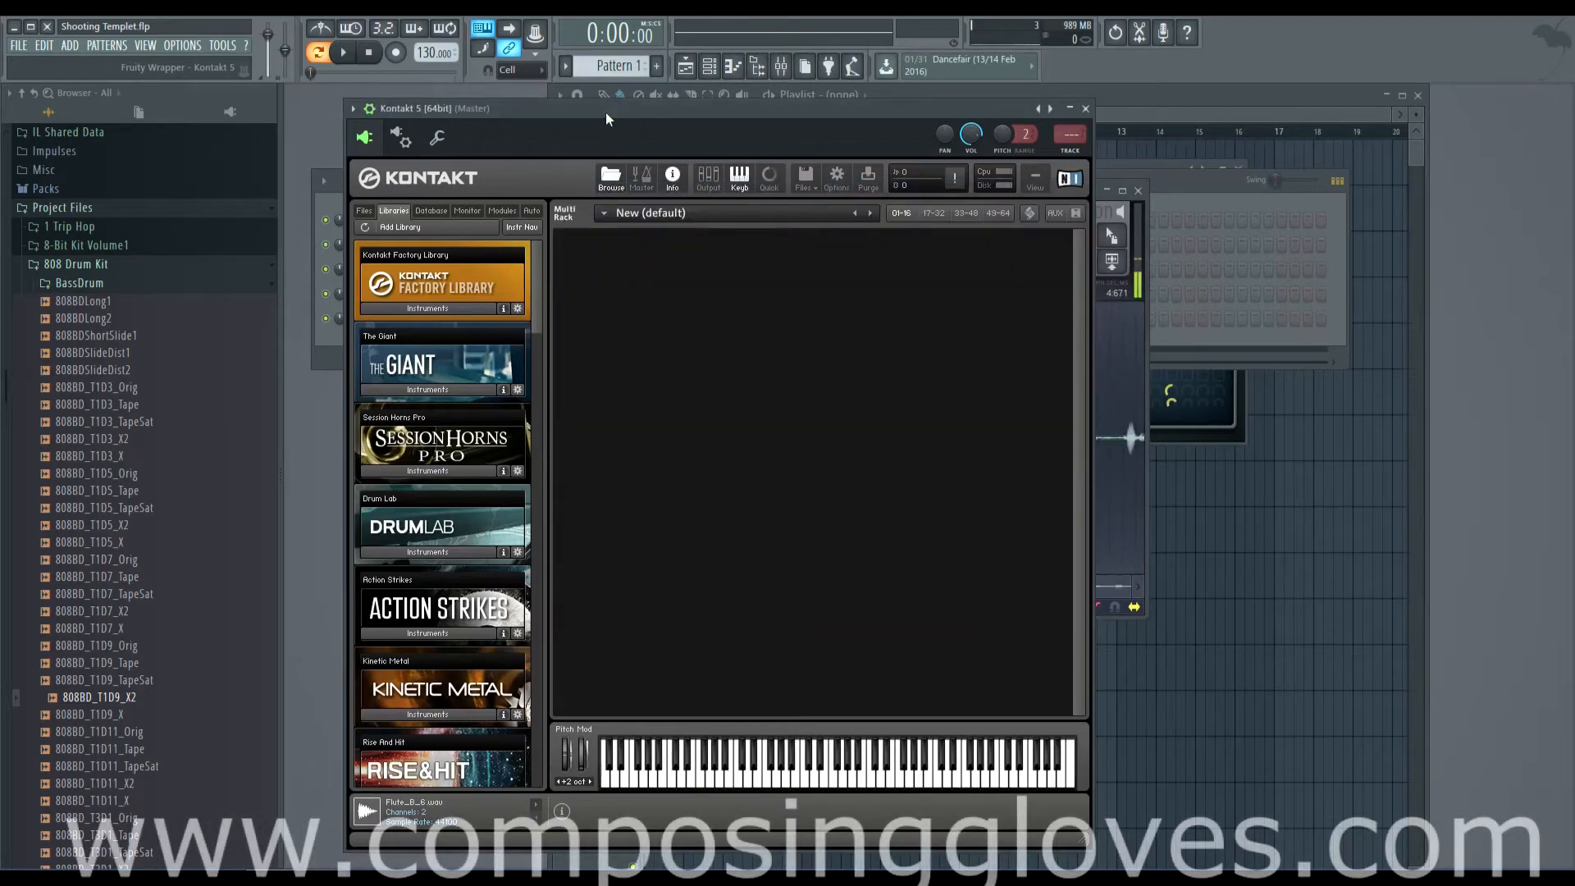
{"action": "left_click", "coordinate": [484, 307]}
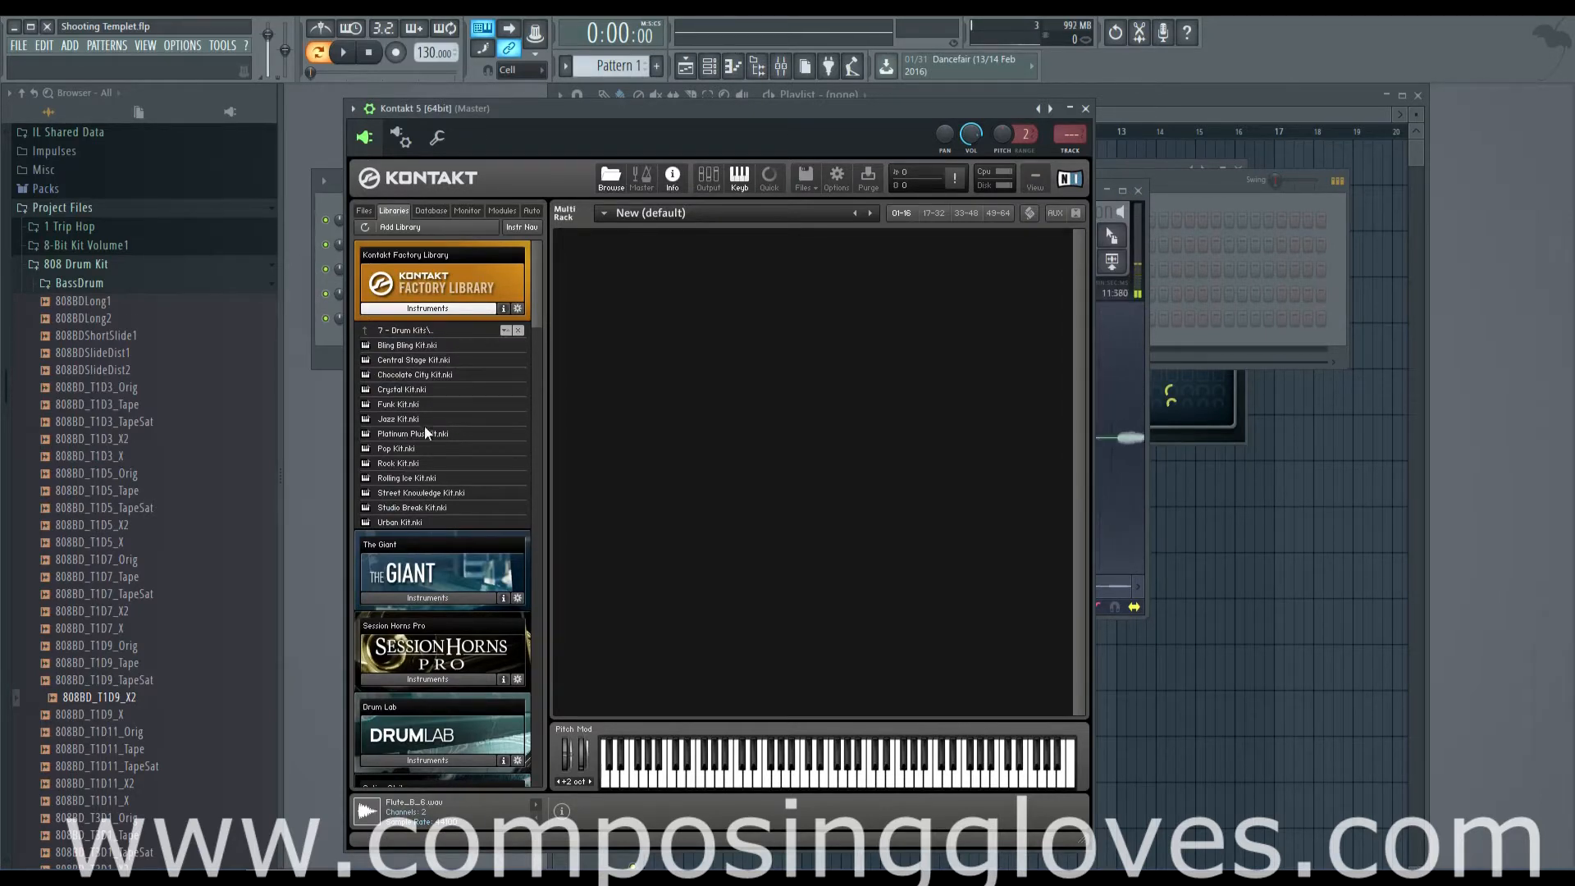
{"action": "double_click", "coordinate": [432, 402]}
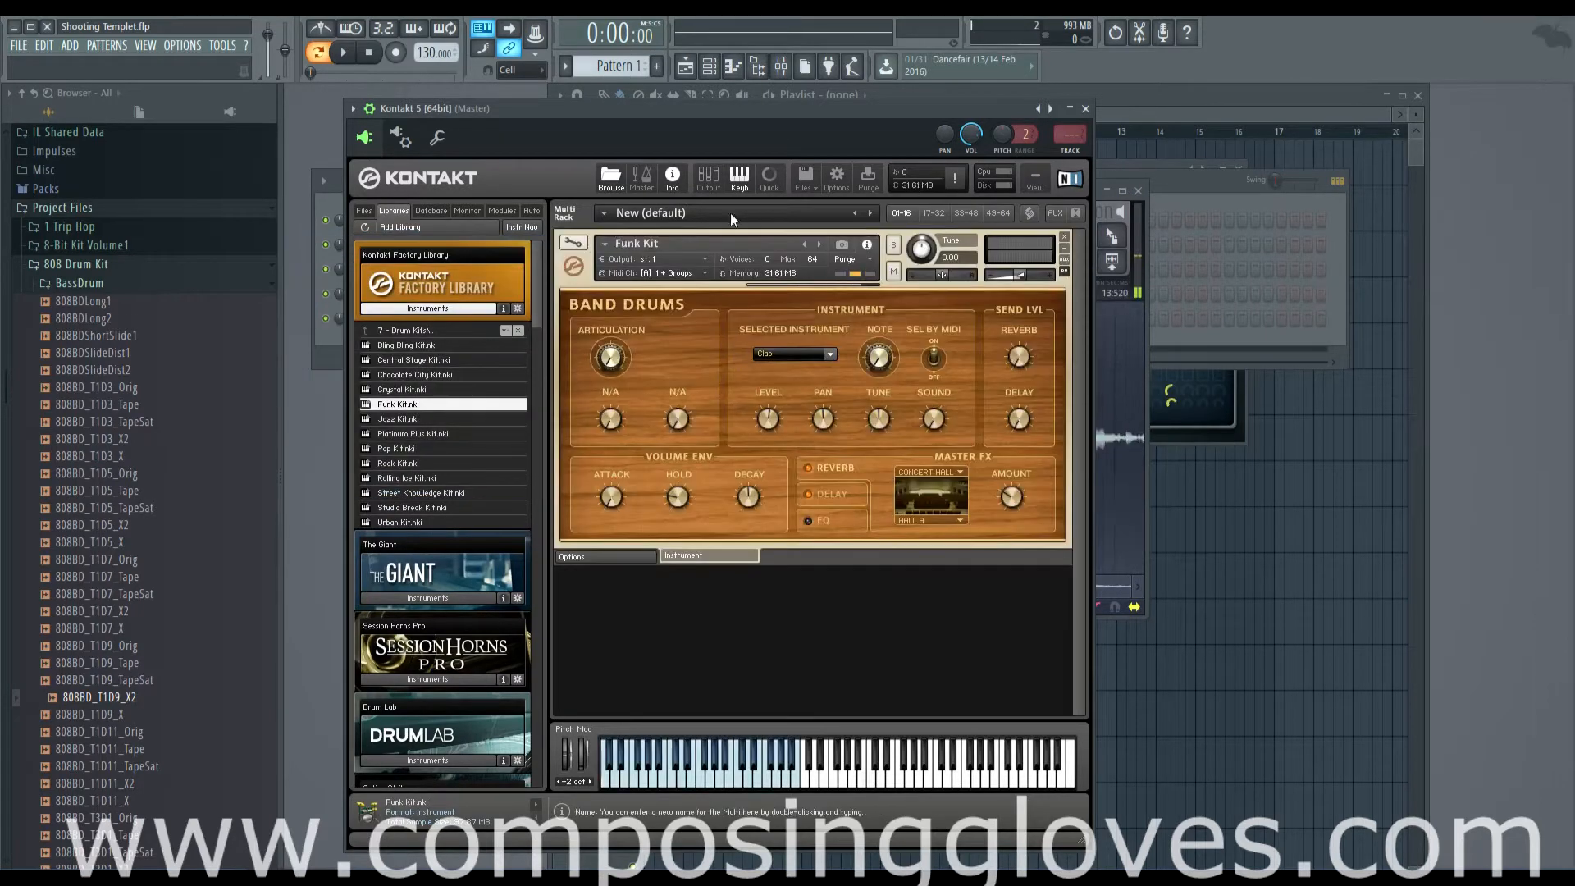
{"action": "left_click", "coordinate": [573, 243]}
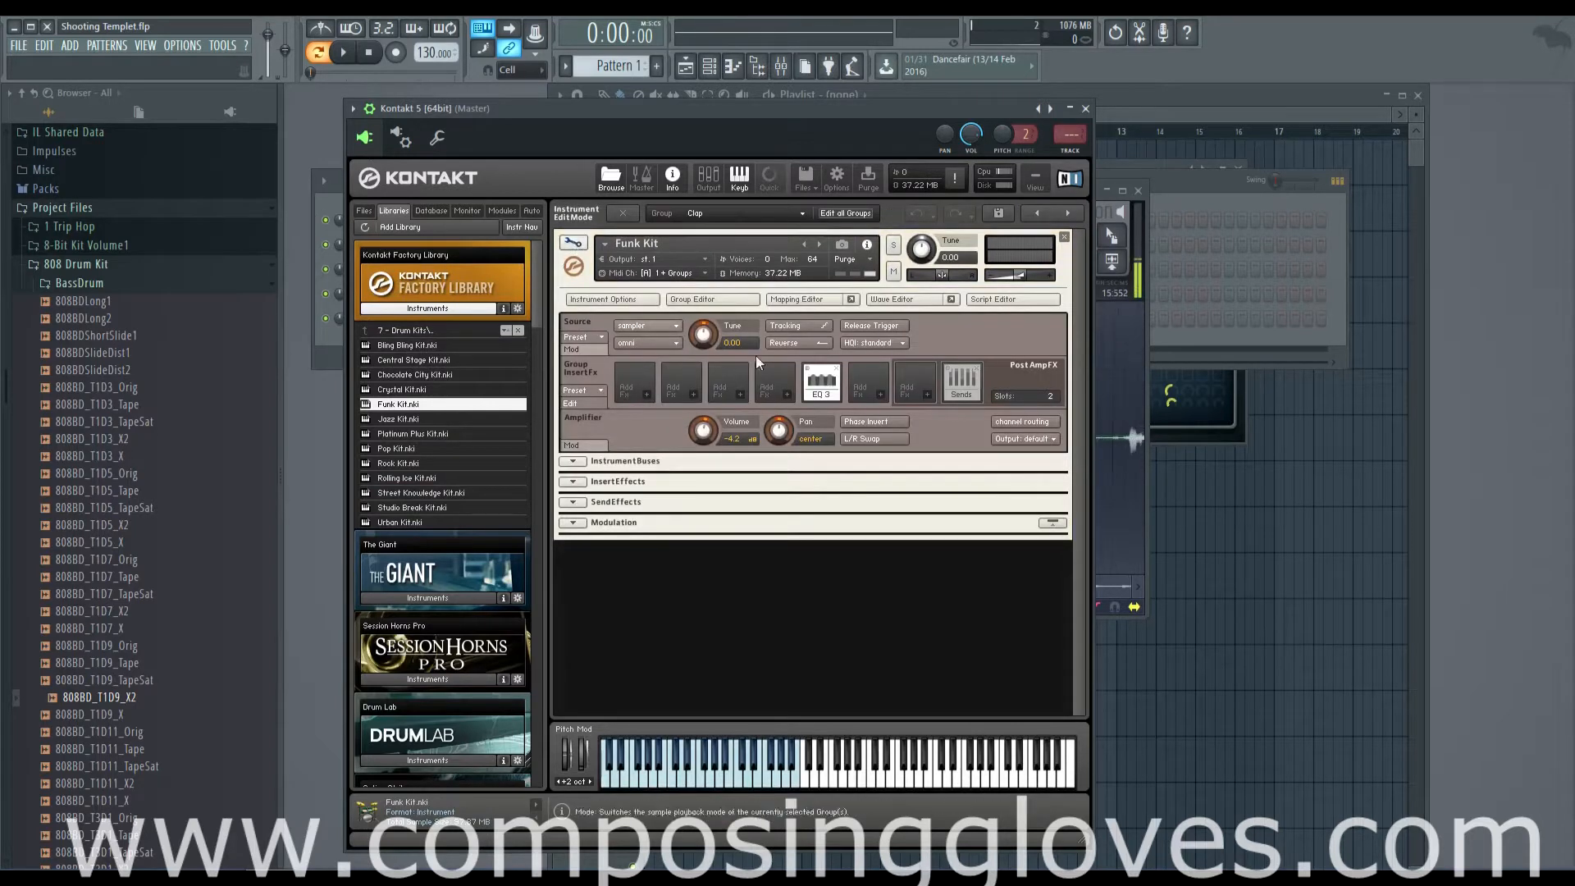
{"action": "left_click", "coordinate": [712, 299]}
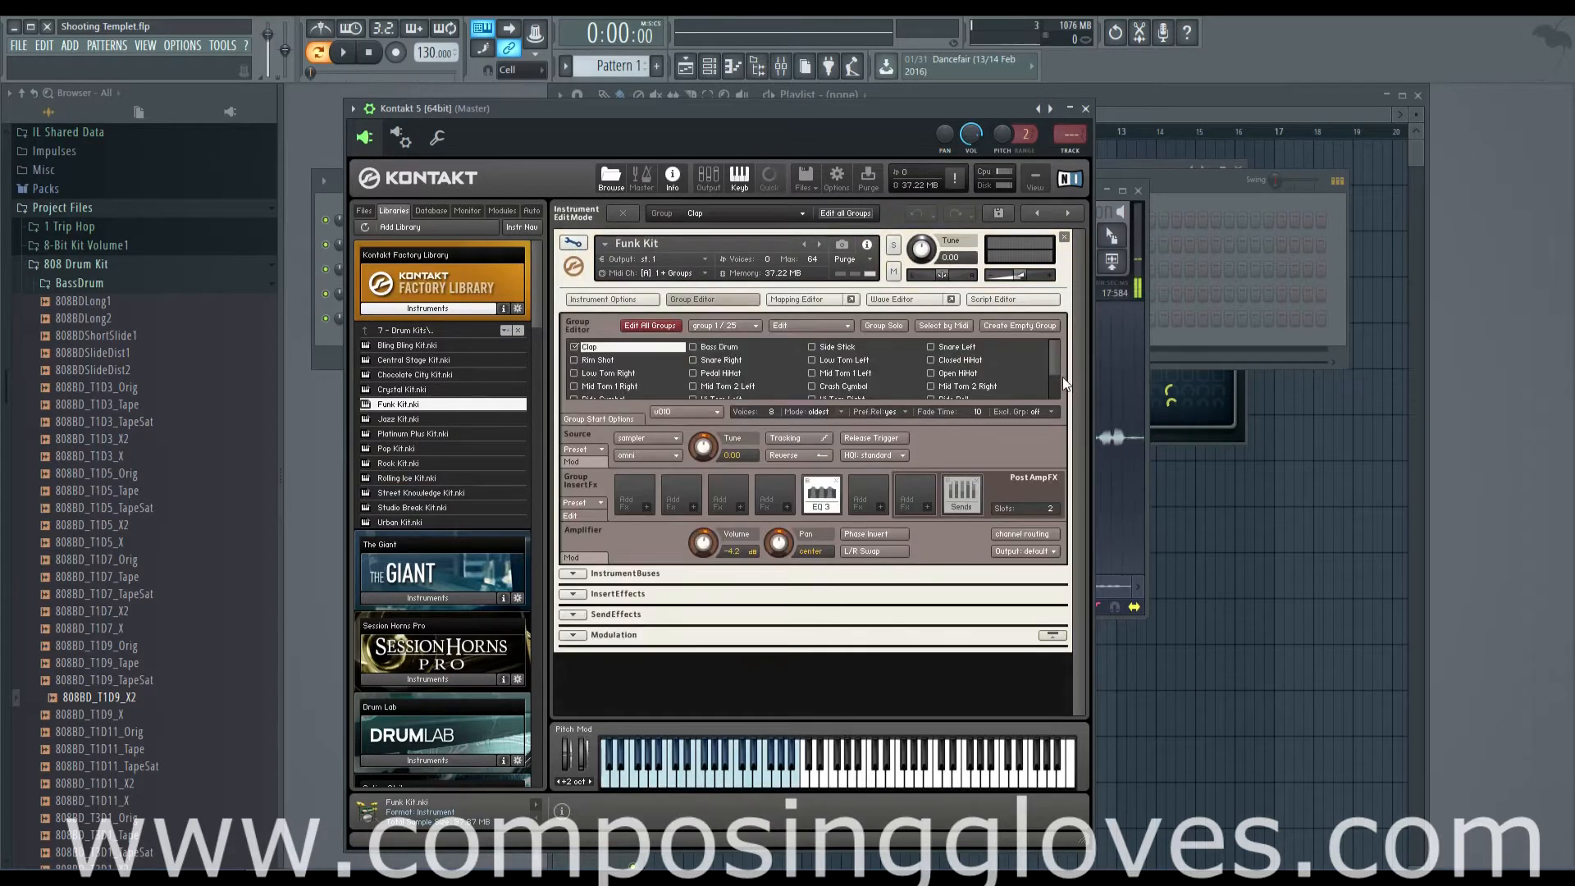
- Examine how the Funk Kit's drums are split into groups, selecting Clap, Rim Shot, tom, Side Stick, Crash Cymbal, Pedal HiHat and Bass Drum groups
{"action": "mouse_move", "coordinate": [1055, 368]}
{"action": "left_mouse_down"}
{"action": "mouse_move", "coordinate": [1052, 404]}
{"action": "mouse_move", "coordinate": [1050, 360]}
{"action": "left_mouse_up"}
{"action": "mouse_move", "coordinate": [1055, 366]}
{"action": "left_mouse_down"}
{"action": "mouse_move", "coordinate": [1055, 392]}
{"action": "mouse_move", "coordinate": [1051, 361]}
{"action": "left_mouse_up"}
{"action": "left_click", "coordinate": [603, 361]}
{"action": "left_click", "coordinate": [609, 348]}
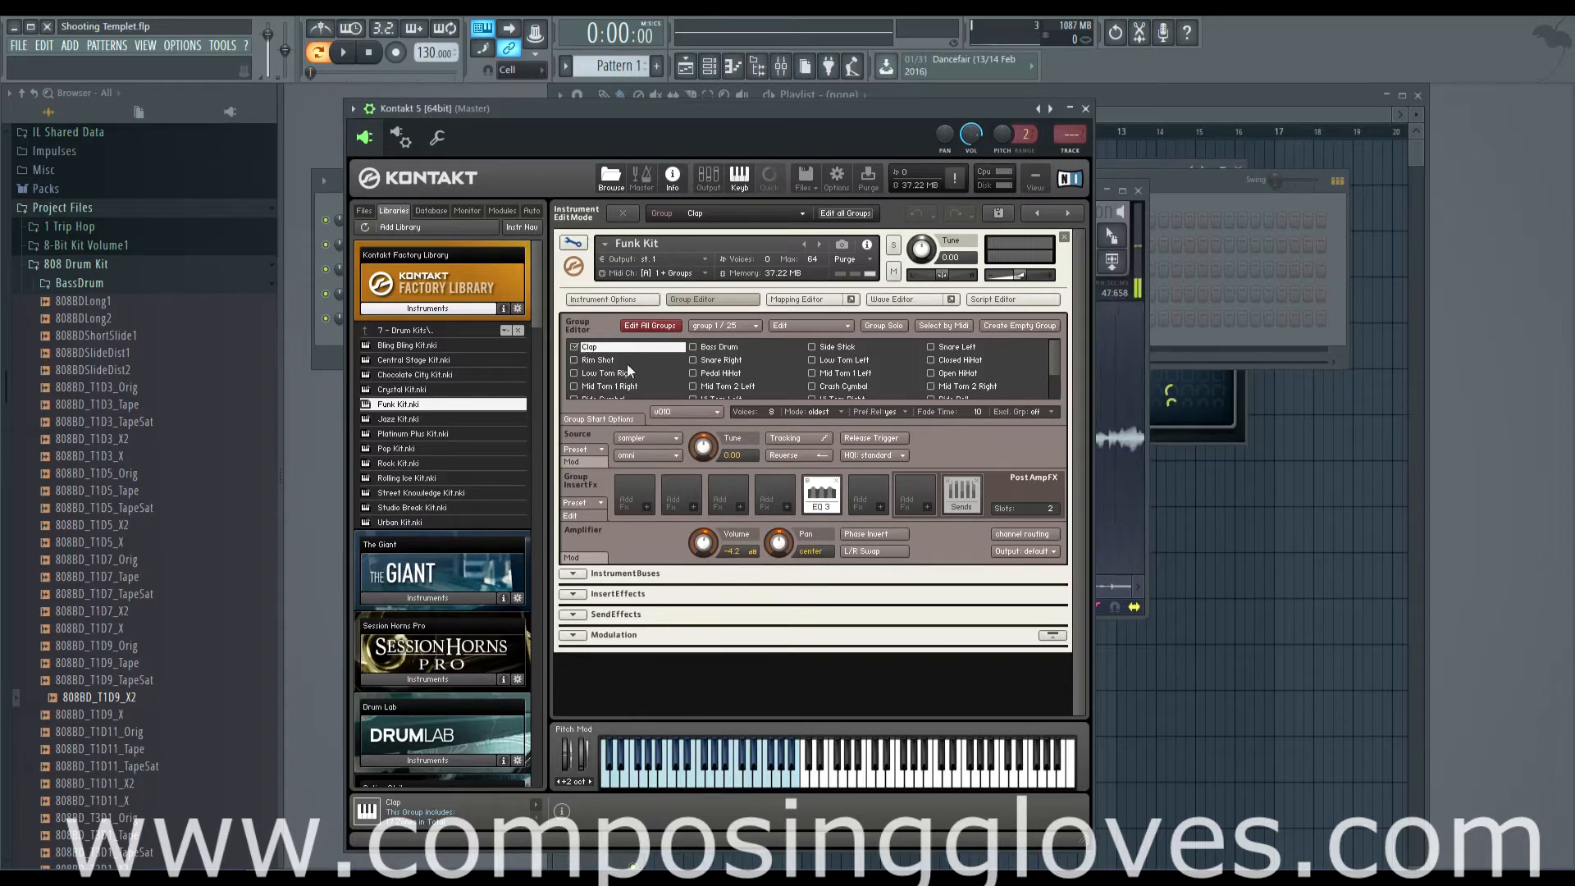
{"action": "left_click", "coordinate": [597, 361]}
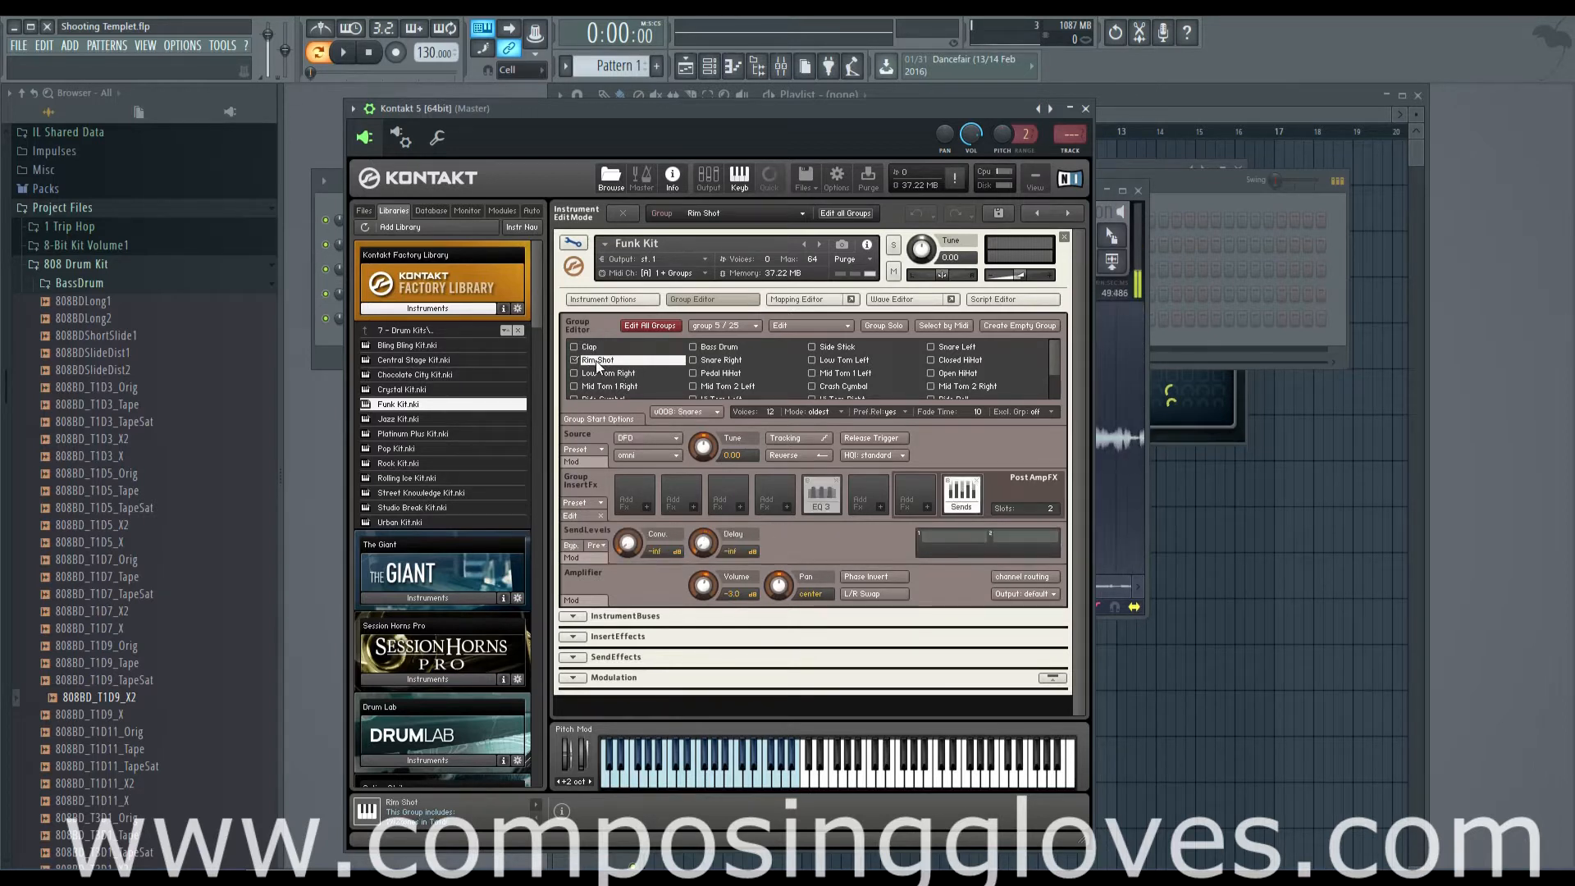
{"action": "left_click", "coordinate": [601, 373]}
{"action": "left_click", "coordinate": [603, 386]}
{"action": "left_click", "coordinate": [748, 386]}
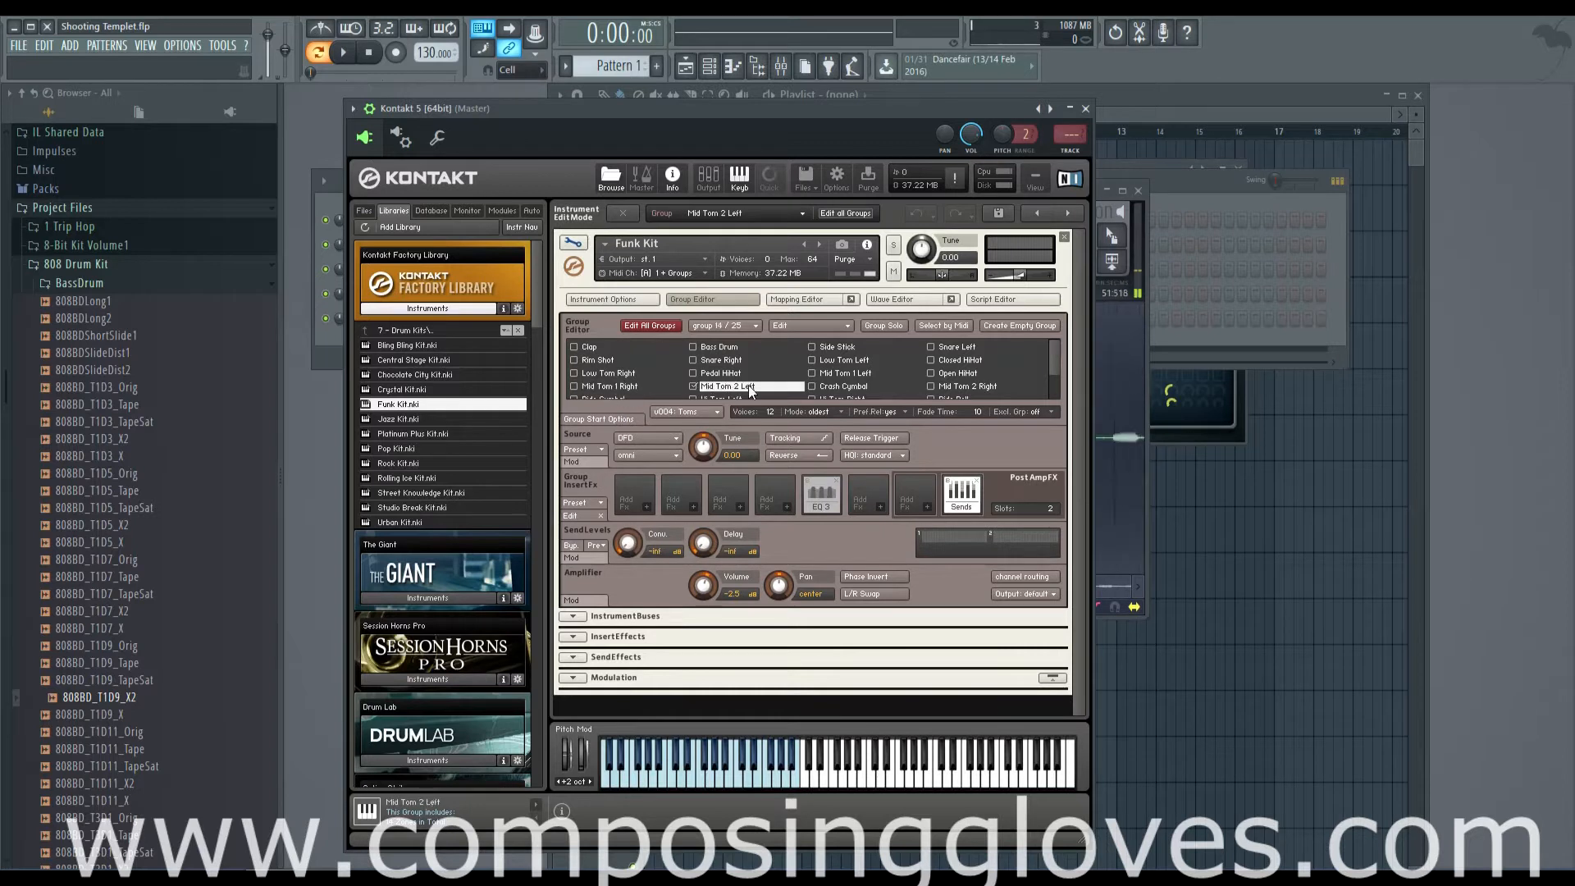
{"action": "left_click", "coordinate": [845, 374]}
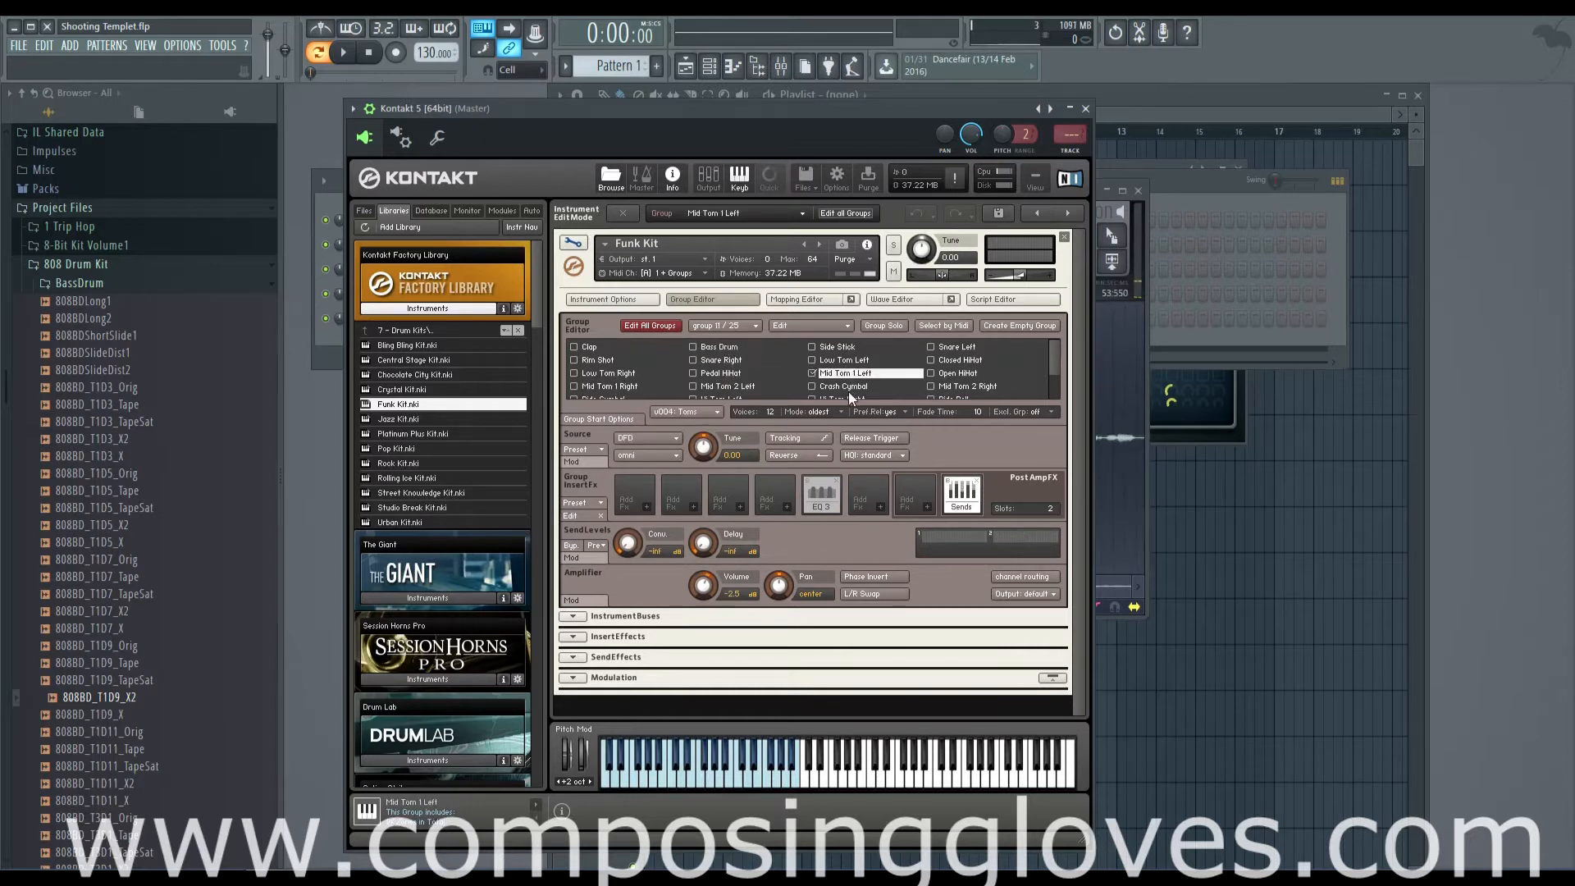
{"action": "left_click", "coordinate": [828, 349]}
{"action": "left_click", "coordinate": [836, 373]}
{"action": "left_click", "coordinate": [840, 386]}
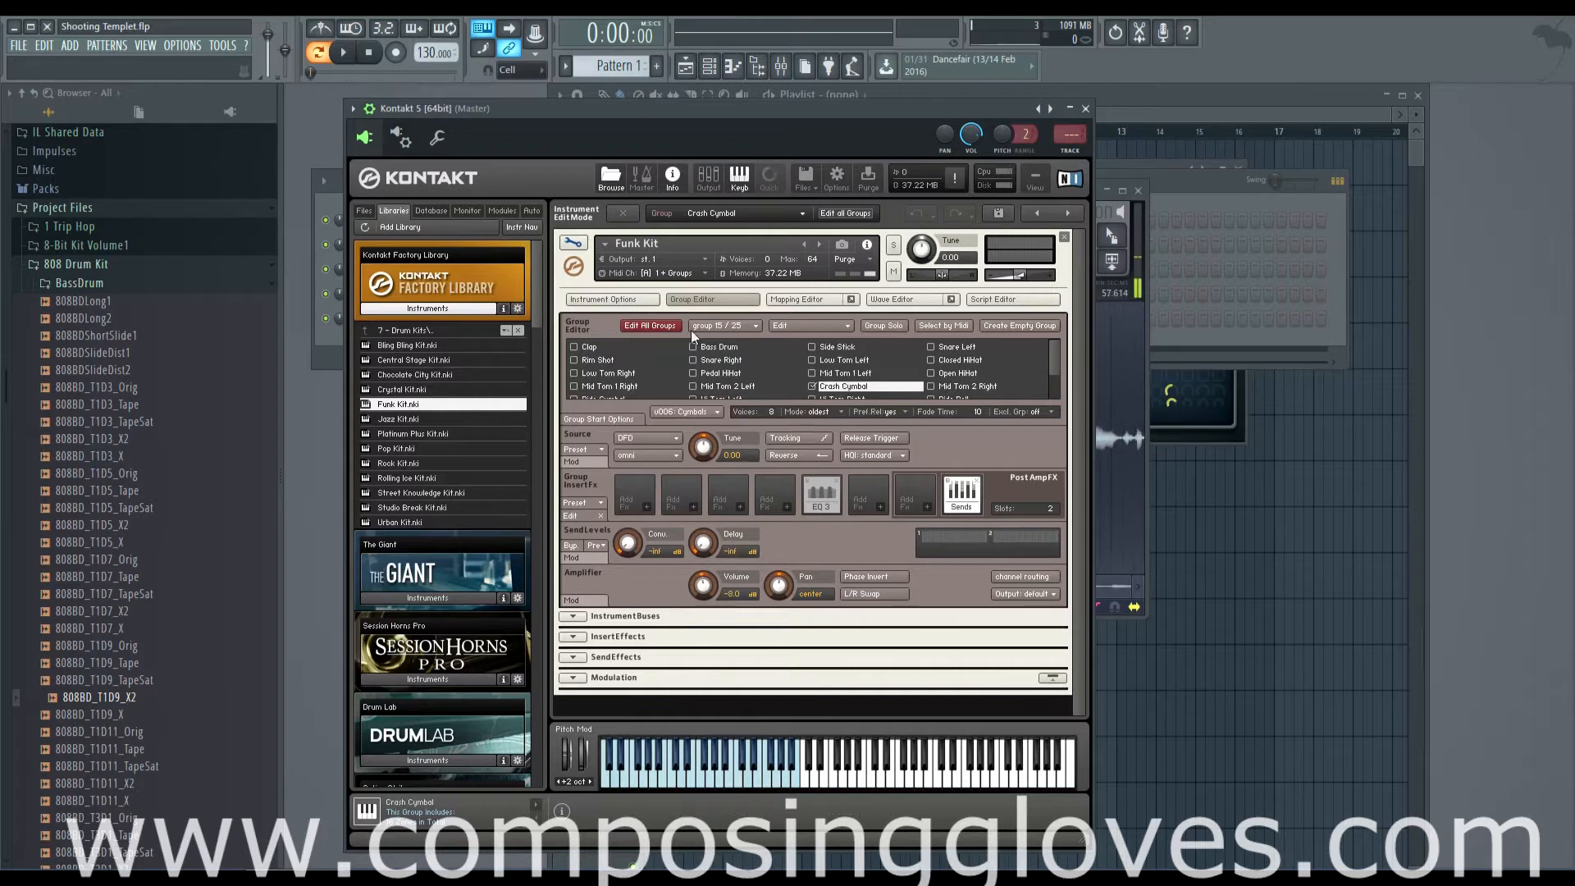
{"action": "left_click", "coordinate": [735, 374]}
{"action": "left_click", "coordinate": [718, 347]}
{"action": "left_click", "coordinate": [613, 359]}
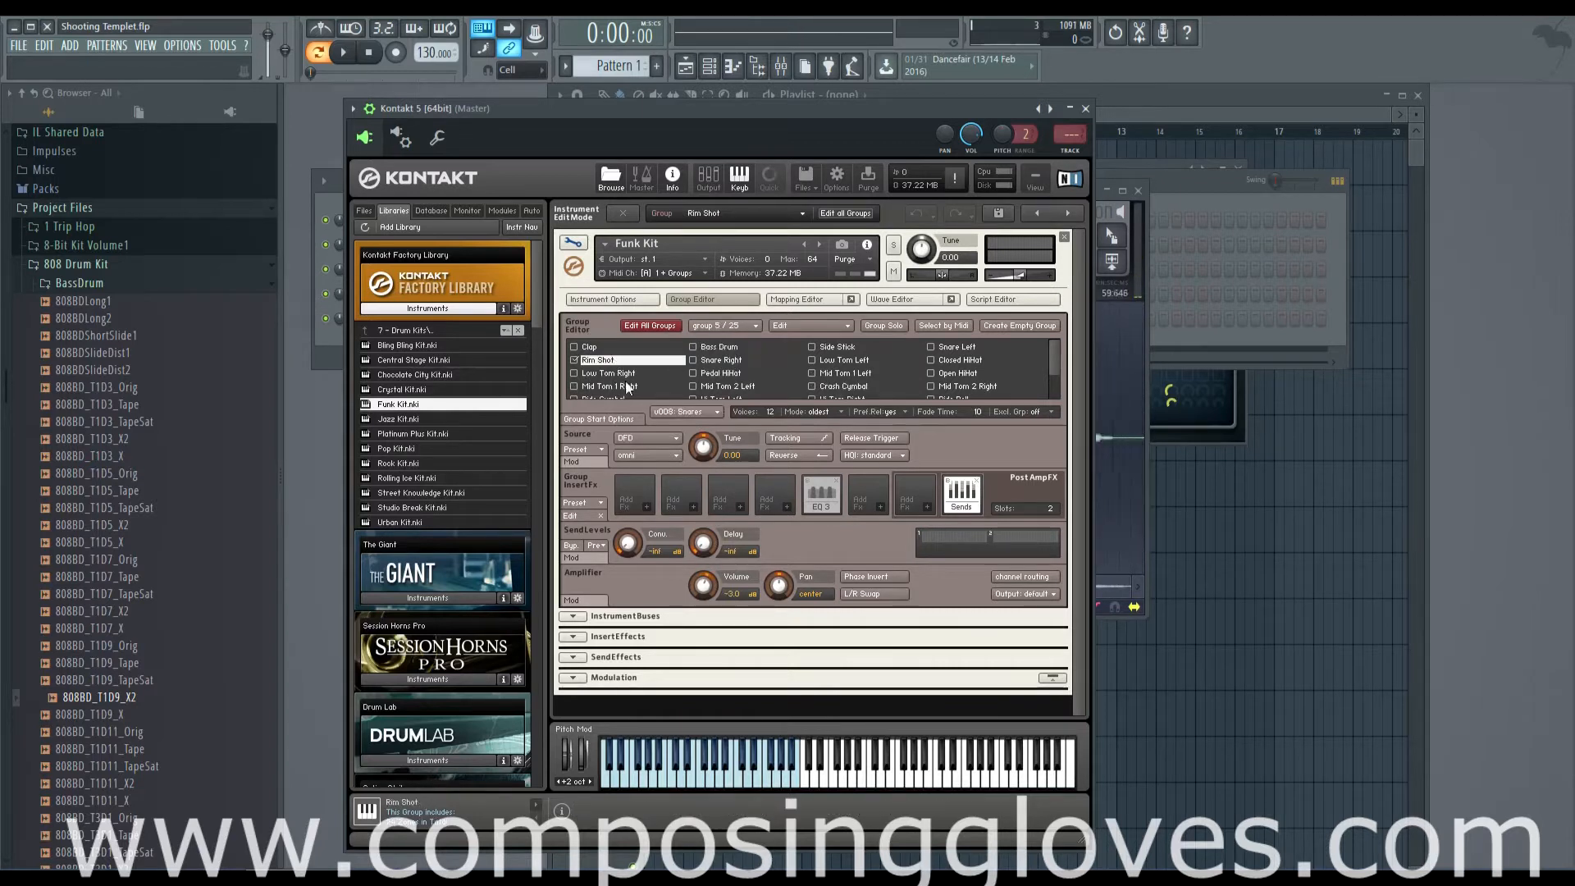
- Inspect the Funk Kit groups further down the list, including Hi Tom Right, Crash Cymbal 2, Hi Tom Left and Mid Tom 1 Right
{"action": "left_click_drag", "start_coordinate": [1057, 369], "coordinate": [1053, 399]}
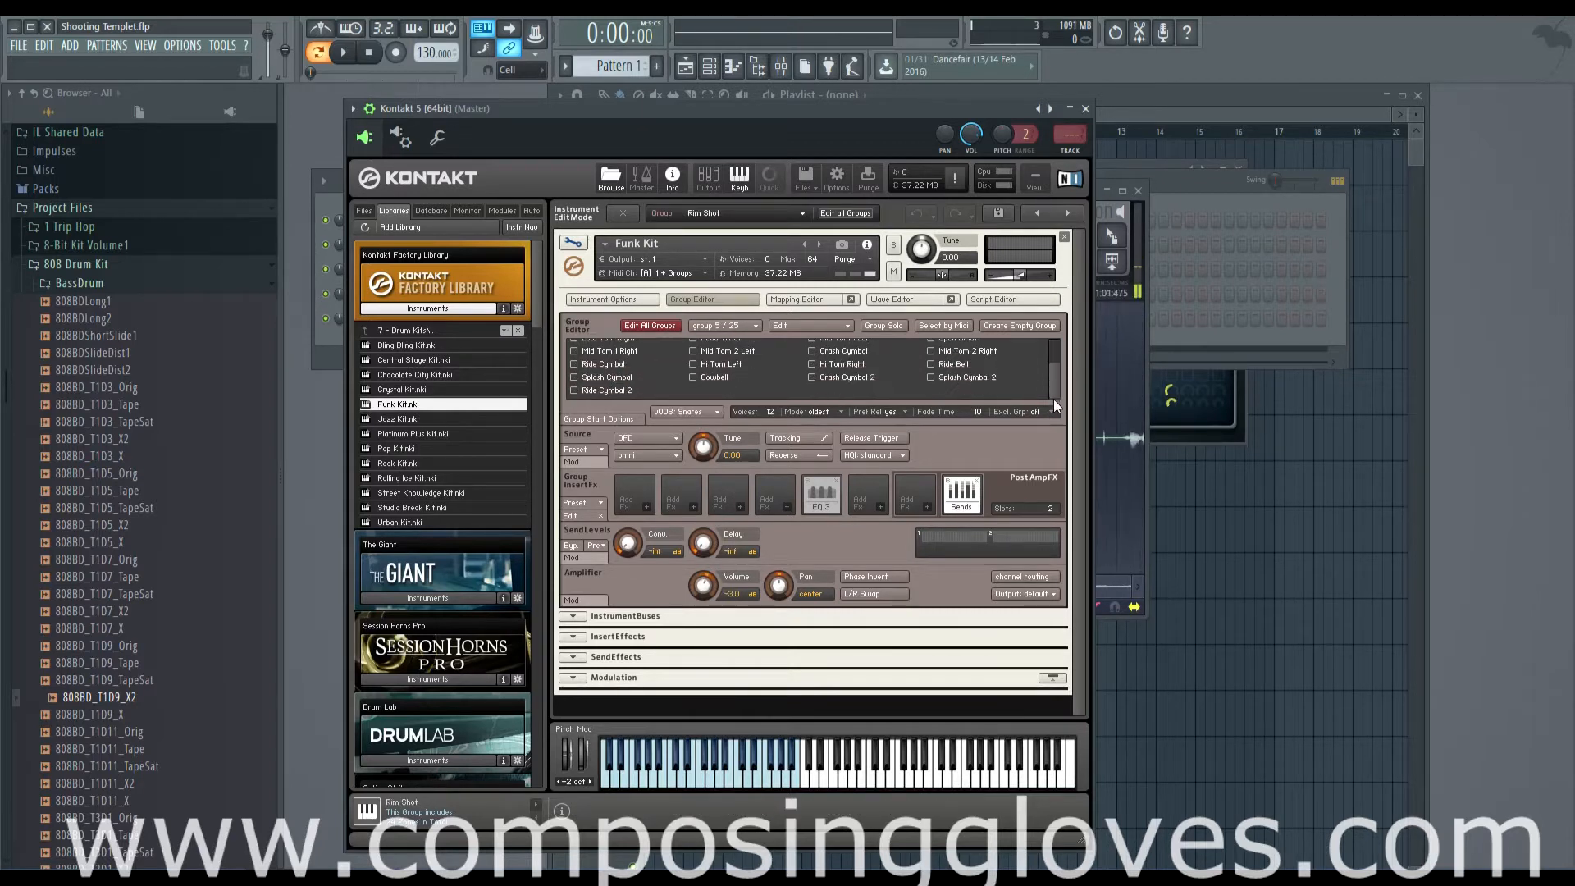
{"action": "left_click", "coordinate": [854, 353]}
{"action": "left_click", "coordinate": [848, 363]}
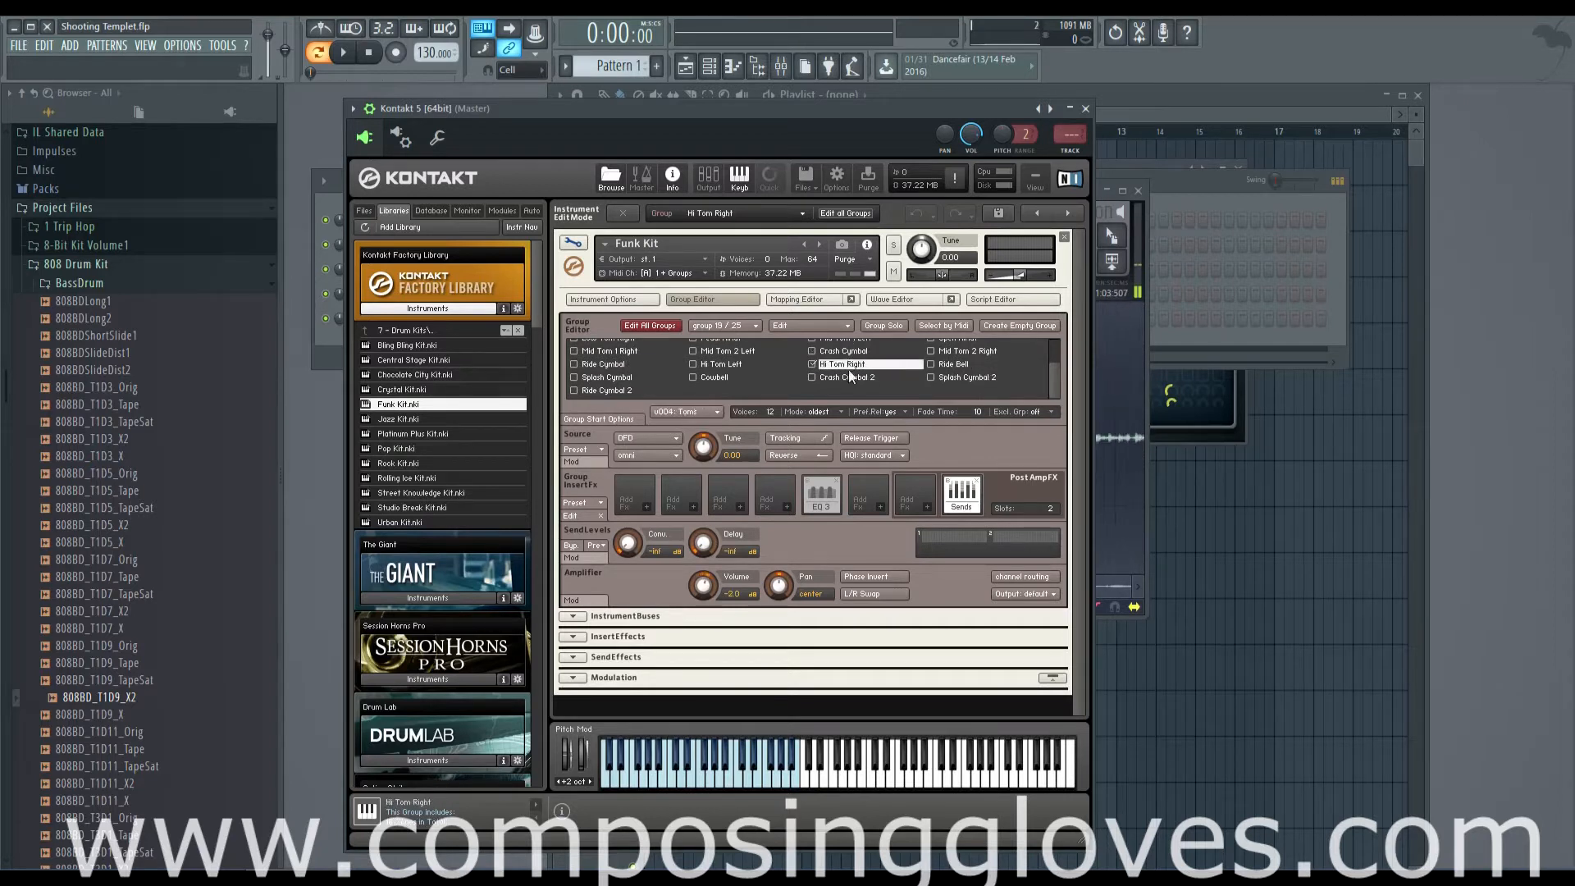
{"action": "left_click", "coordinate": [849, 376]}
{"action": "left_click", "coordinate": [722, 363]}
{"action": "left_click", "coordinate": [727, 350]}
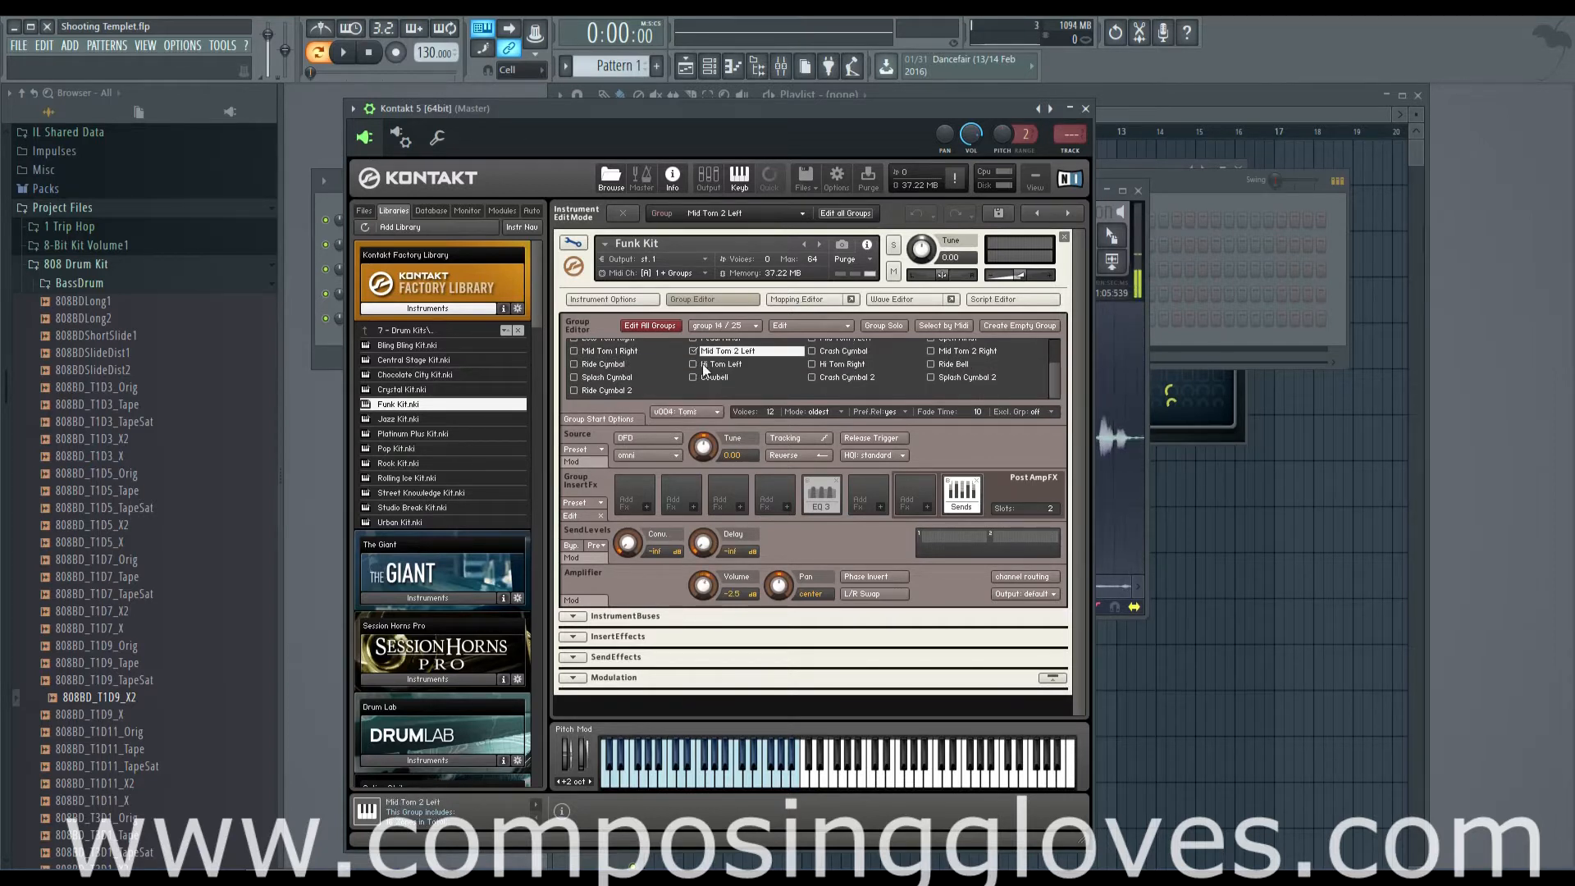
{"action": "left_click", "coordinate": [617, 352]}
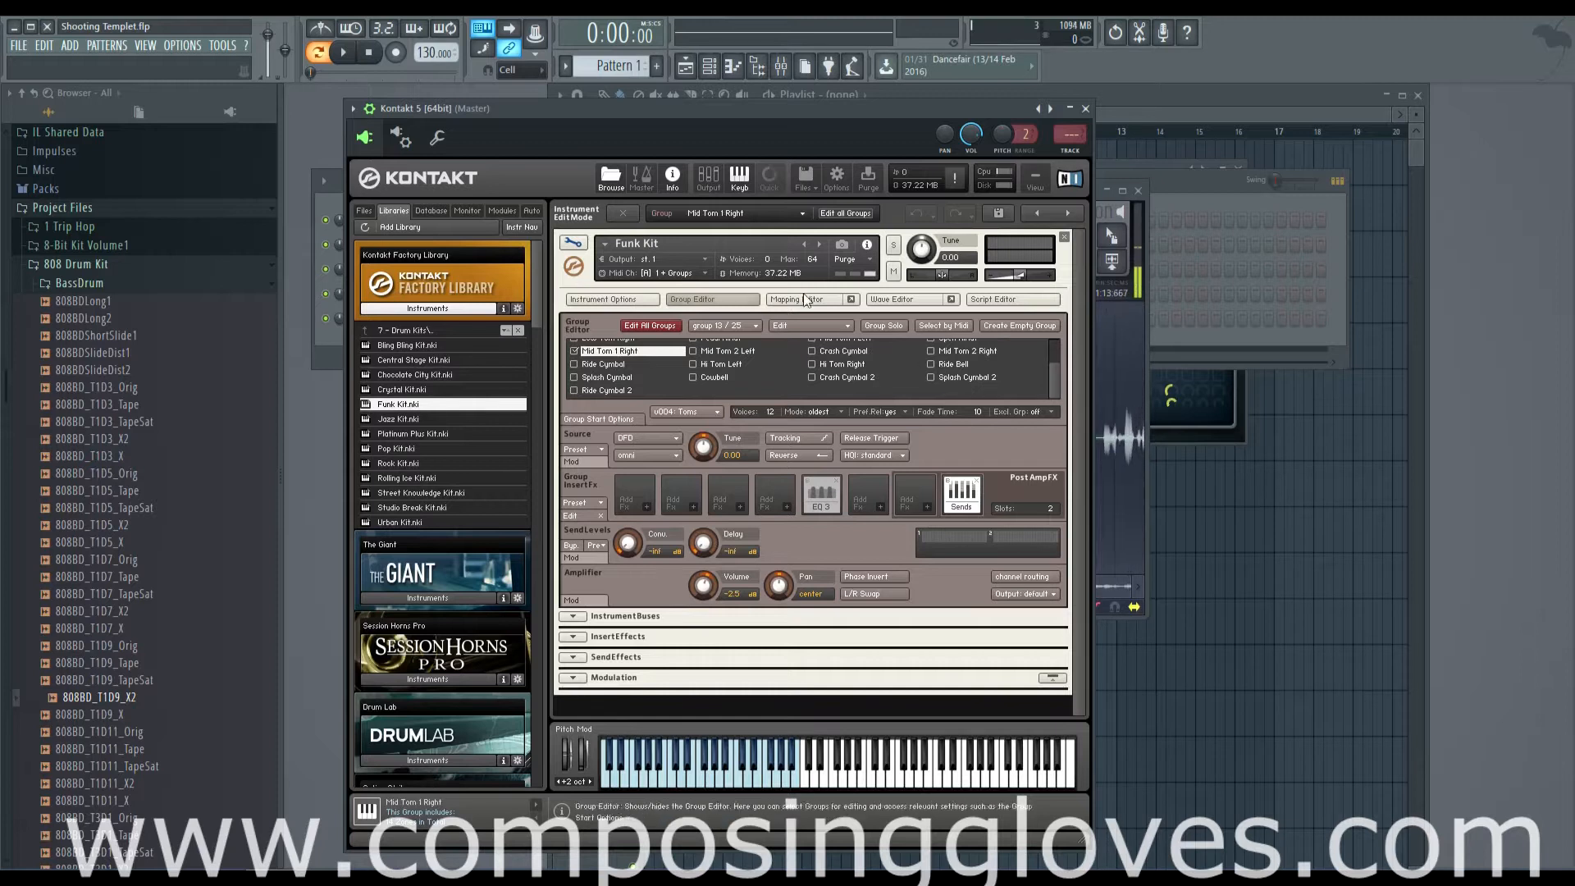
- Replace the Funk Kit with a new instrument made from the BassDrum sample 808BD_T1D9_X2
{"action": "left_click", "coordinate": [1064, 237]}
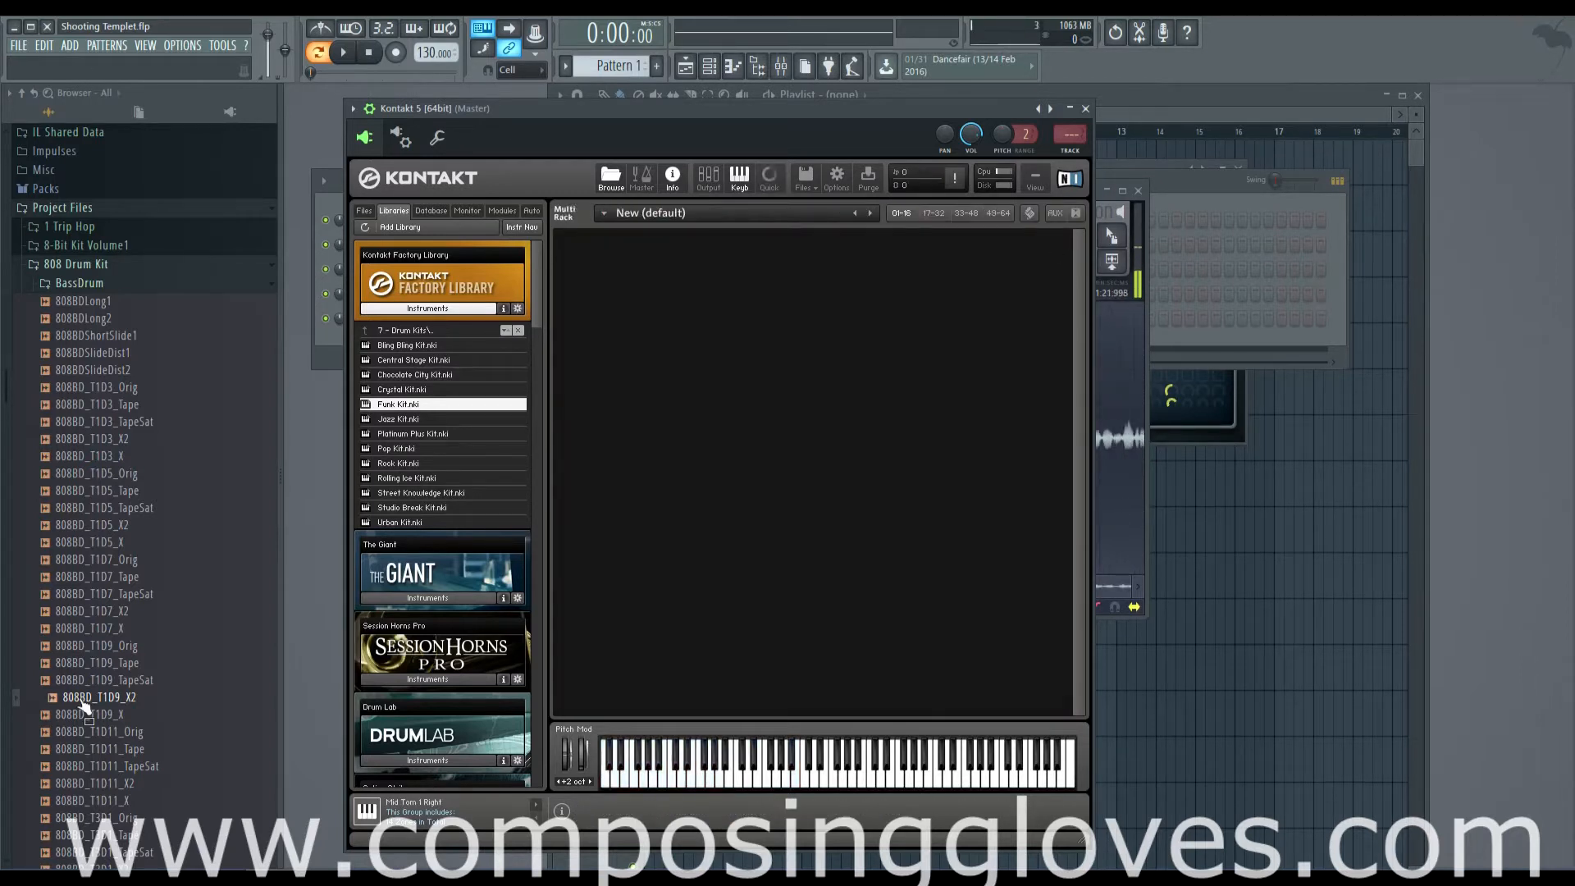
{"action": "left_click_drag", "start_coordinate": [85, 706], "coordinate": [703, 352]}
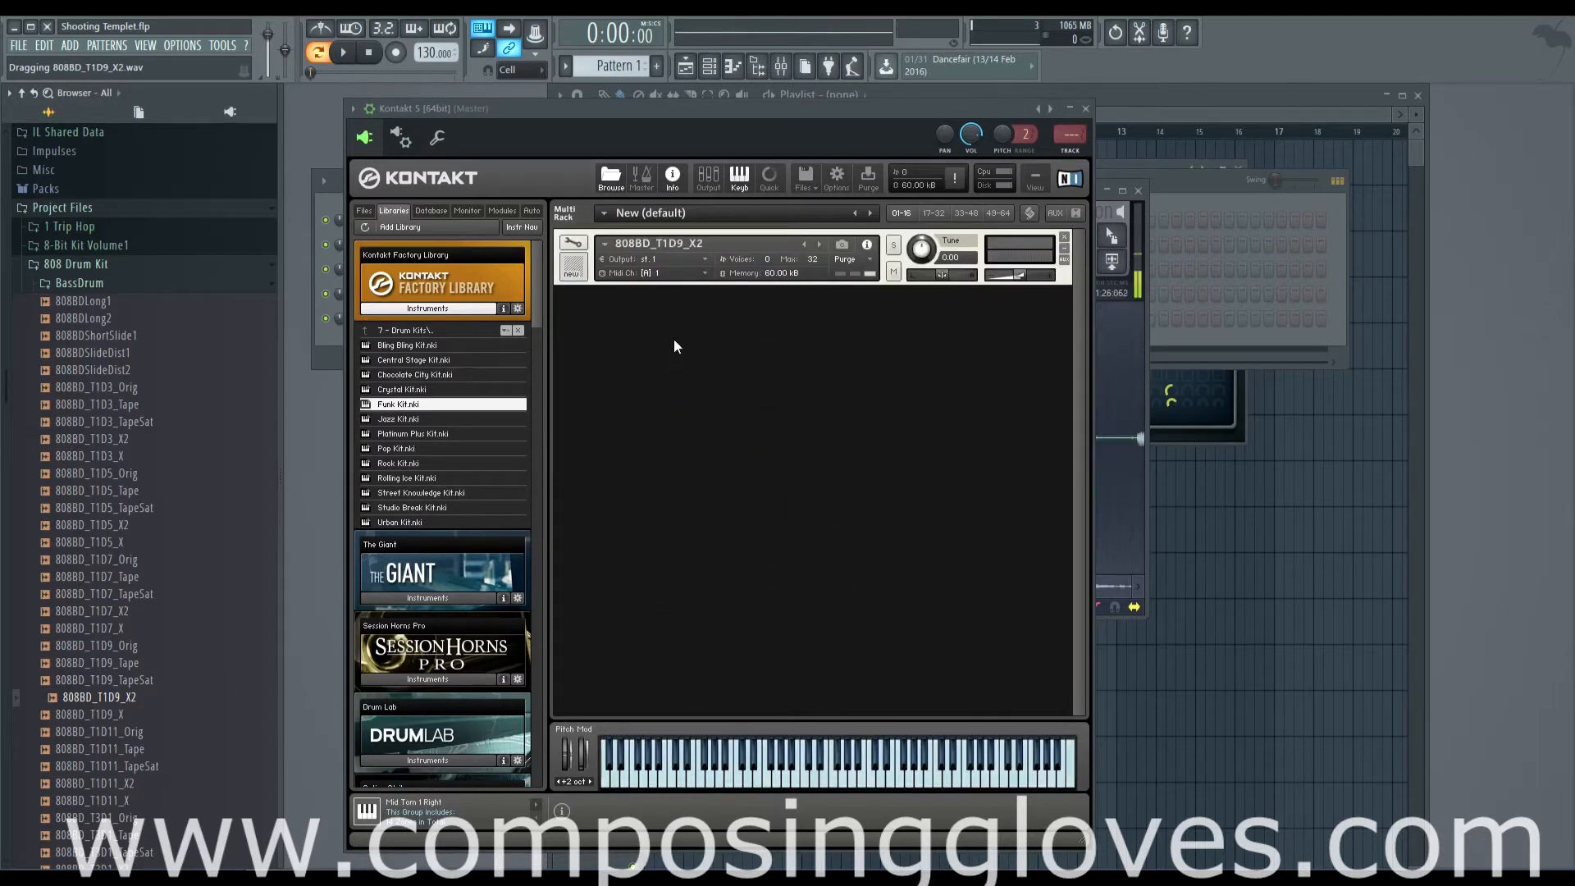
- Open the new 808BD_T1D9_X2 instrument for editing and show both its Group Editor and Mapping Editor
{"action": "left_click", "coordinate": [574, 244]}
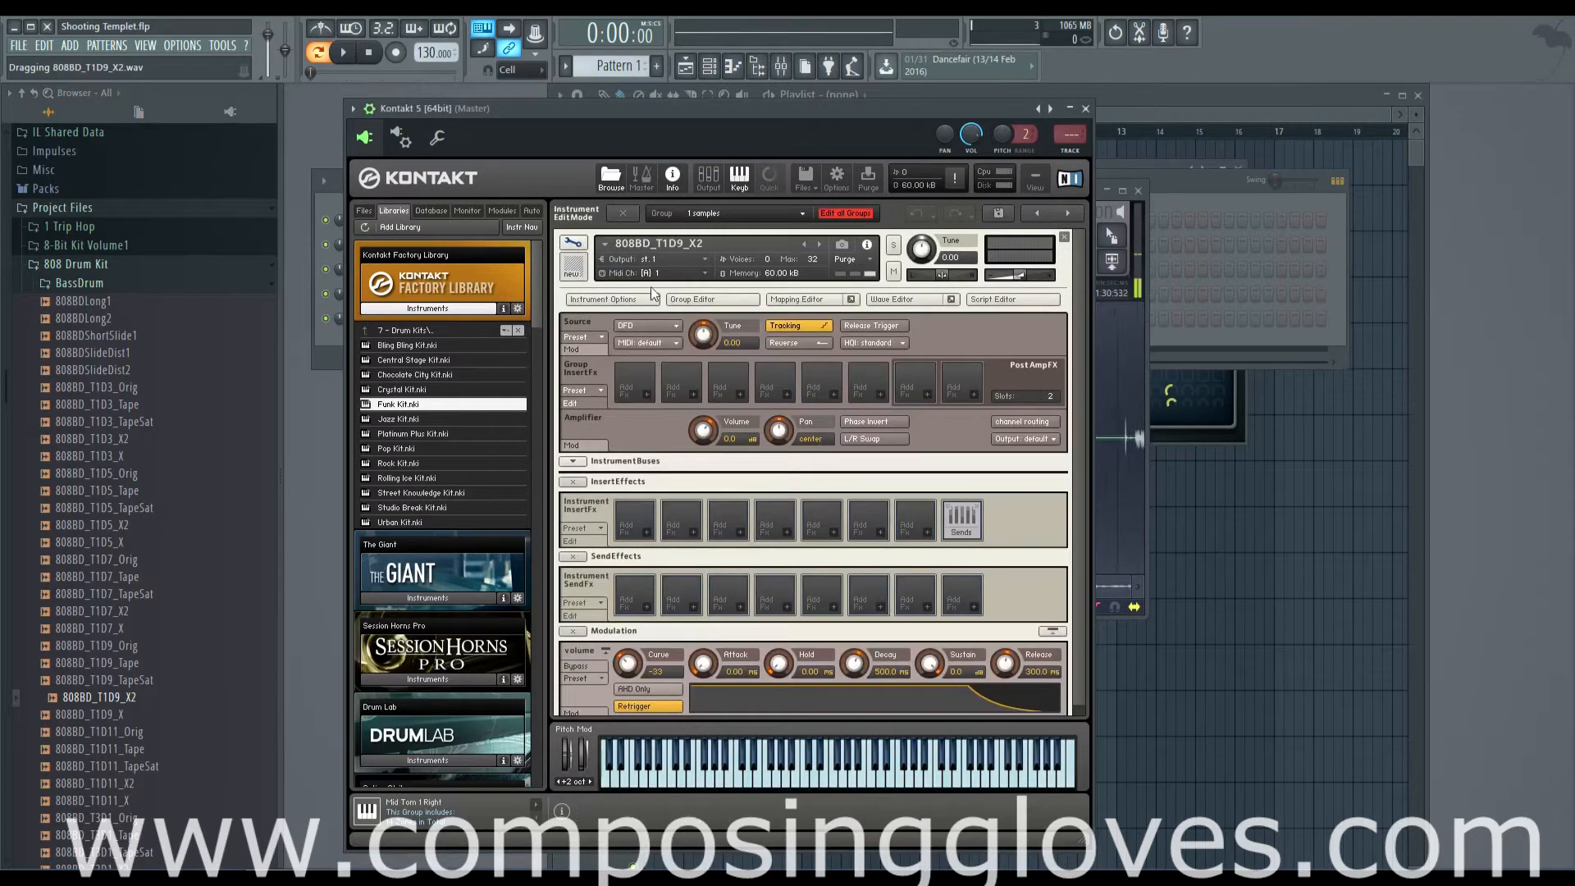
{"action": "left_click", "coordinate": [737, 302]}
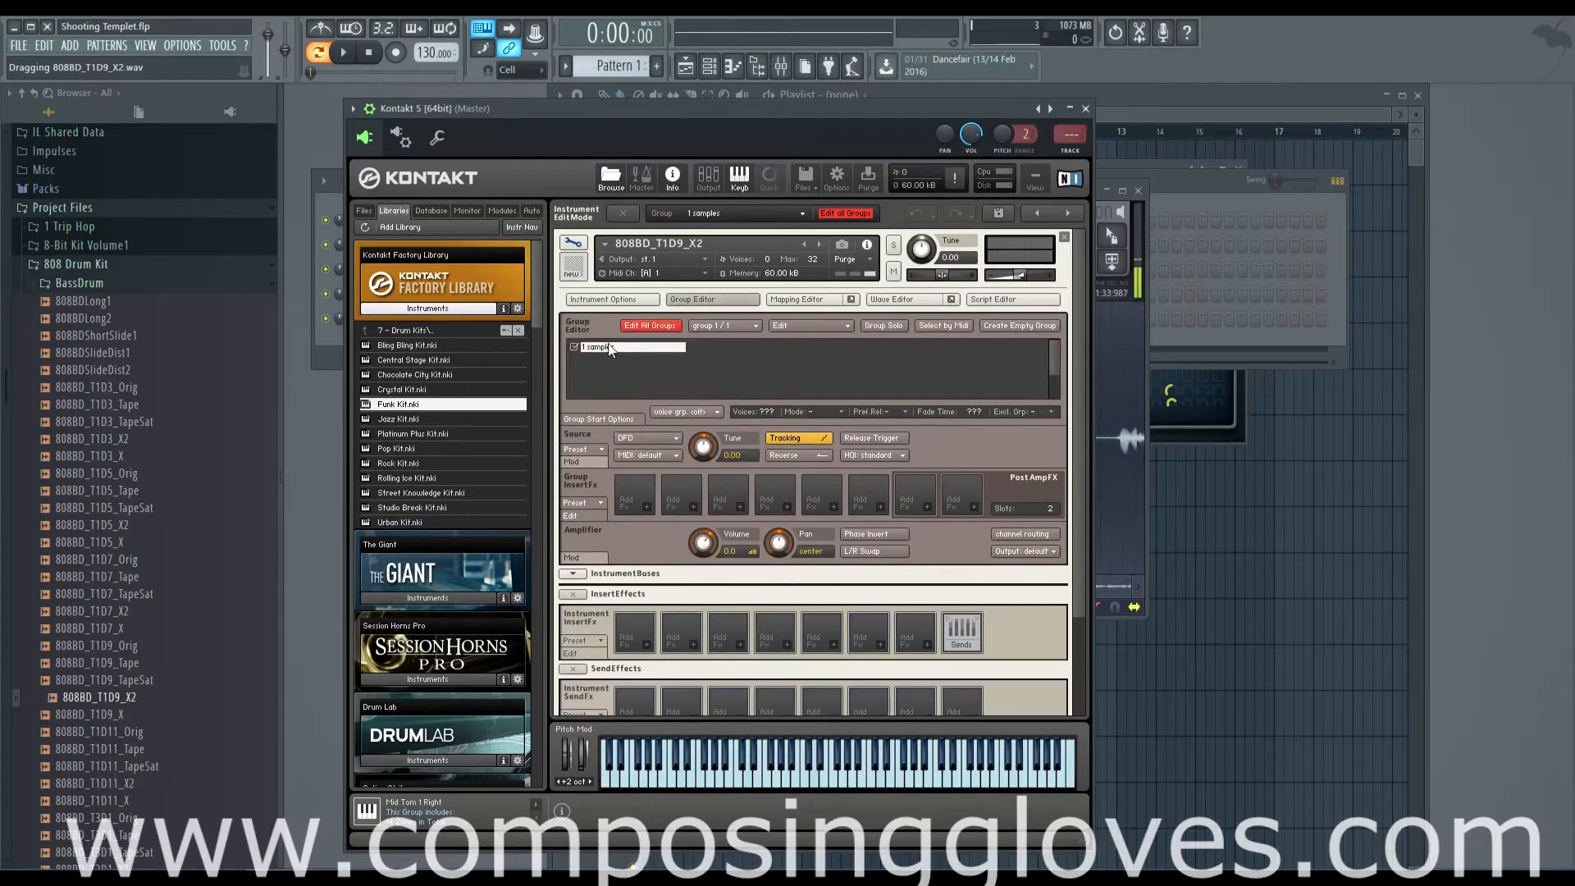
{"action": "left_click", "coordinate": [804, 300]}
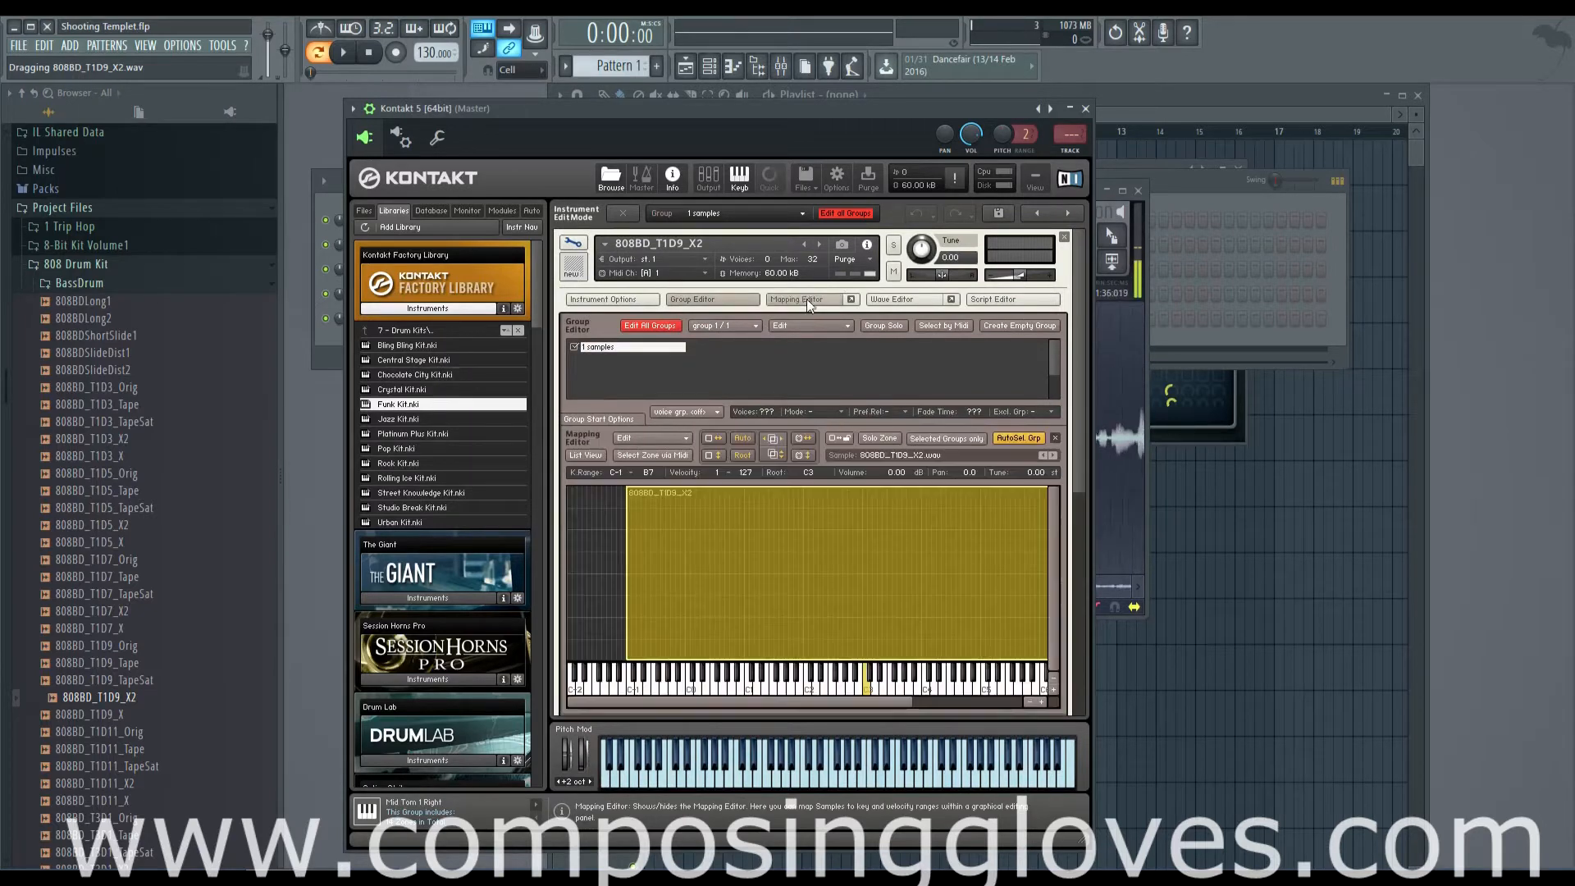
- Narrow the 808BD_T1D9_X2 zone's key range in the Mapping Editor so it covers only C3
{"action": "scroll", "coordinate": [1070, 416], "scroll_direction": "down", "scroll_amount": 5}
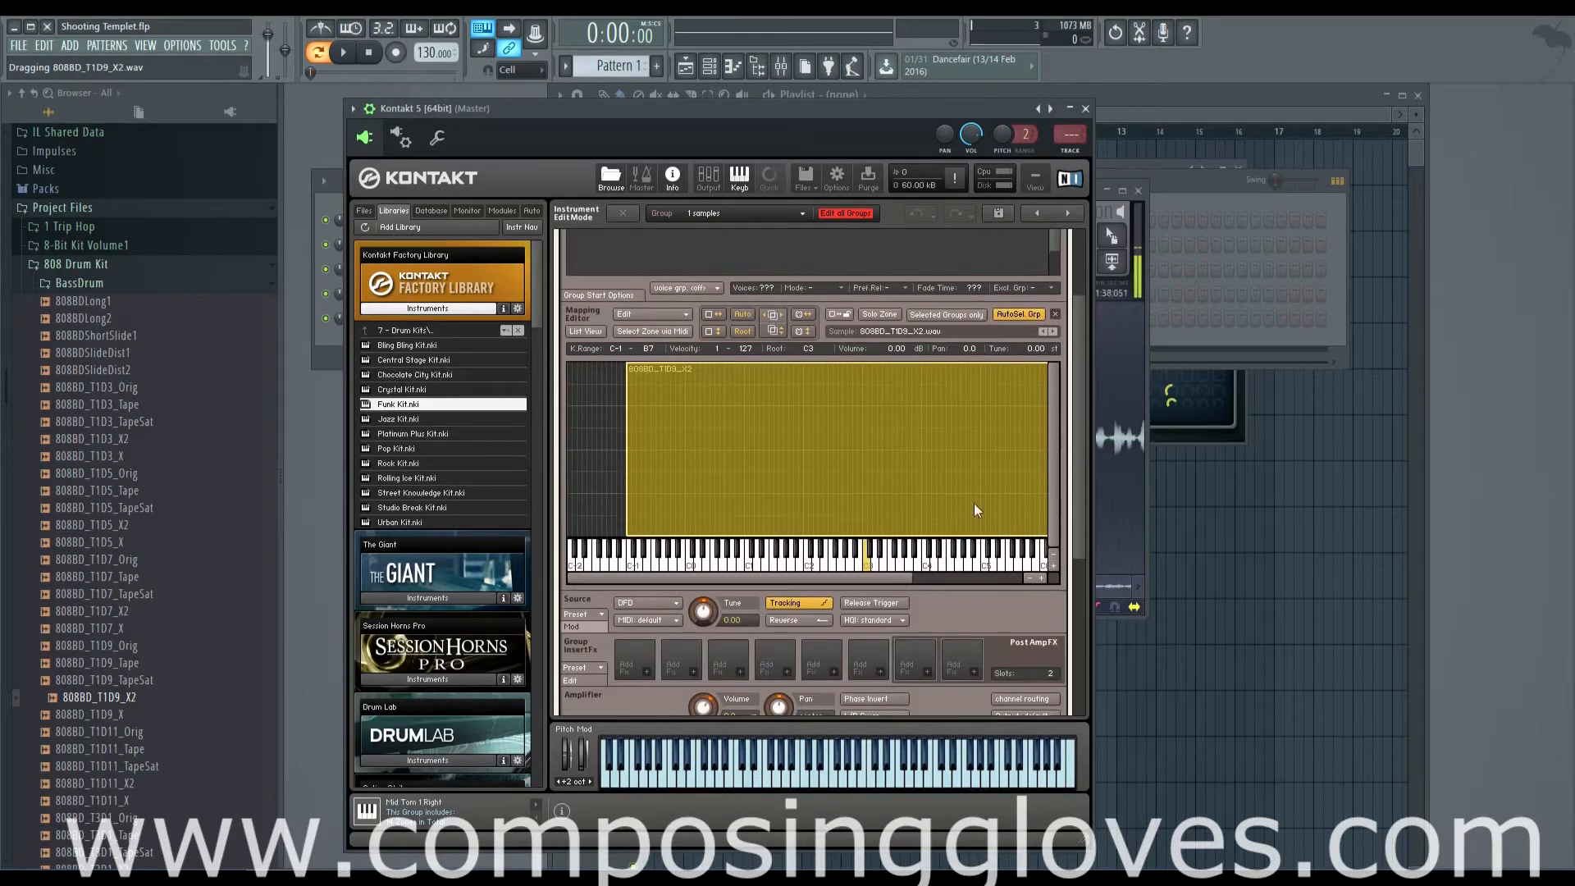
{"action": "left_click", "coordinate": [1042, 579]}
{"action": "left_click", "coordinate": [1042, 579]}
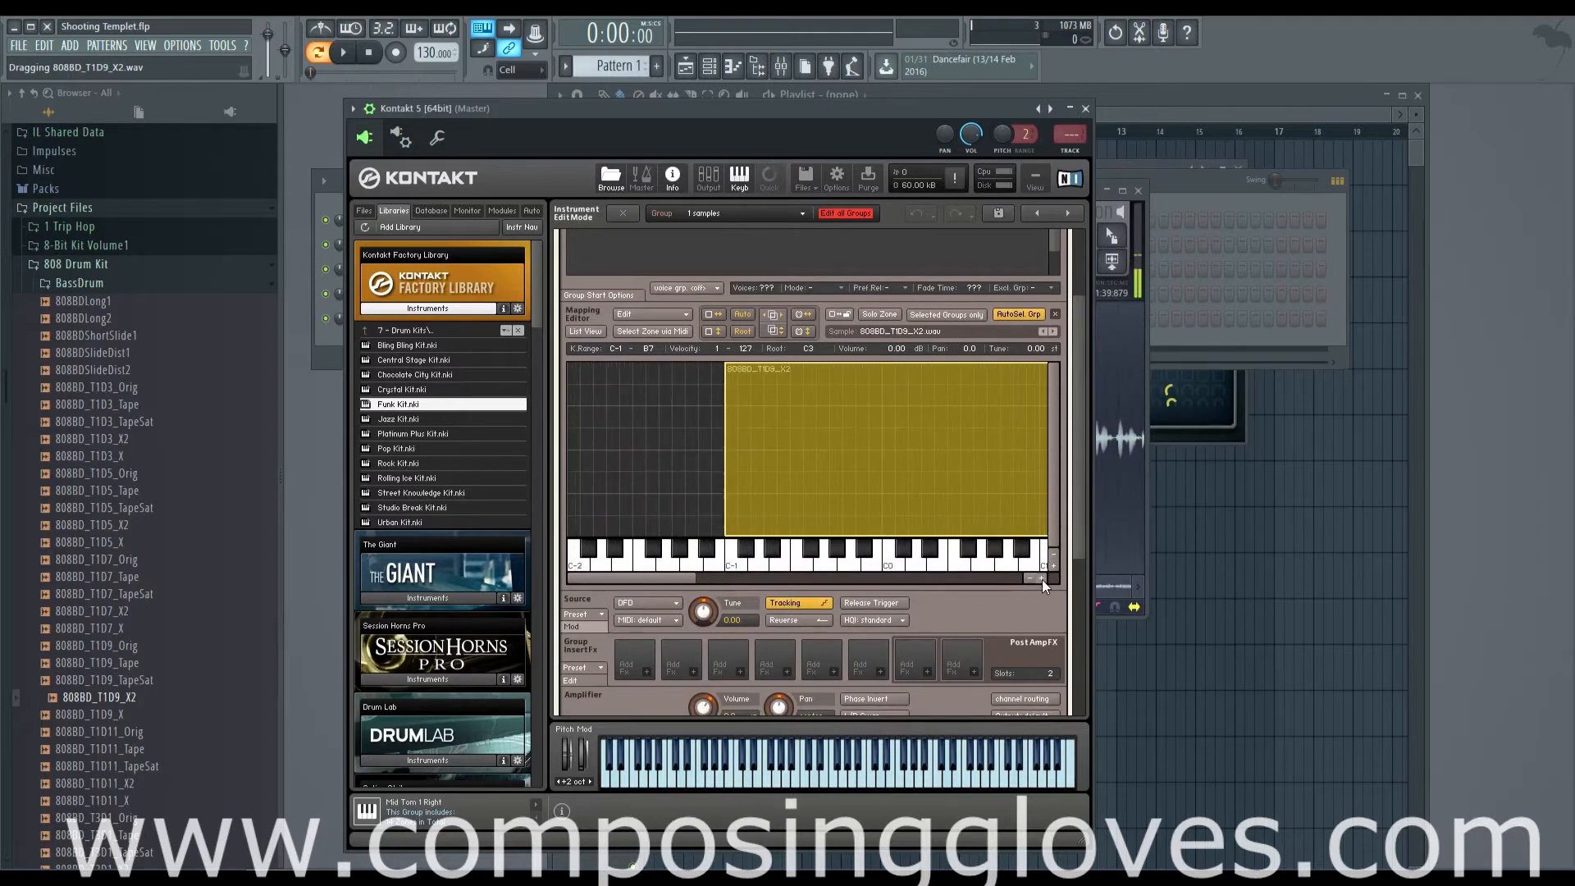
{"action": "left_click", "coordinate": [1027, 579]}
{"action": "left_click", "coordinate": [1026, 579]}
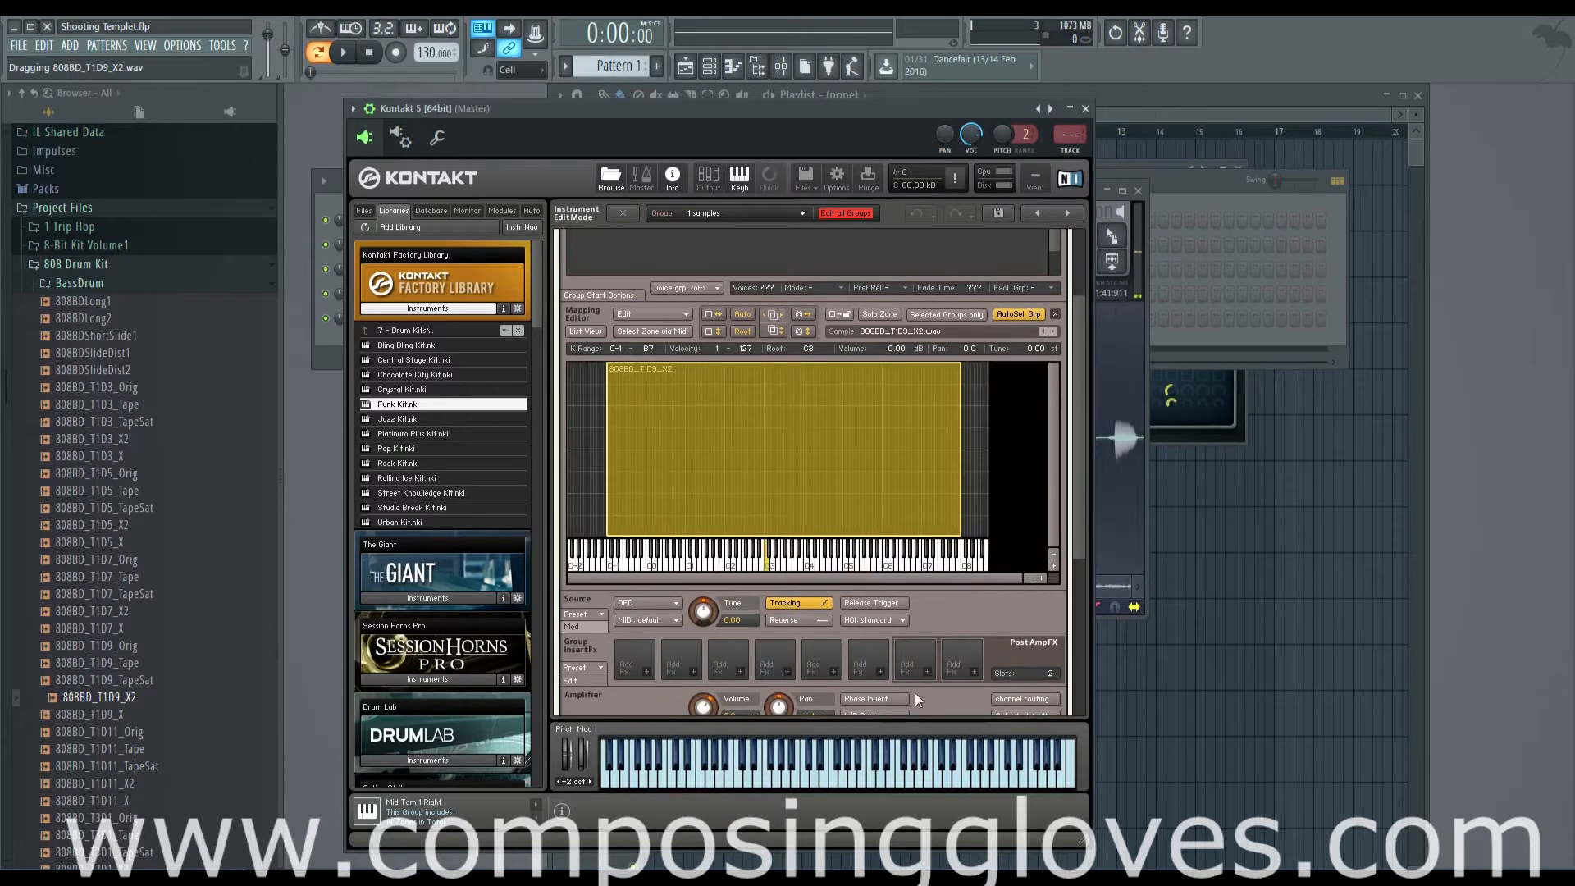
{"action": "left_click", "coordinate": [825, 781]}
{"action": "left_click_drag", "start_coordinate": [962, 496], "coordinate": [767, 496]}
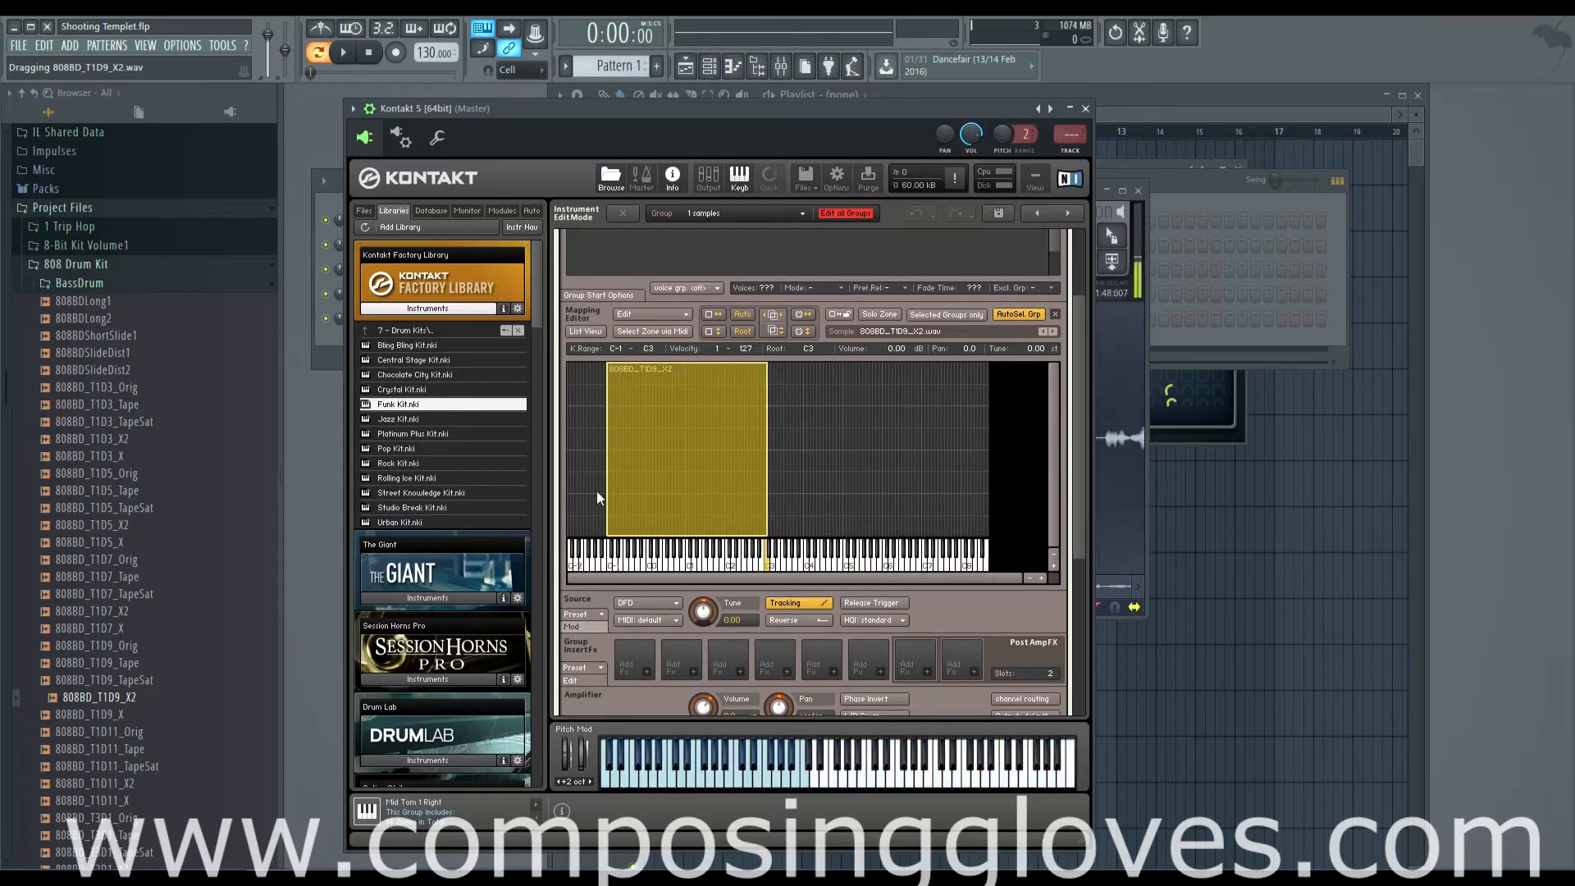
{"action": "left_click_drag", "start_coordinate": [609, 496], "coordinate": [787, 508]}
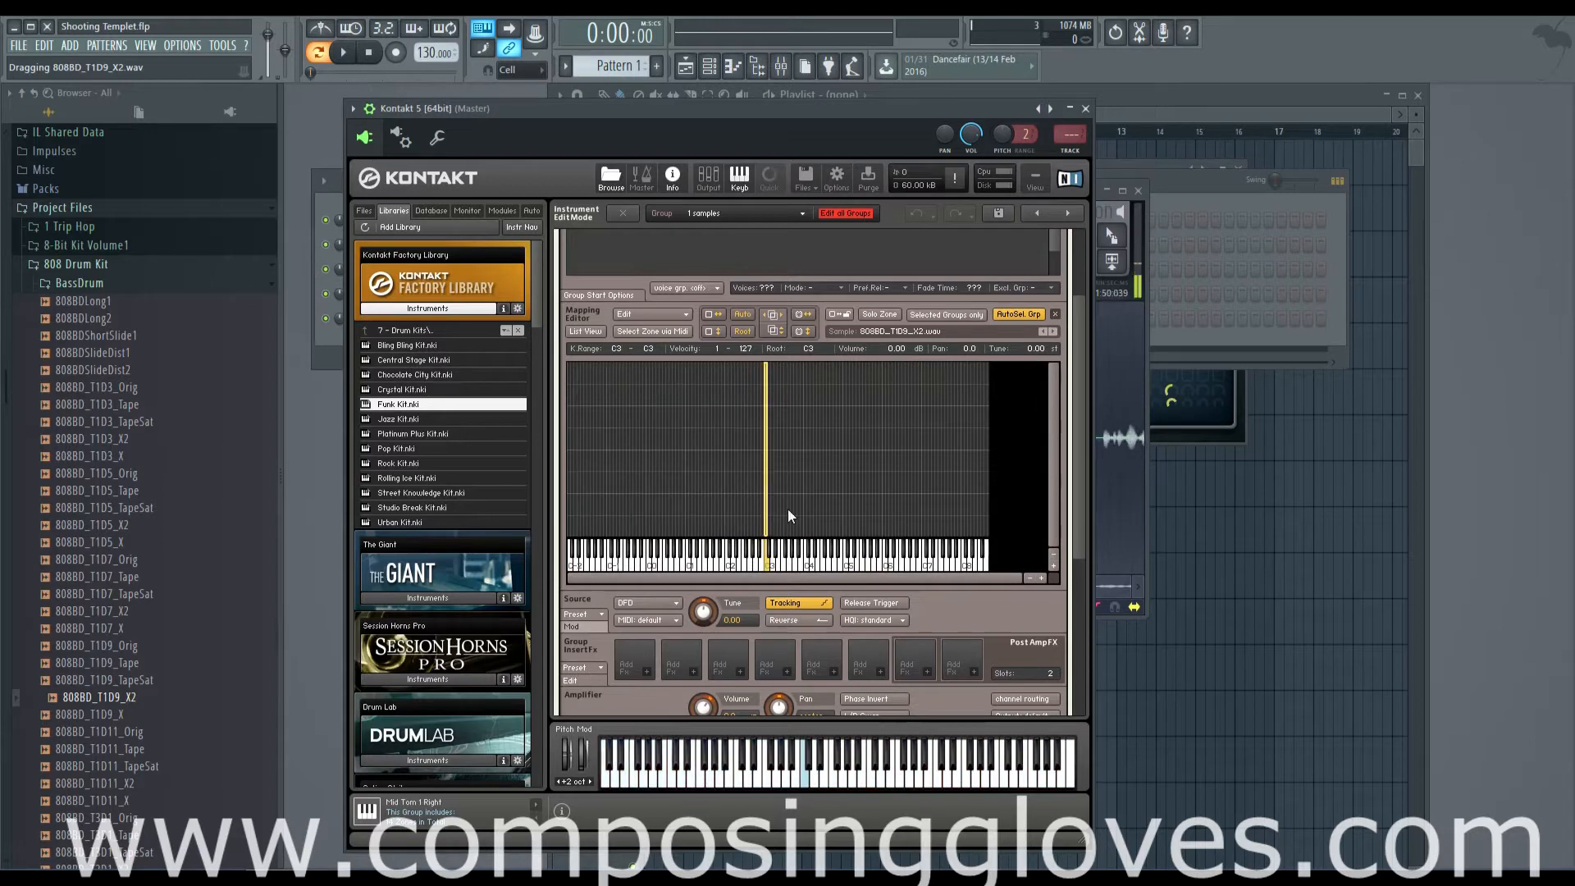
- Map the 808BD_T1D9_TapeSat sample to the key just above C3 and another 808BD_T1D9_X2 sample to D3
{"action": "left_click", "coordinate": [1042, 579]}
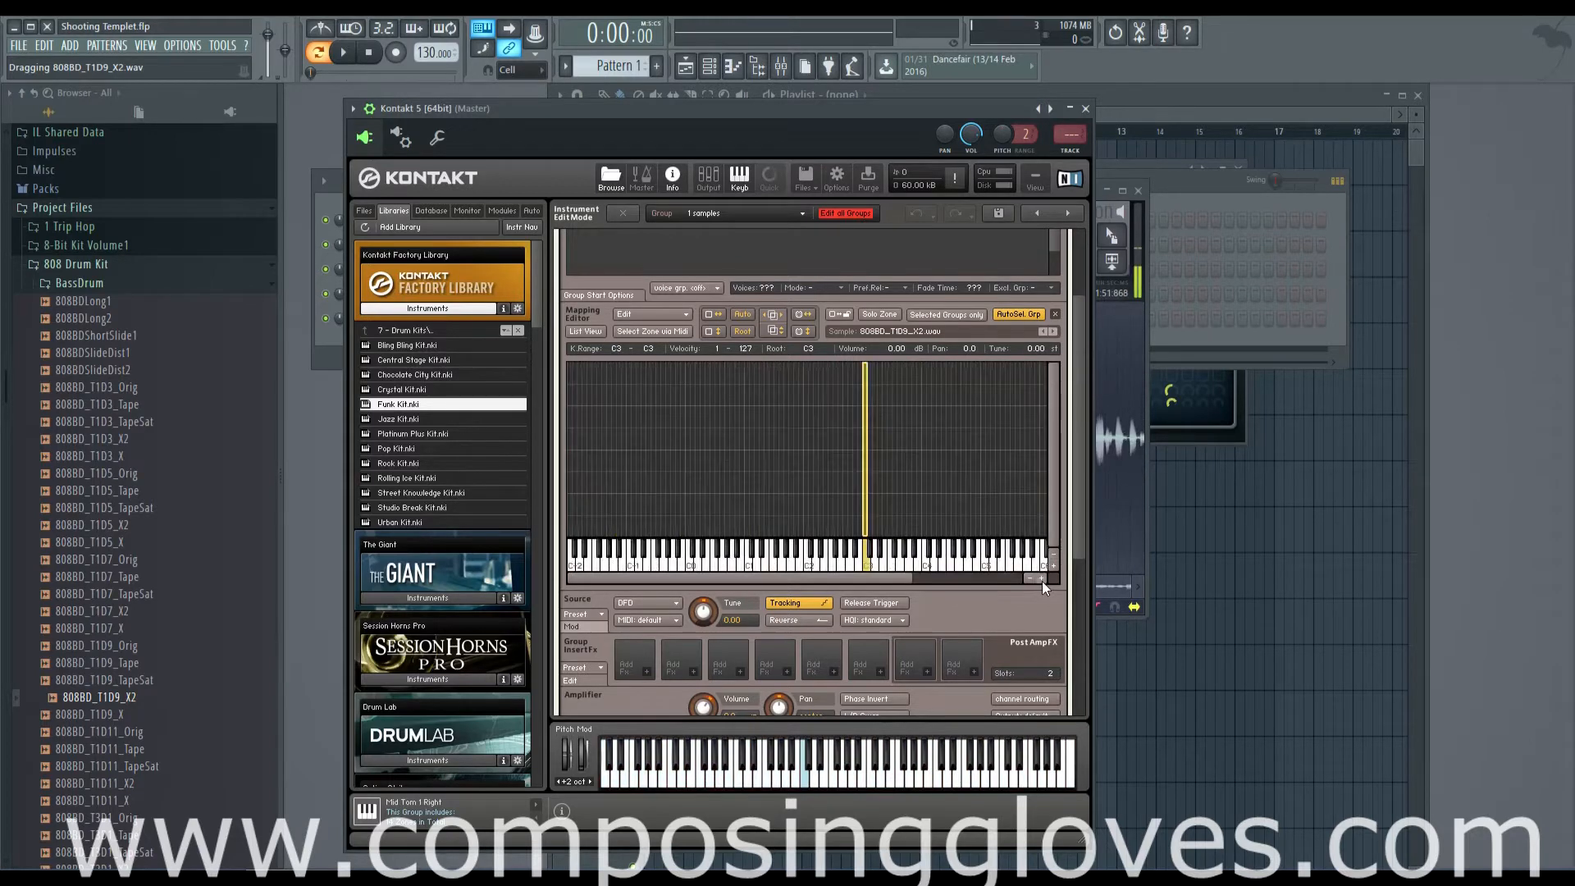
{"action": "left_click", "coordinate": [1042, 578]}
{"action": "left_click_drag", "start_coordinate": [676, 582], "coordinate": [873, 582]}
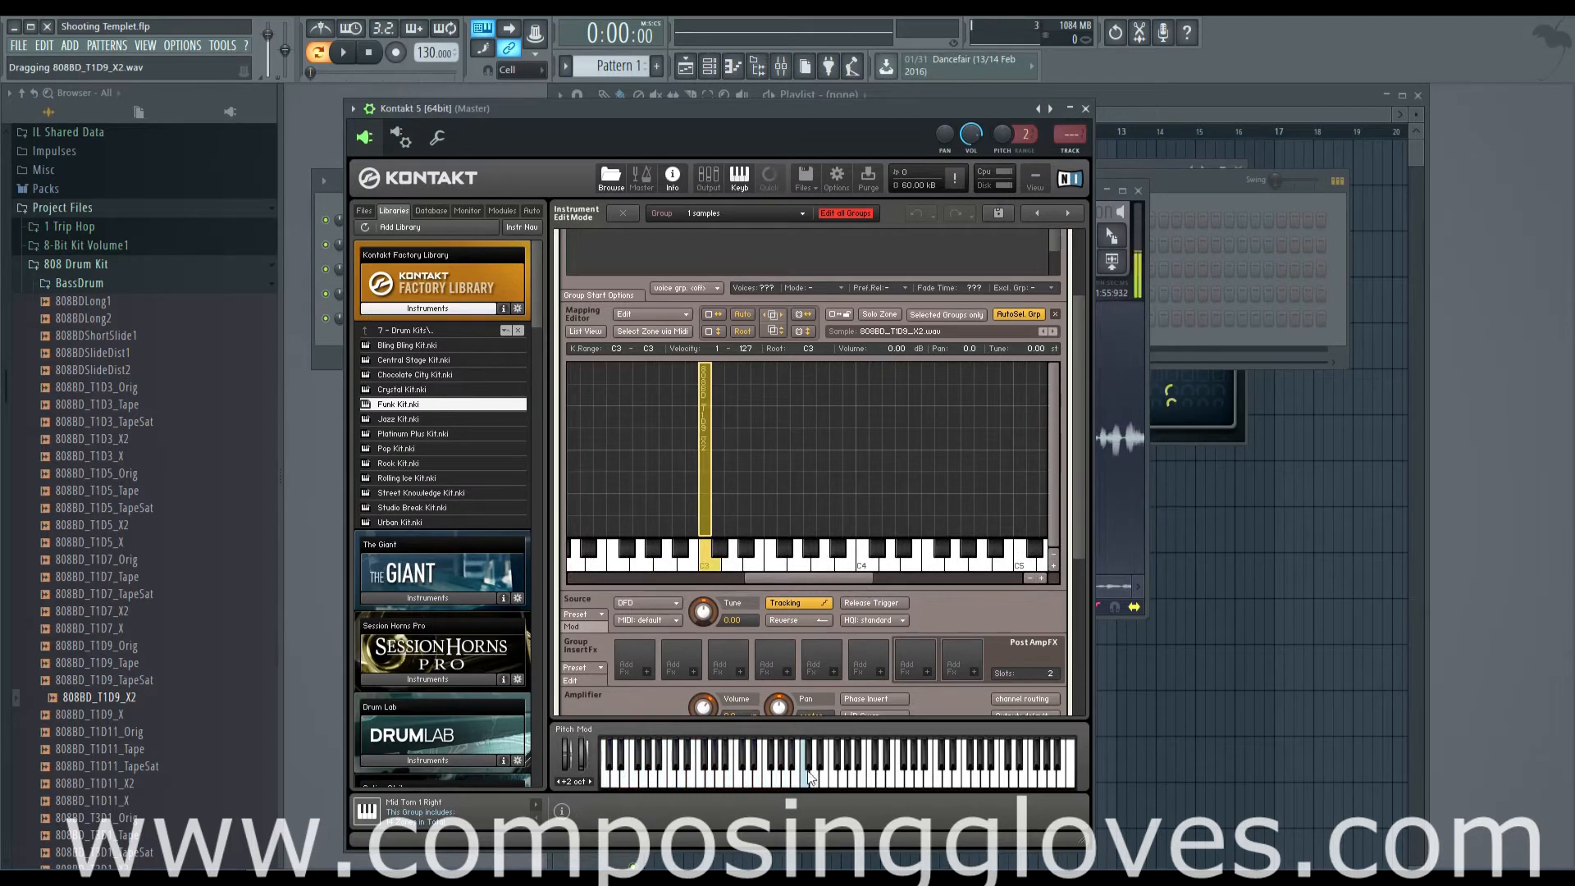
{"action": "left_click_drag", "start_coordinate": [142, 688], "coordinate": [732, 523]}
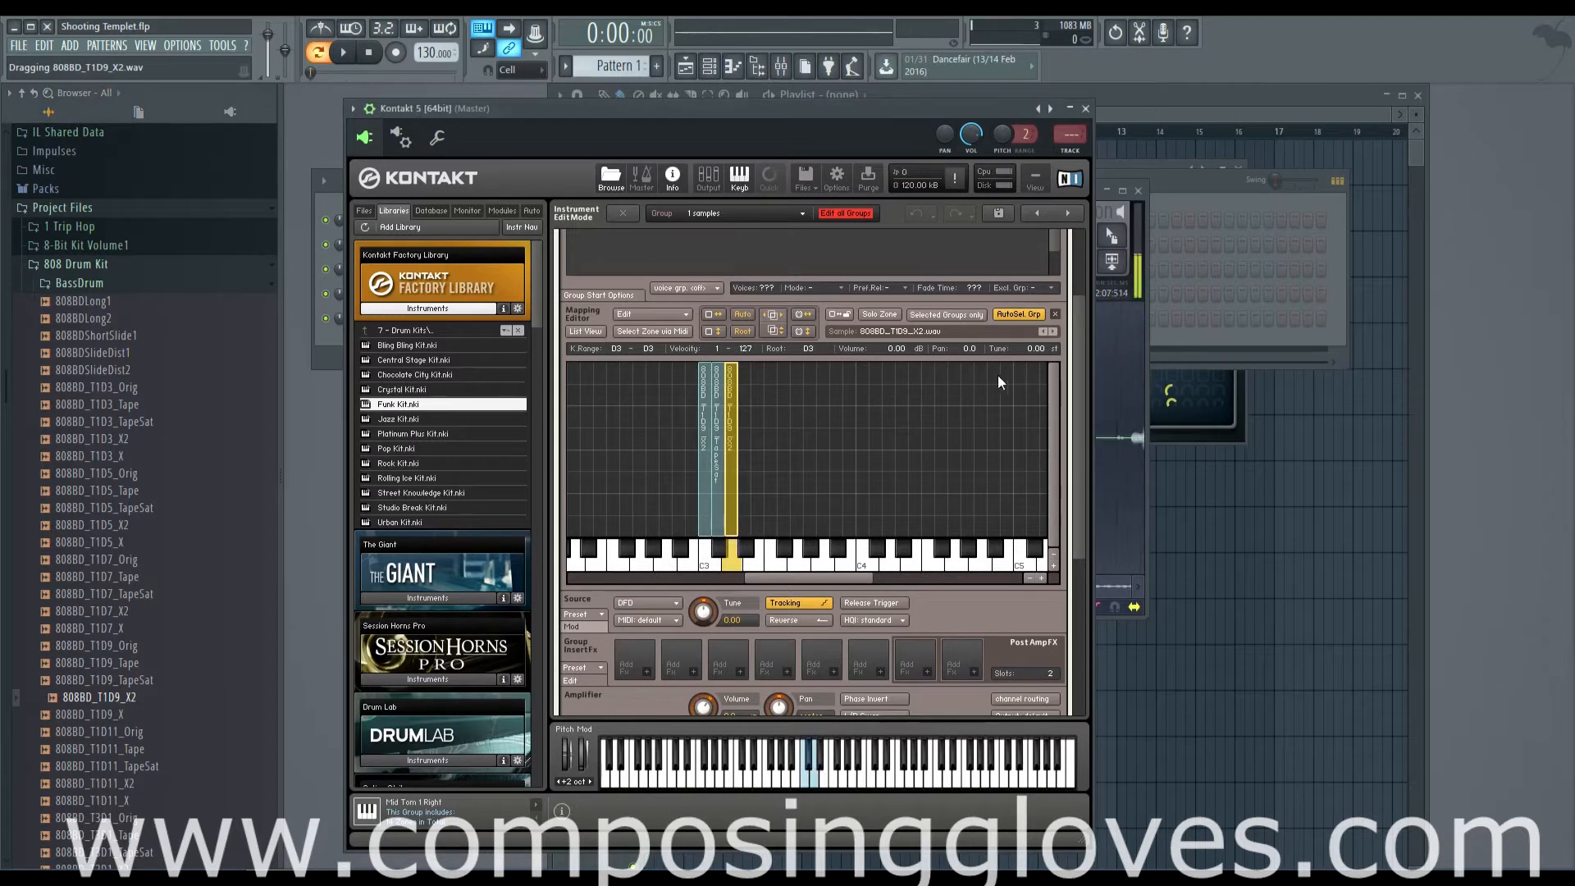
- Rename the instrument's only group, "1 samples", to "Kicks" in the Group Editor
{"action": "left_click_drag", "start_coordinate": [1079, 444], "coordinate": [1080, 398]}
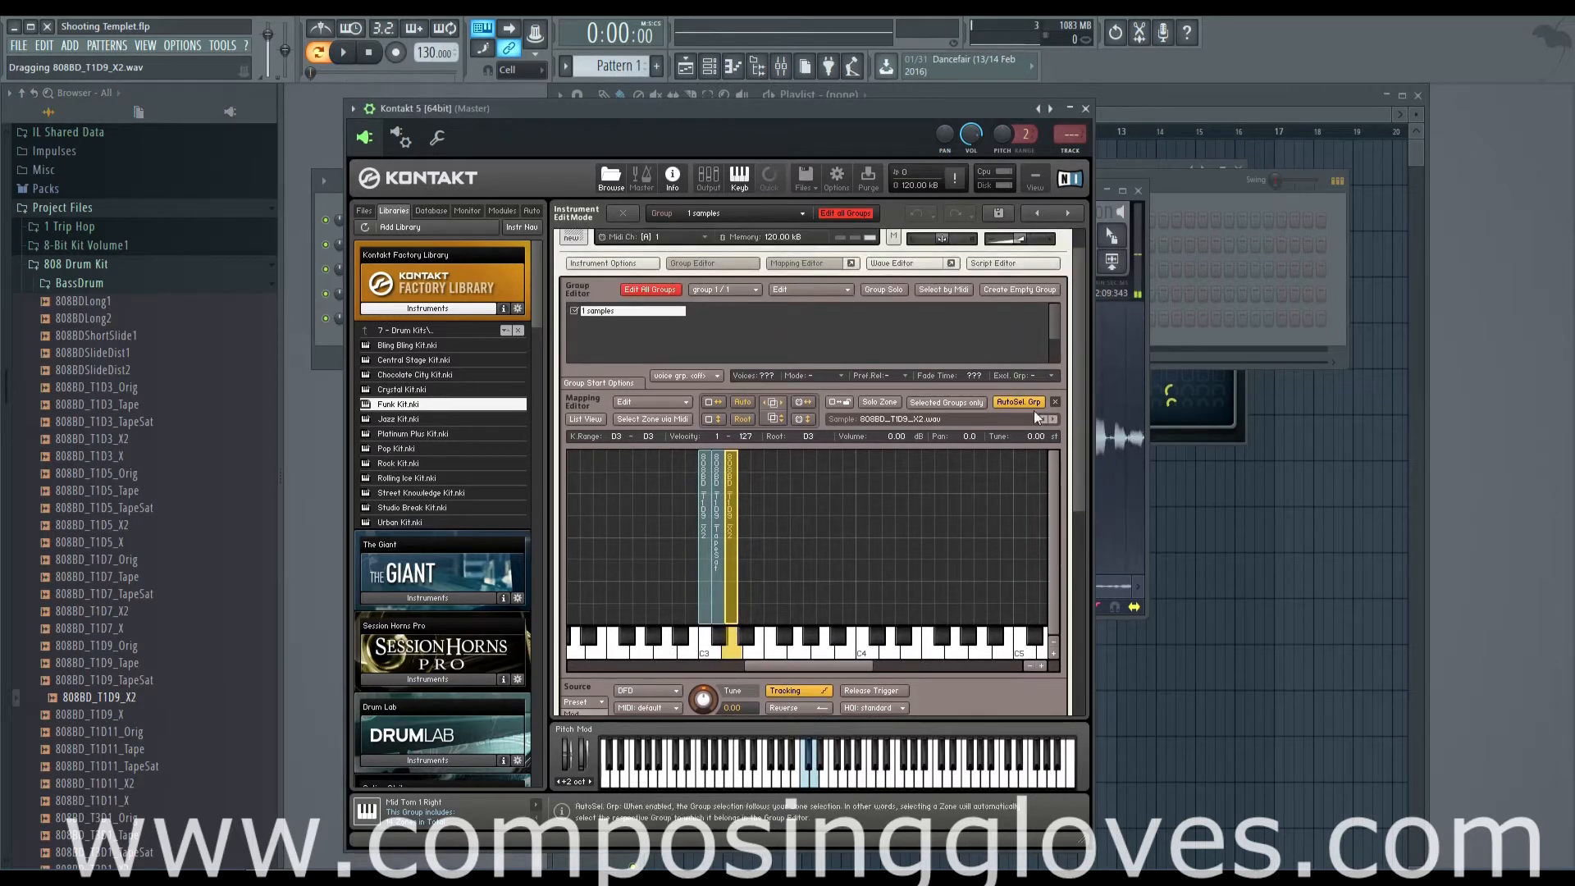
{"action": "double_click", "coordinate": [611, 309]}
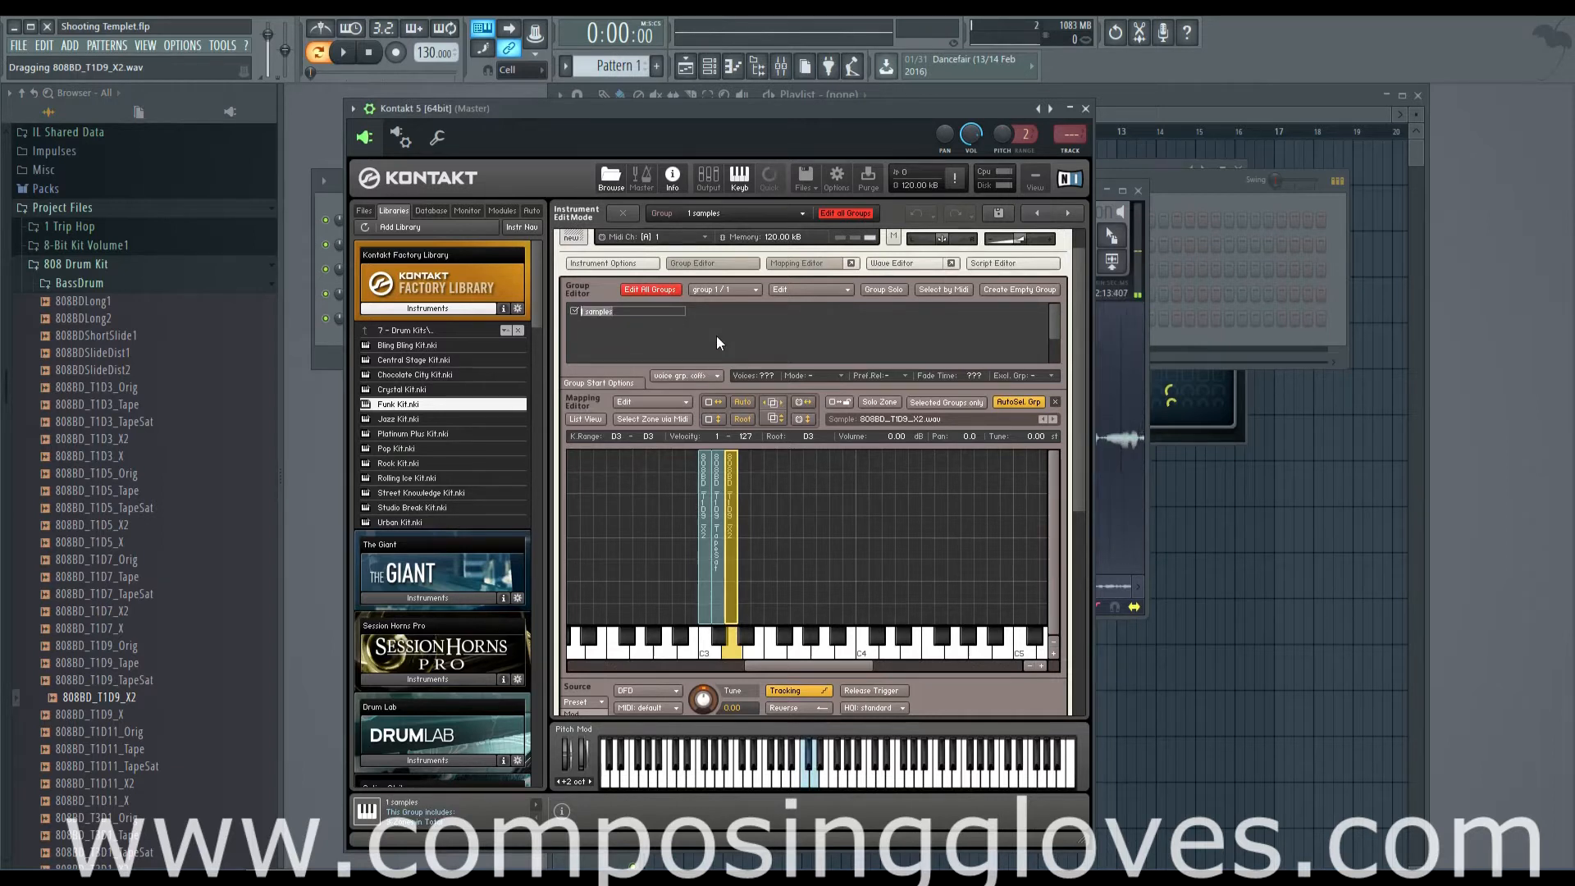
{"action": "type", "text": "Kicks"}
{"action": "key", "text": "Return"}
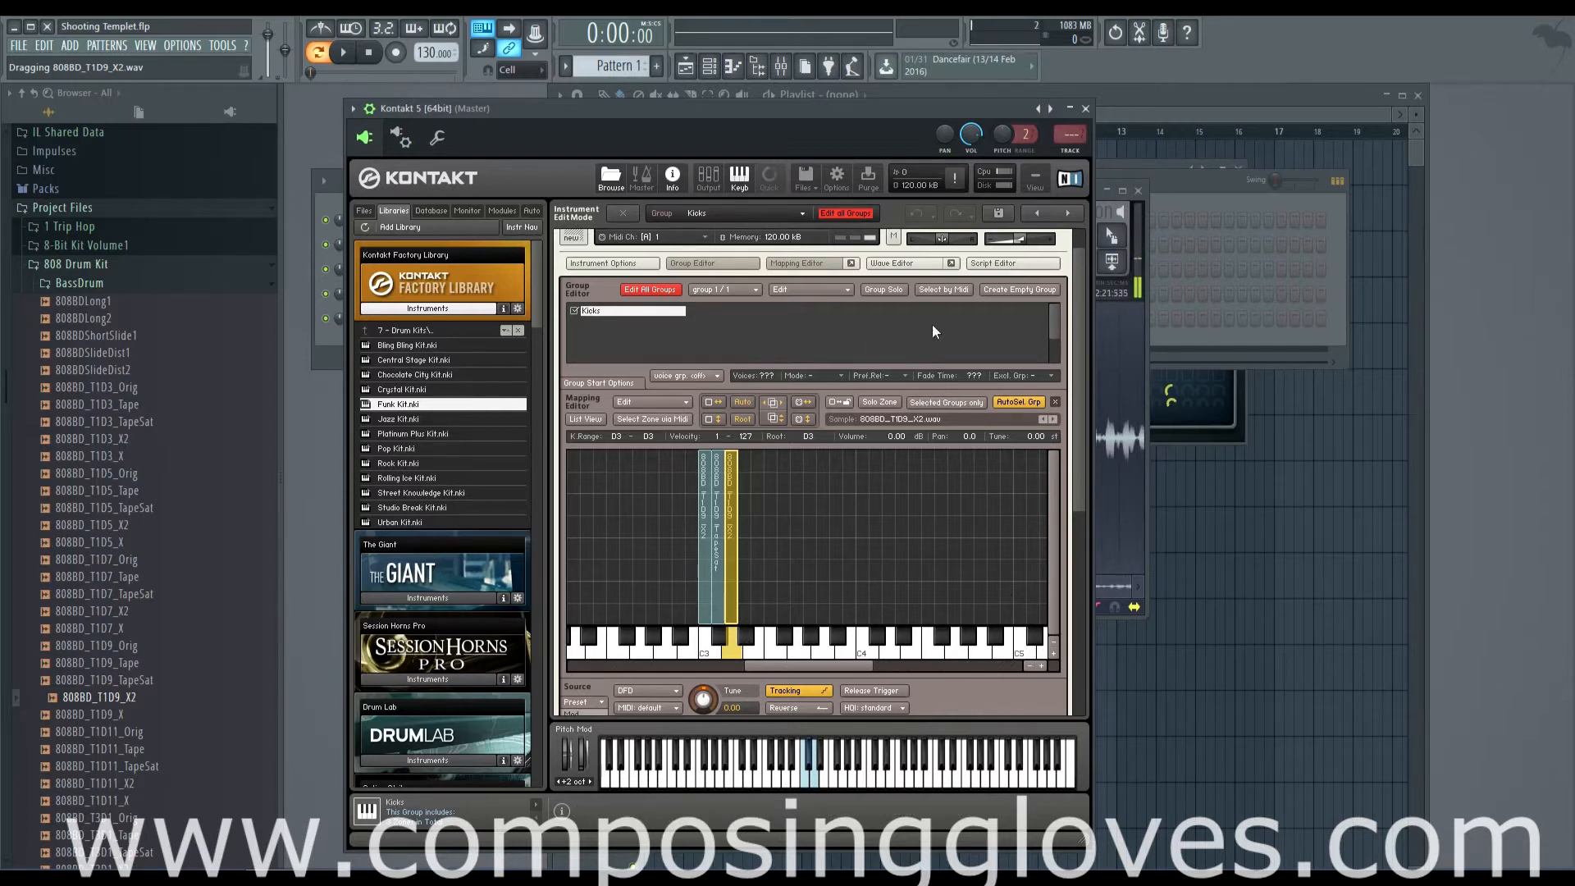
- Create a new empty group beside Kicks and name it "Better Kicks"
{"action": "left_click", "coordinate": [989, 292]}
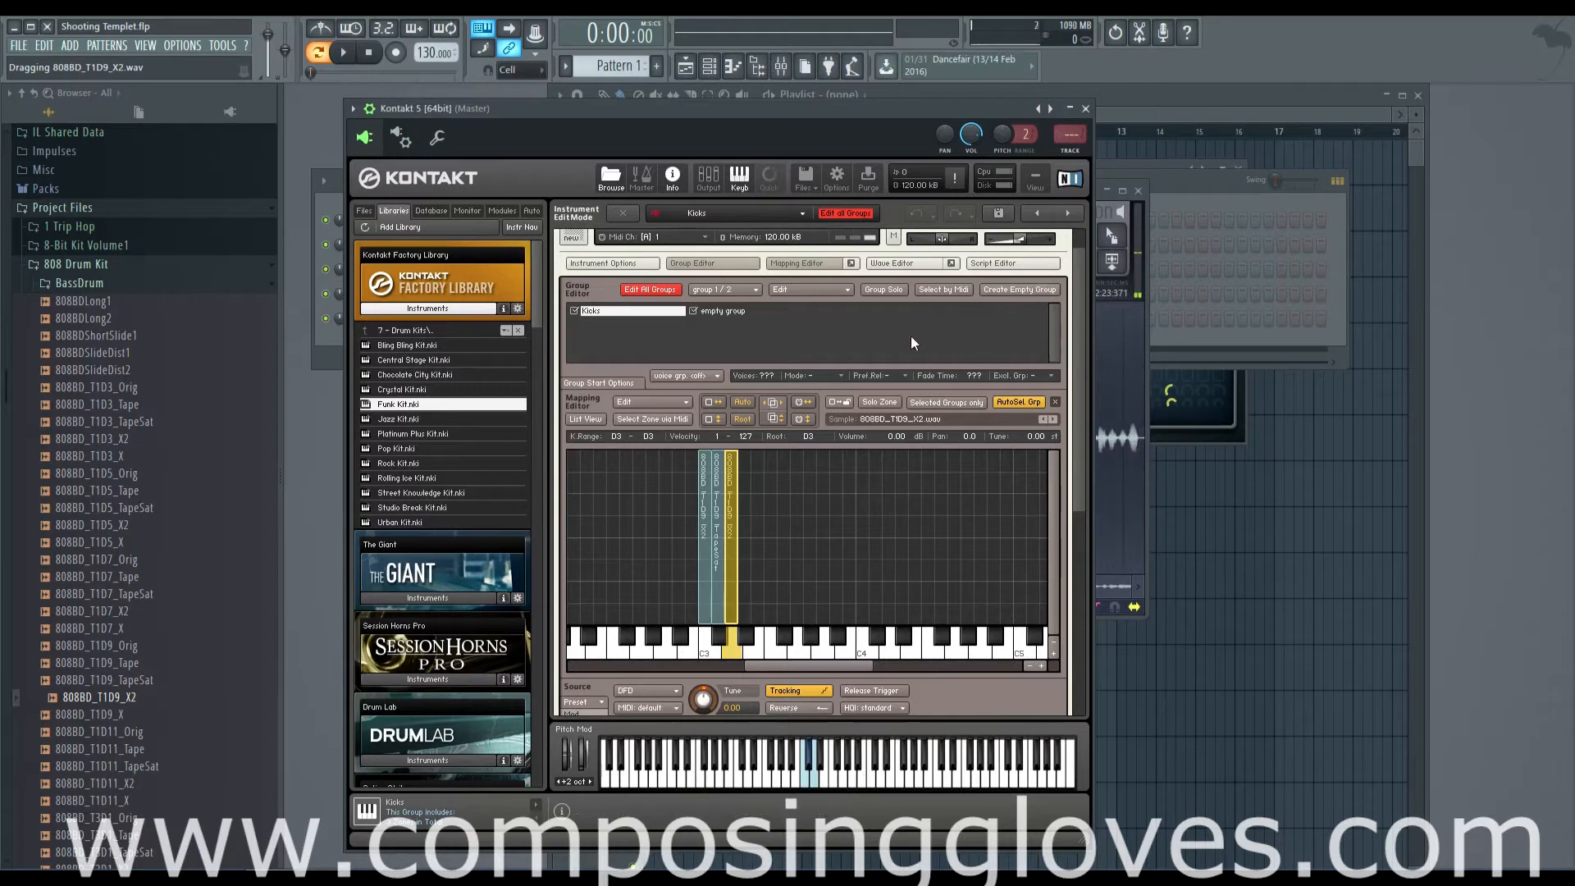
{"action": "left_click", "coordinate": [735, 310]}
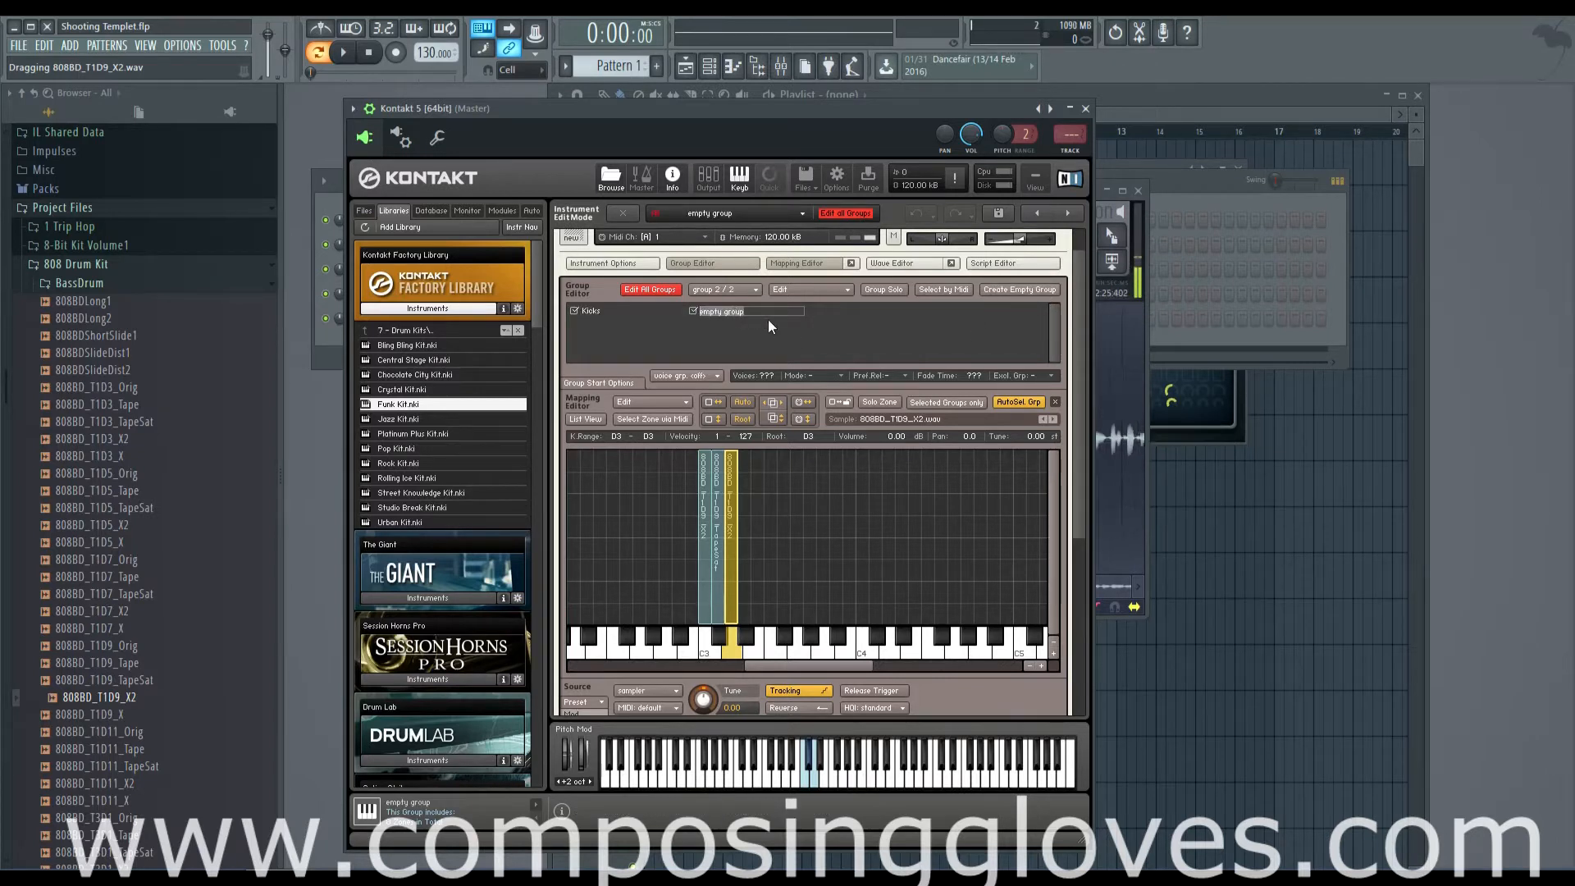
{"action": "type", "text": "K"}
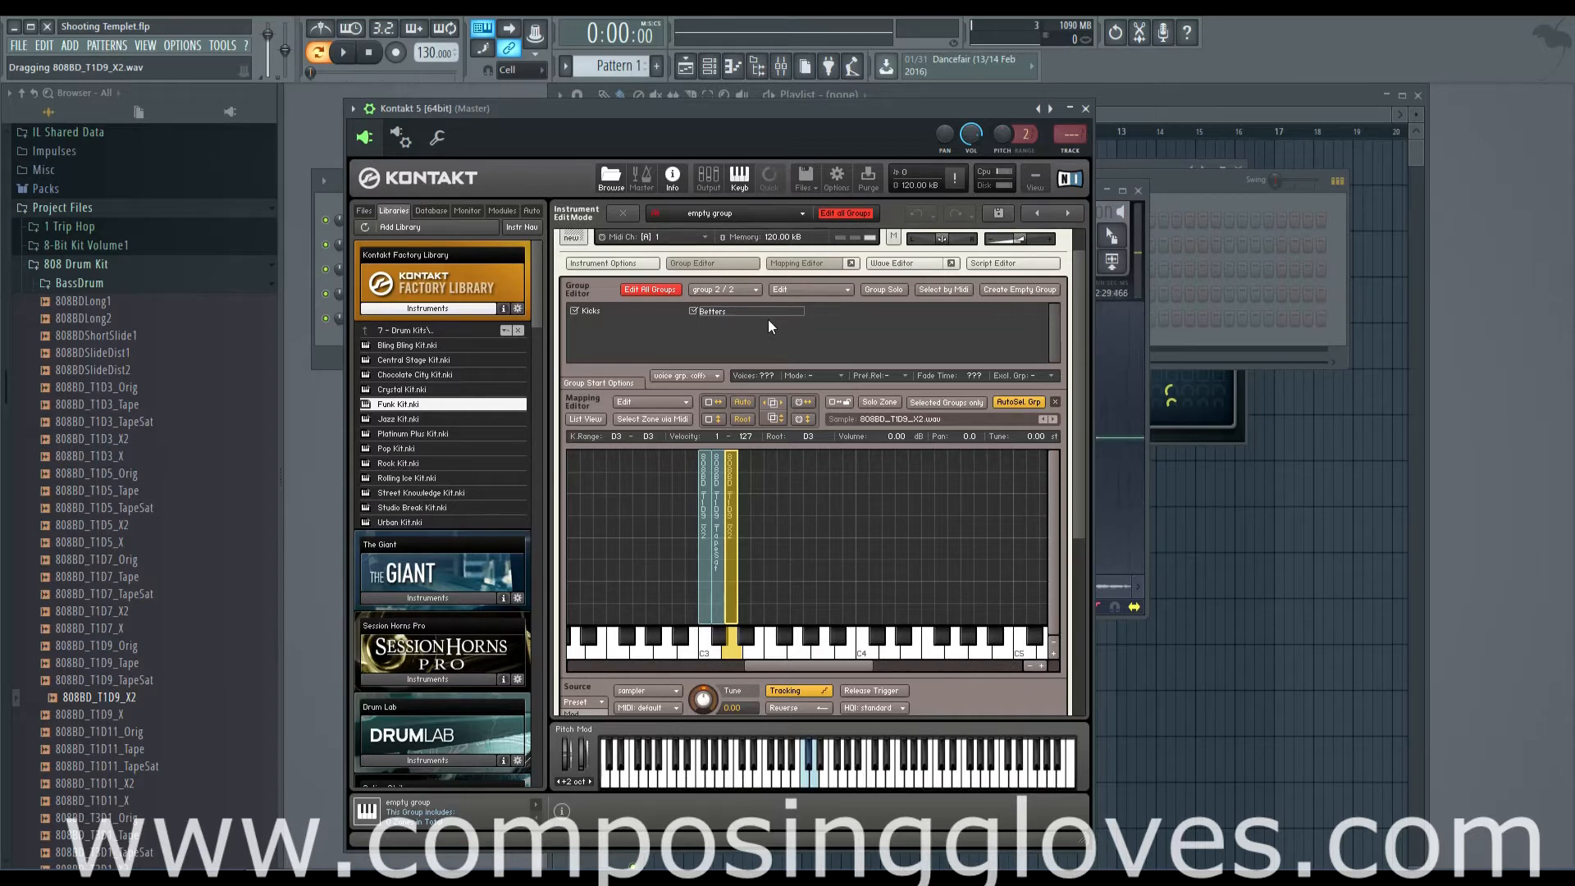
{"action": "type", "text": "etter Kicks"}
{"action": "key", "text": "Return"}
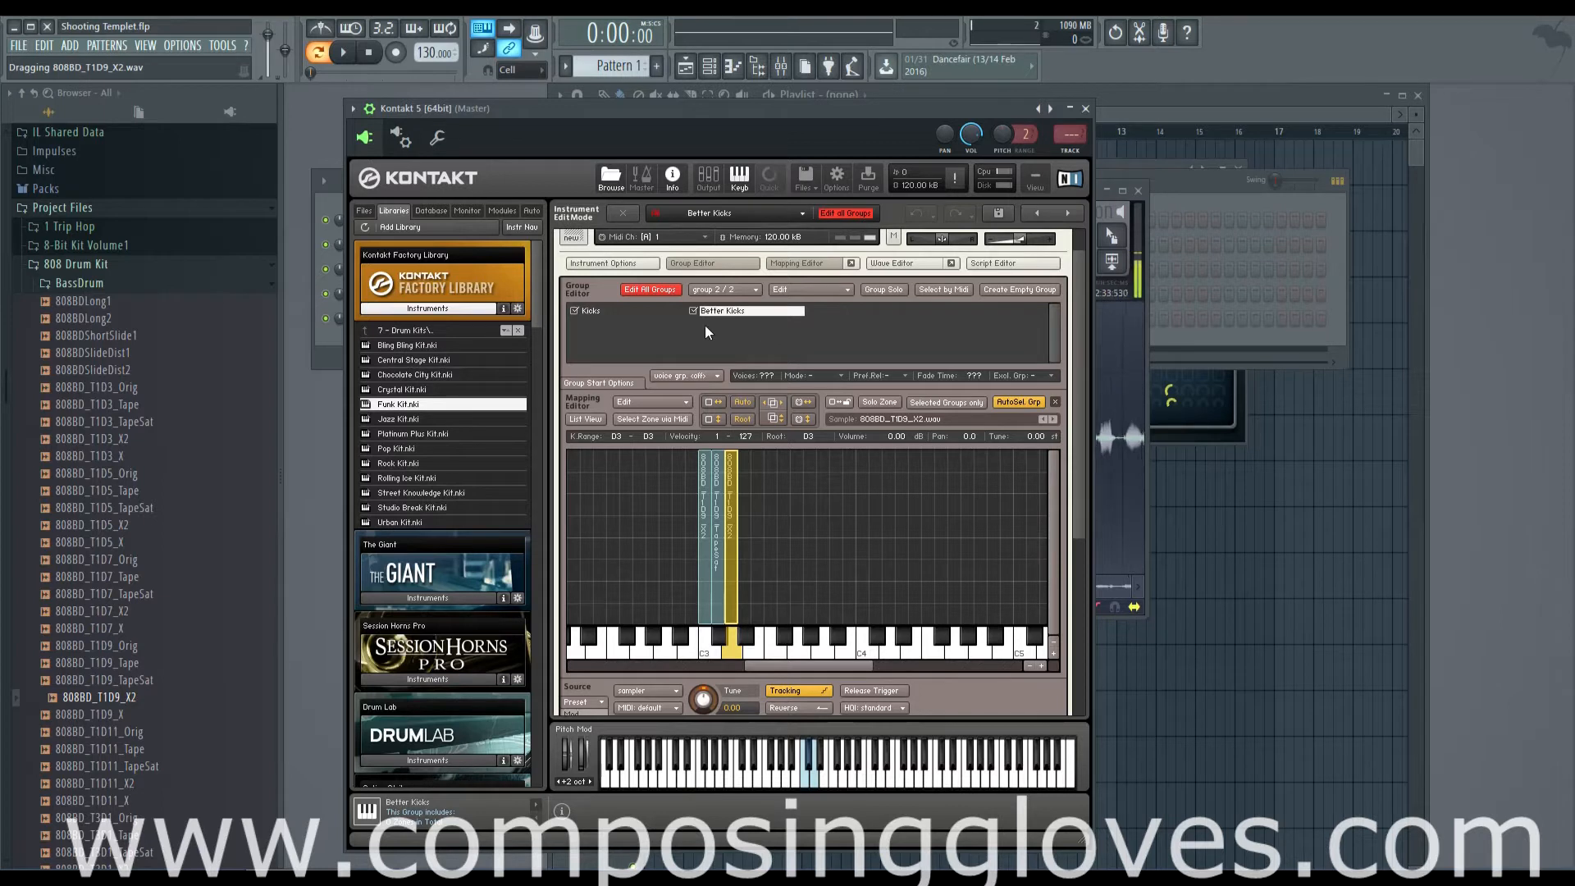
- Try switching group editing between Kicks, Better Kicks and both groups, ending with only Kicks enabled for editing
{"action": "left_click", "coordinate": [599, 313]}
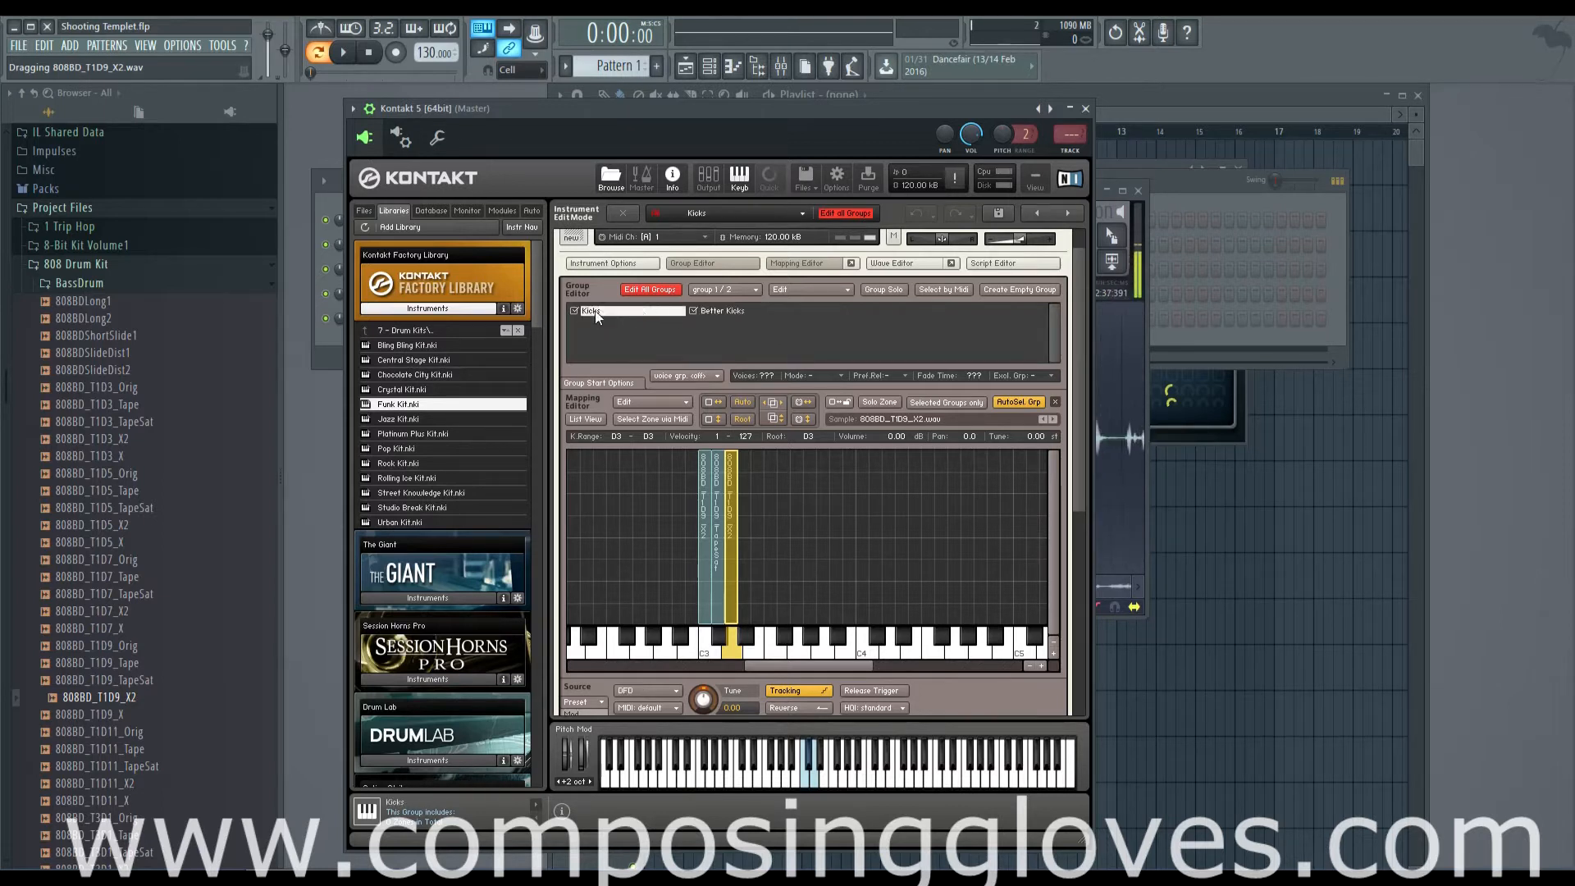
{"action": "left_click", "coordinate": [715, 310]}
{"action": "left_click", "coordinate": [574, 312]}
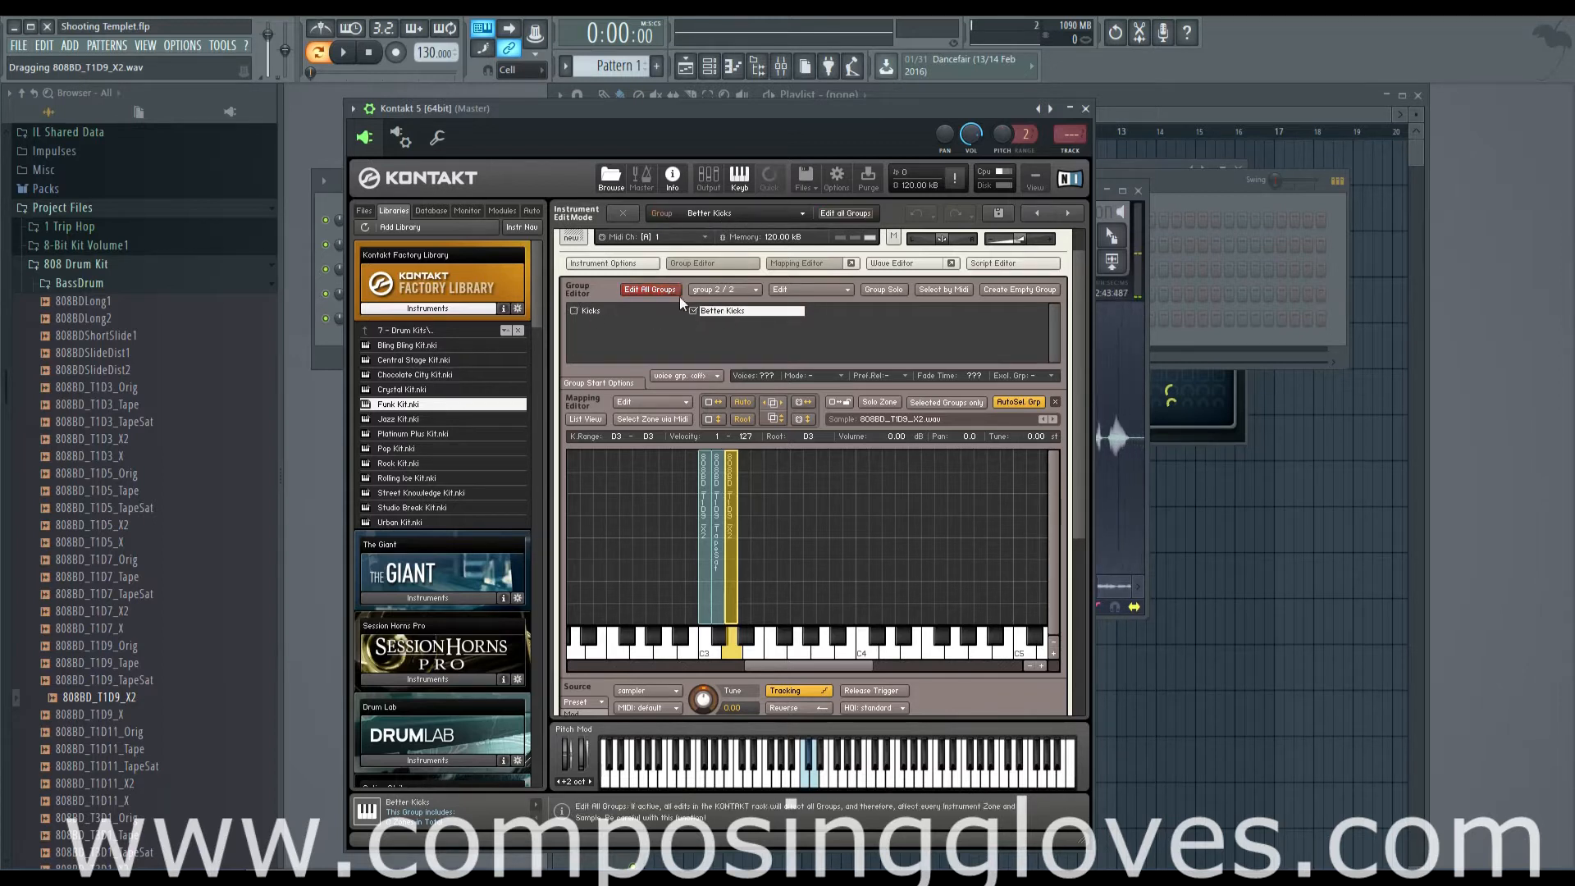
{"action": "left_click", "coordinate": [593, 310]}
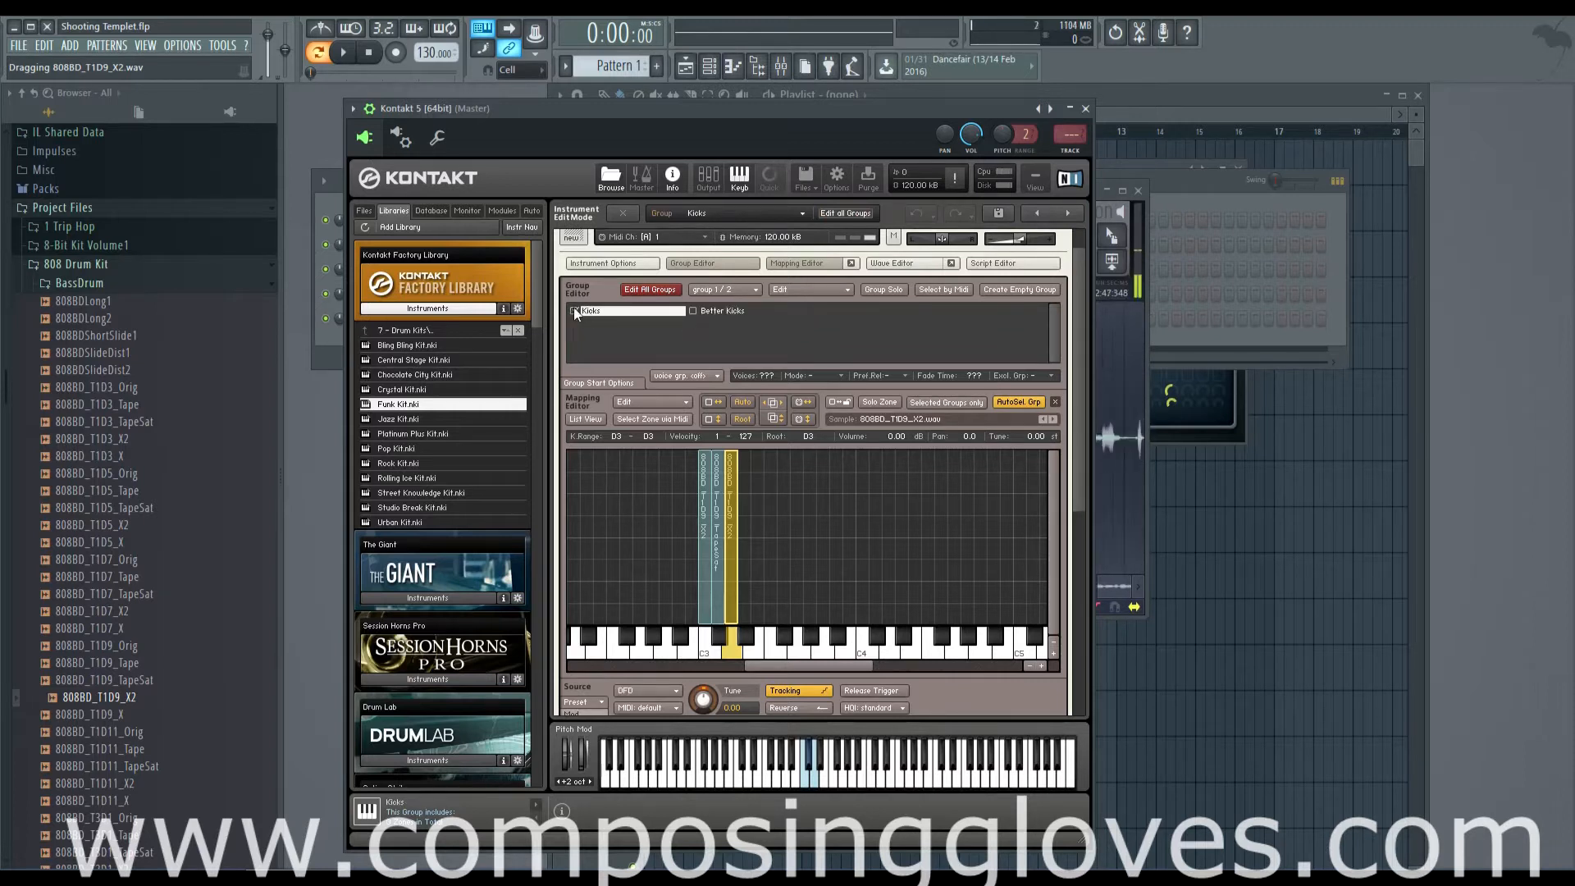
{"action": "left_click", "coordinate": [693, 310]}
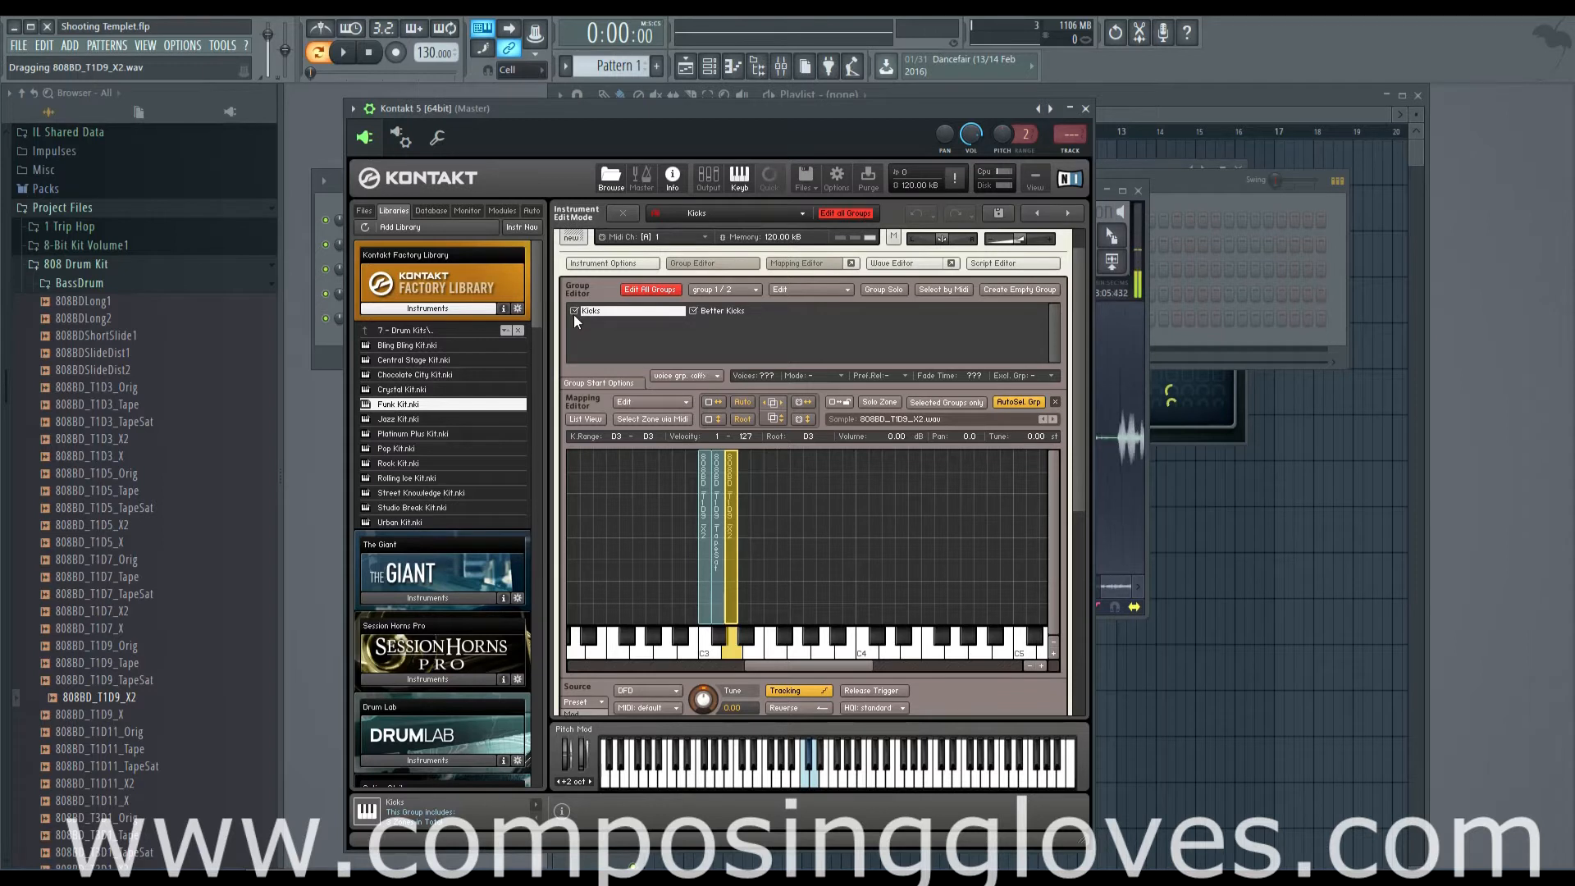
{"action": "left_click", "coordinate": [693, 311]}
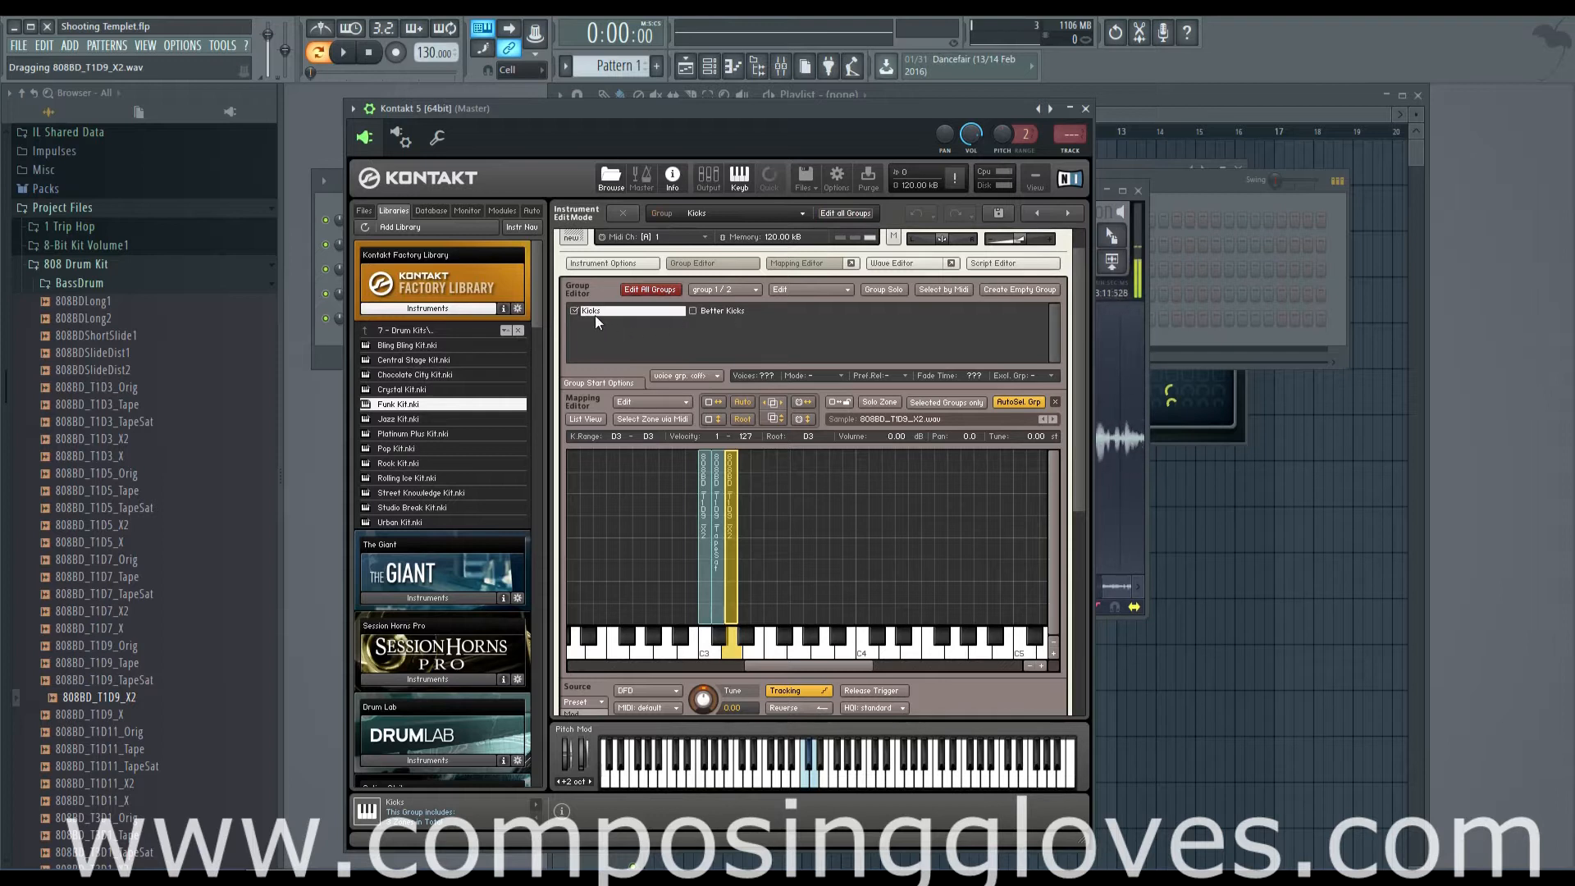
- Try Edit All Groups on and off, and leave only the Better Kicks group enabled for editing
{"action": "left_click", "coordinate": [710, 312]}
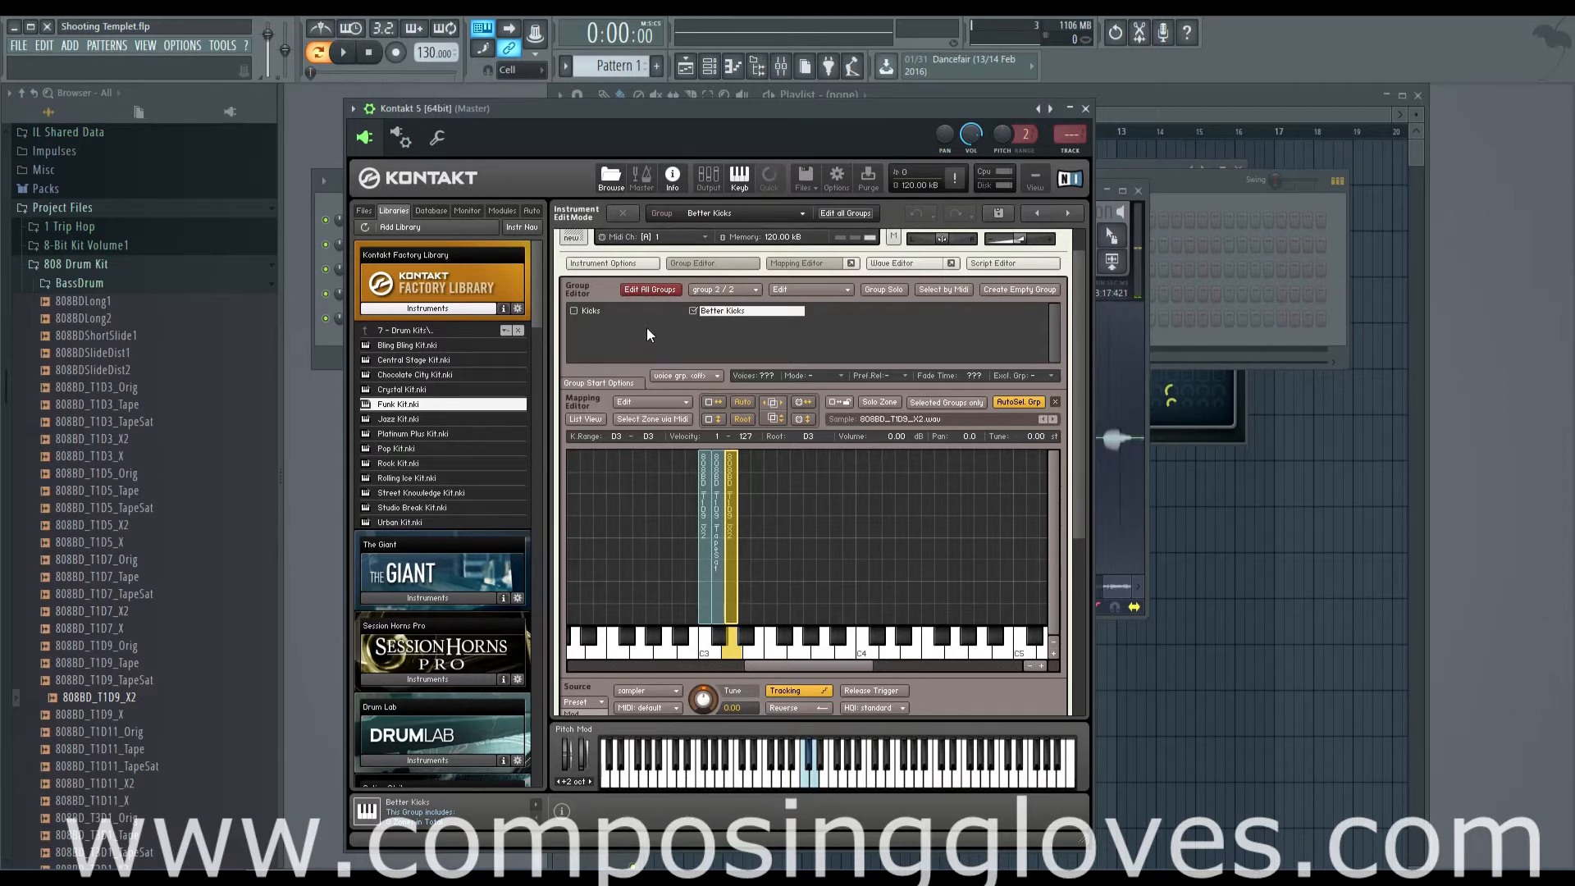
{"action": "left_click", "coordinate": [573, 311]}
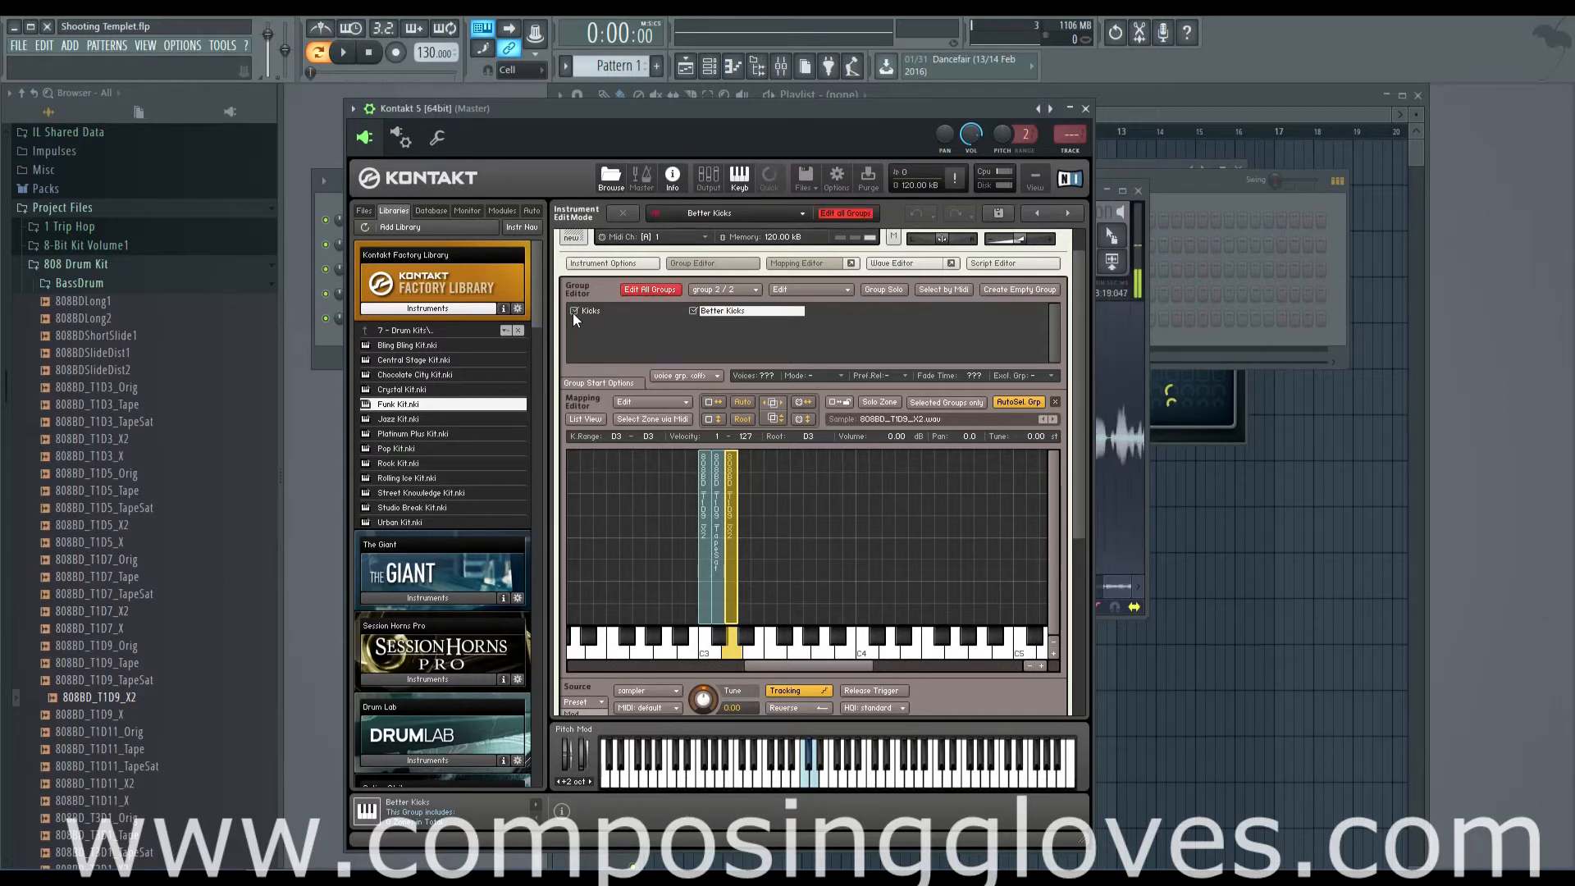
{"action": "left_click", "coordinate": [653, 292]}
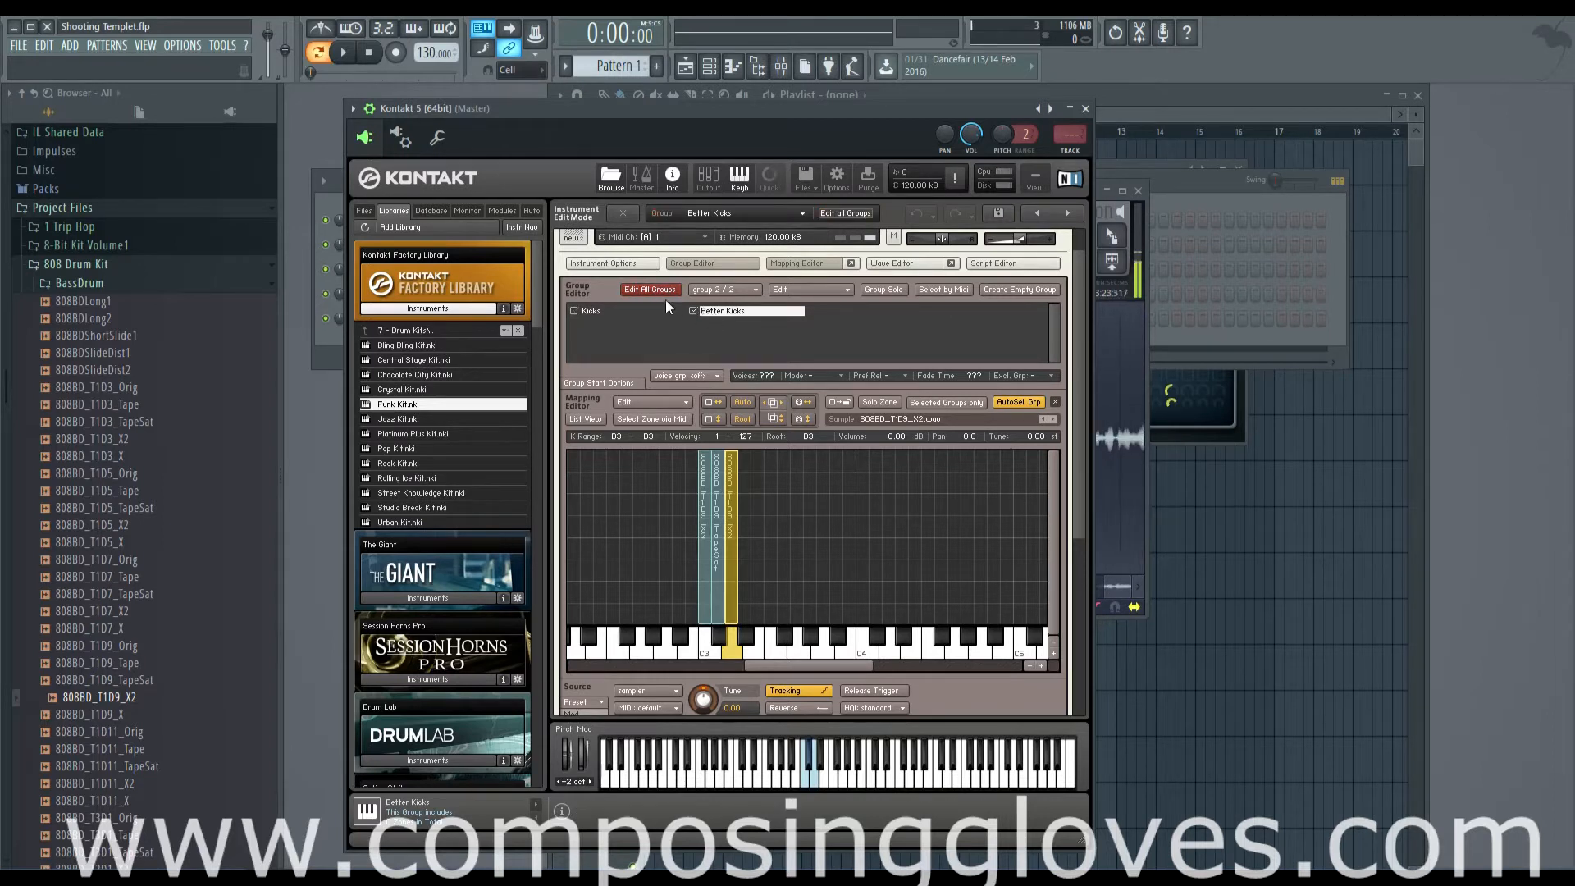
{"action": "left_click", "coordinate": [659, 292]}
{"action": "left_click", "coordinate": [660, 292]}
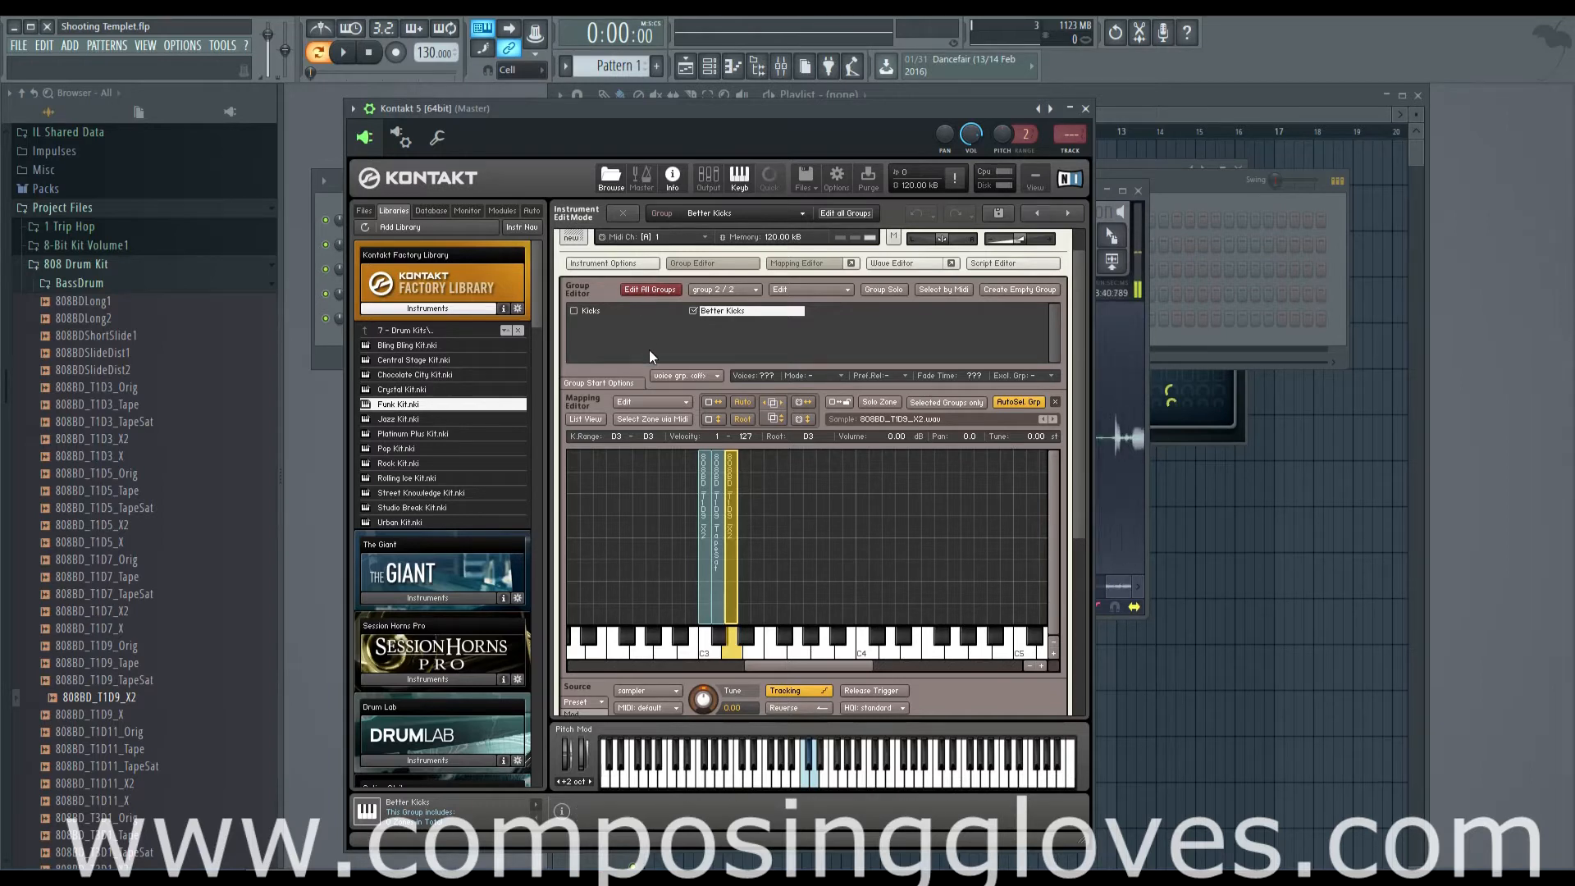
{"action": "scroll", "coordinate": [966, 408], "scroll_direction": "down", "scroll_amount": 3}
{"action": "scroll", "coordinate": [966, 409], "scroll_direction": "down", "scroll_amount": 4}
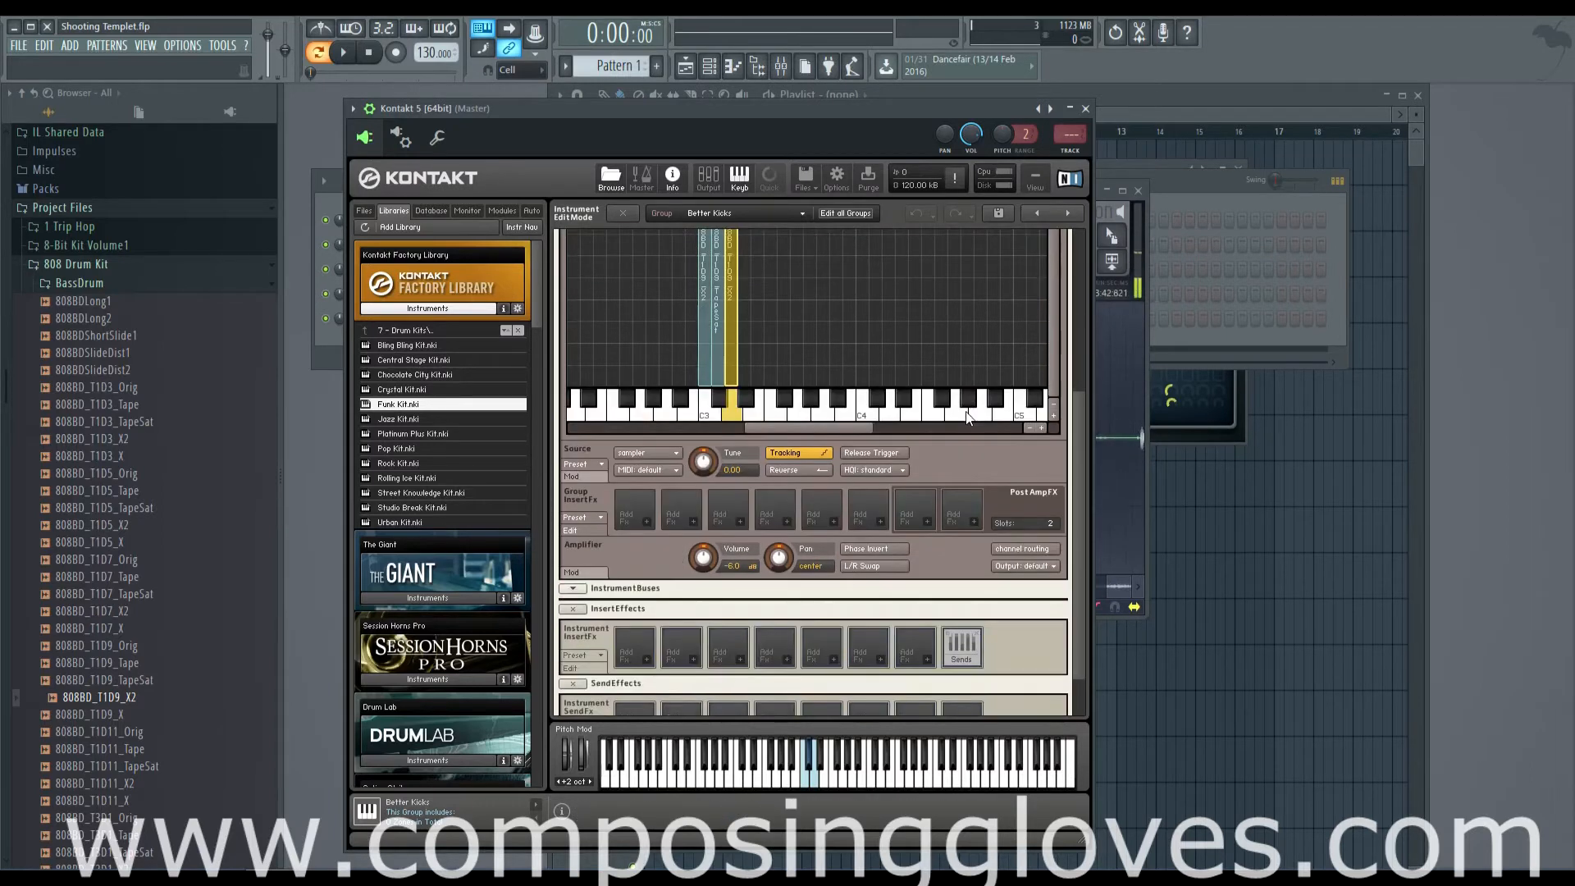
{"action": "scroll", "coordinate": [966, 411], "scroll_direction": "up", "scroll_amount": 8}
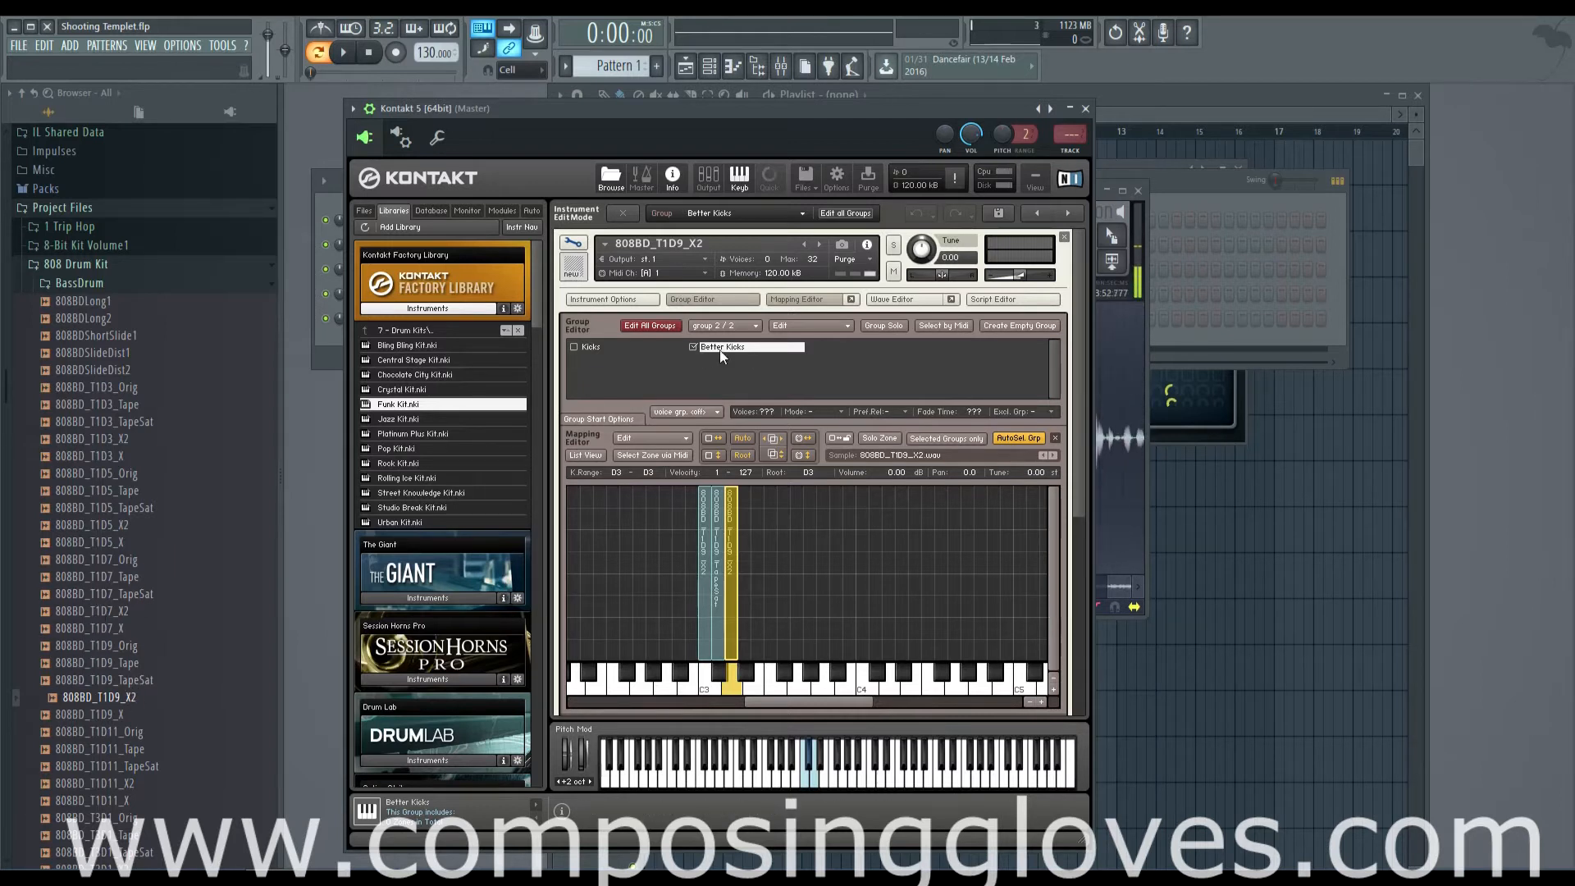
- Map the 808BD_T1D7_TapeSat, 808BD_T1D7_Tape and 808BD_T1D5_TapeSat samples to F3, F#3 and G3 in the Better Kicks group
{"action": "left_click_drag", "start_coordinate": [123, 593], "coordinate": [769, 648]}
{"action": "left_click_drag", "start_coordinate": [98, 576], "coordinate": [783, 574]}
{"action": "left_click_drag", "start_coordinate": [90, 508], "coordinate": [795, 663]}
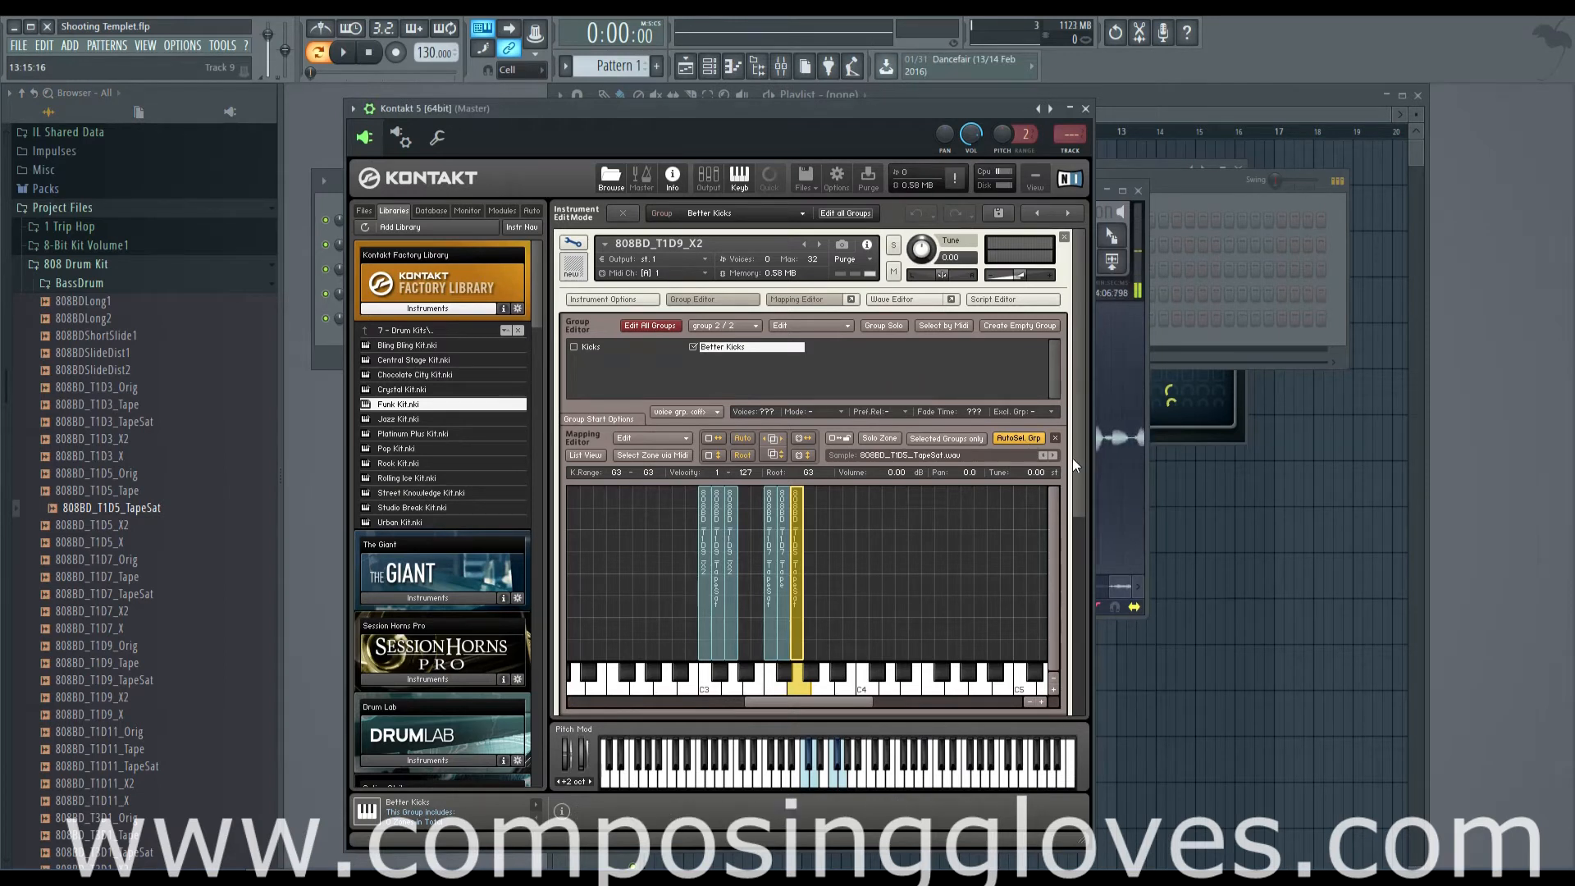
- Add an SV HP1 high-pass filter to the first group insert slot of Better Kicks and raise its cutoff to about 1.5 kHz
{"action": "left_click_drag", "start_coordinate": [1071, 458], "coordinate": [757, 543]}
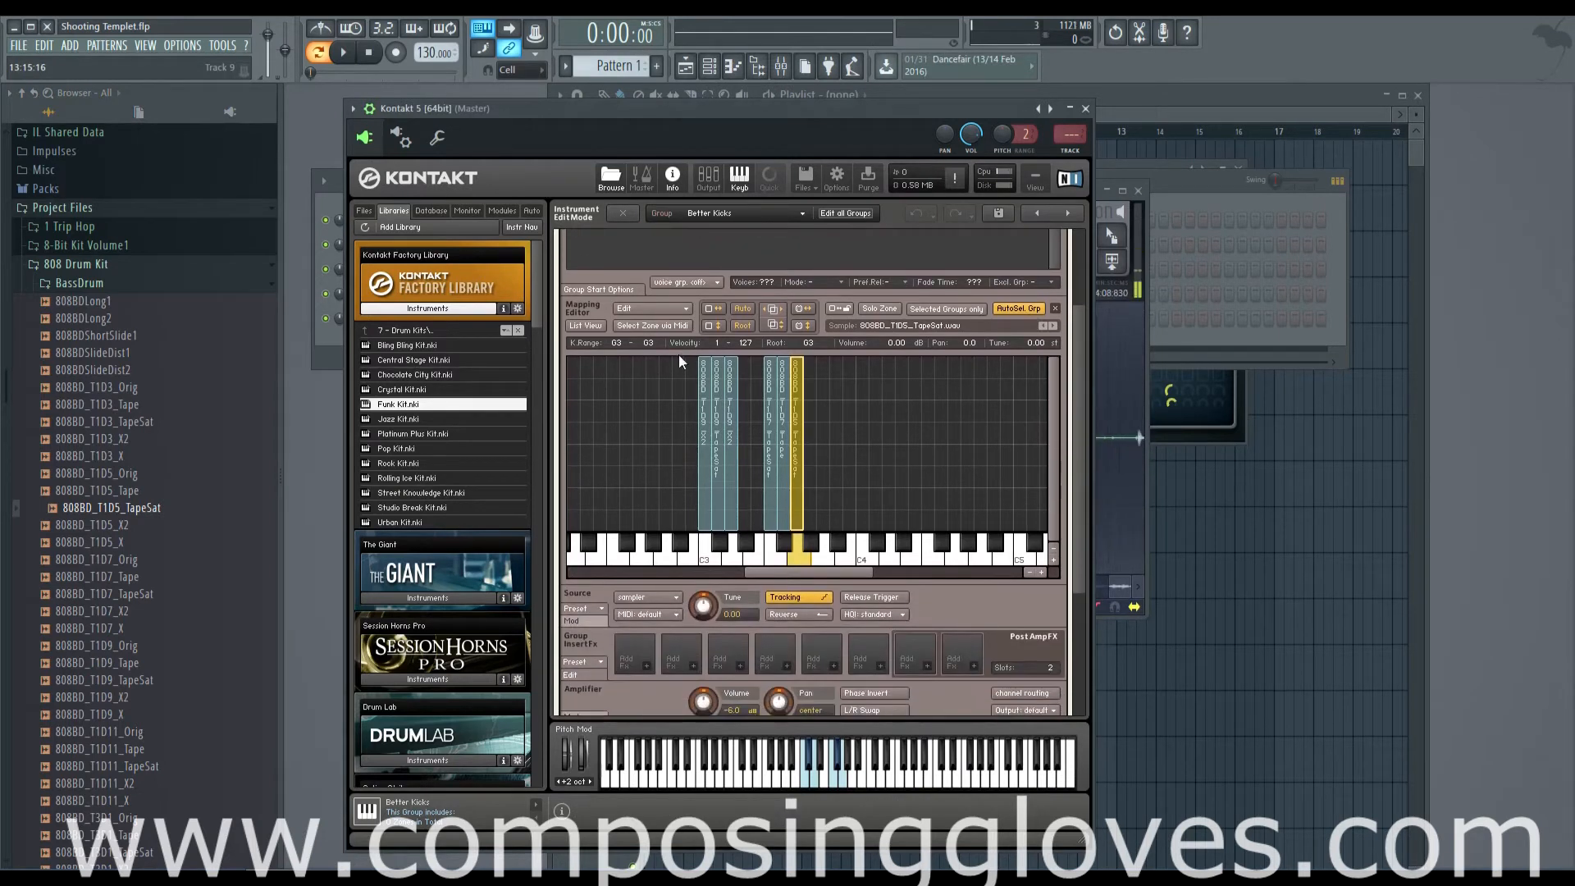
{"action": "scroll", "coordinate": [1076, 498], "scroll_direction": "up", "scroll_amount": 3}
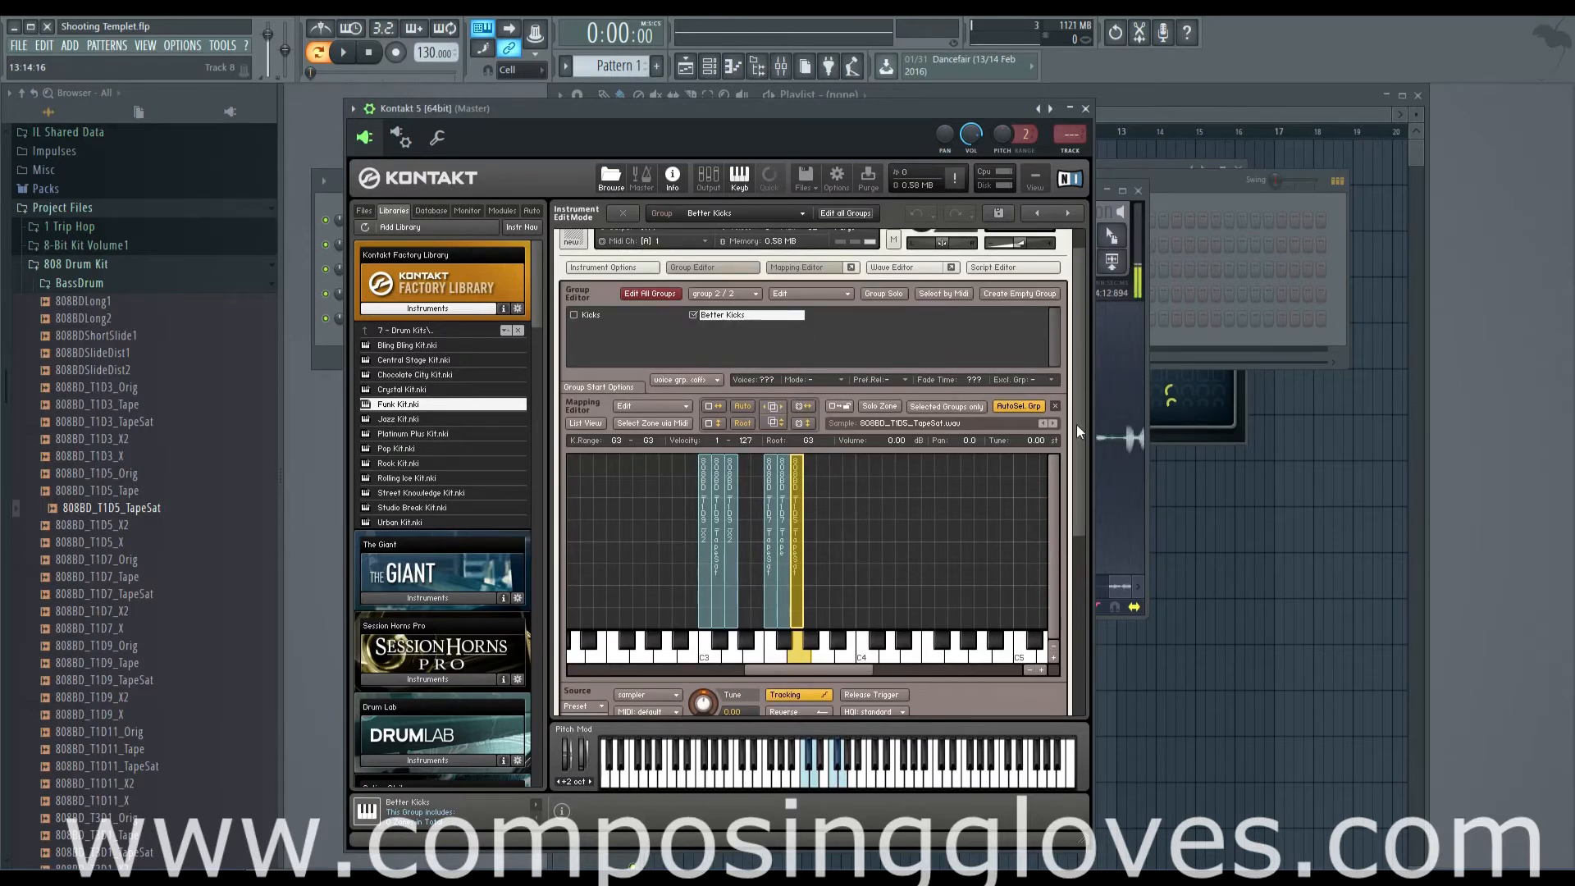
{"action": "left_click_drag", "start_coordinate": [1077, 425], "coordinate": [1074, 536]}
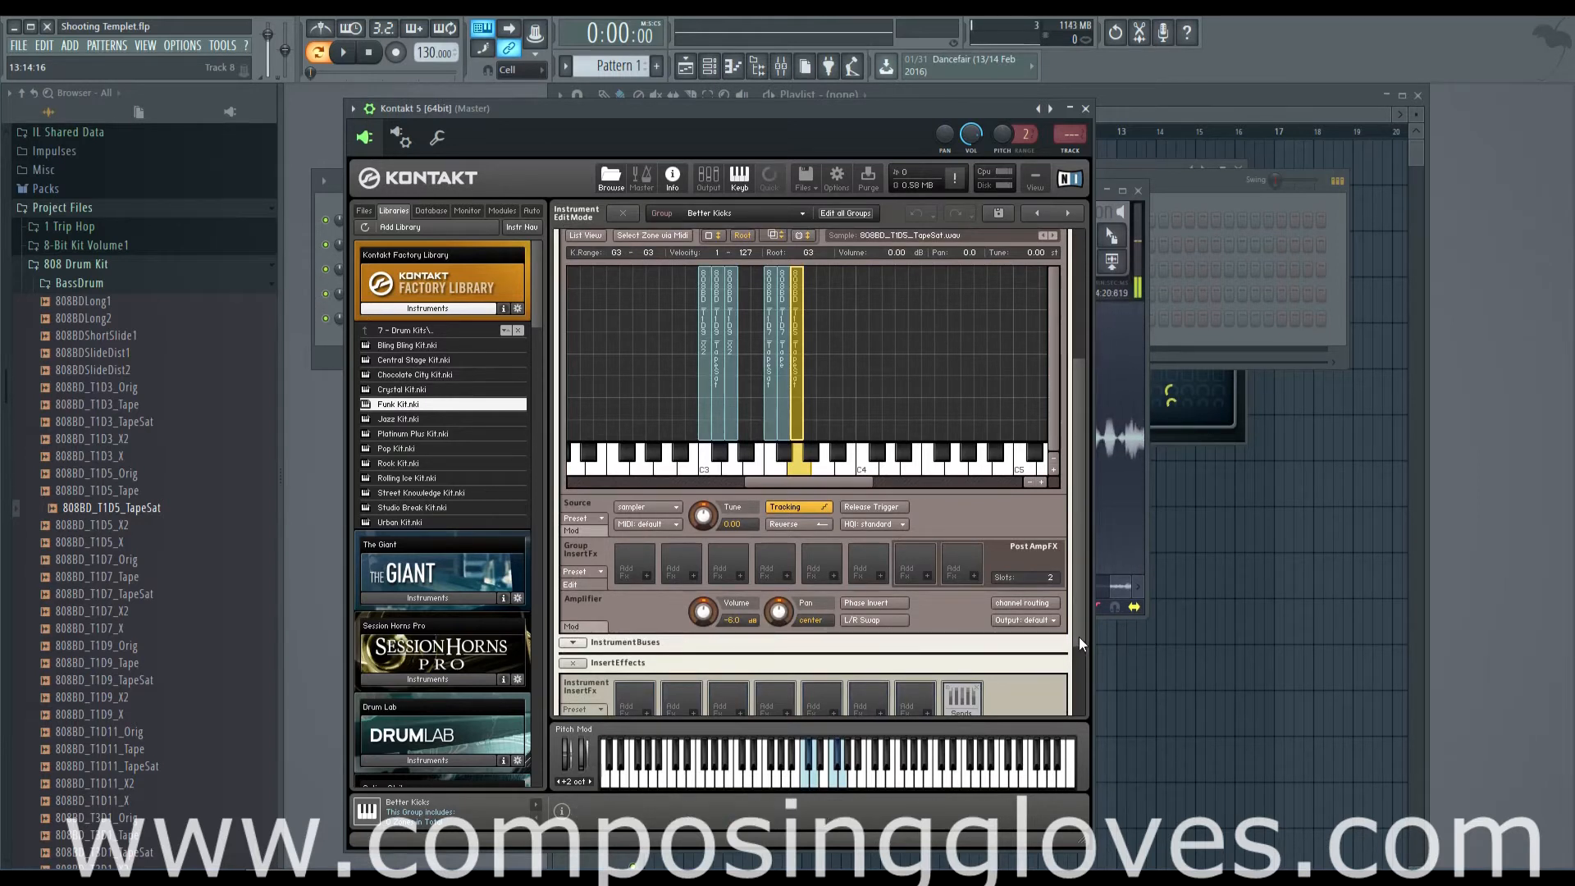
{"action": "scroll", "coordinate": [1080, 637], "scroll_direction": "up", "scroll_amount": 1}
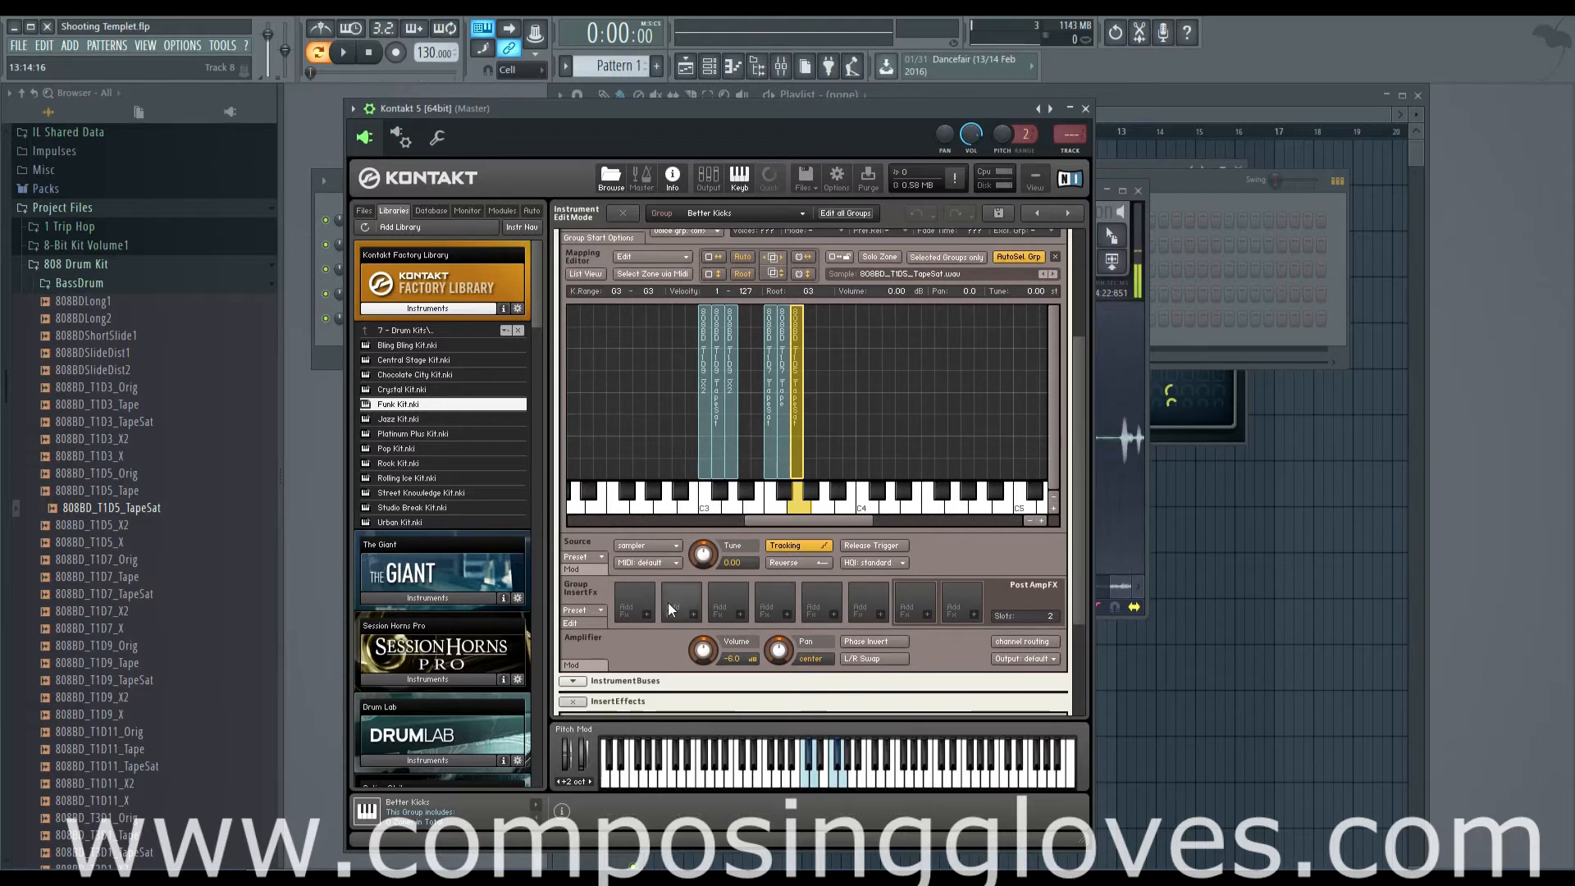
{"action": "left_click", "coordinate": [648, 620]}
{"action": "mouse_move", "coordinate": [667, 633]}
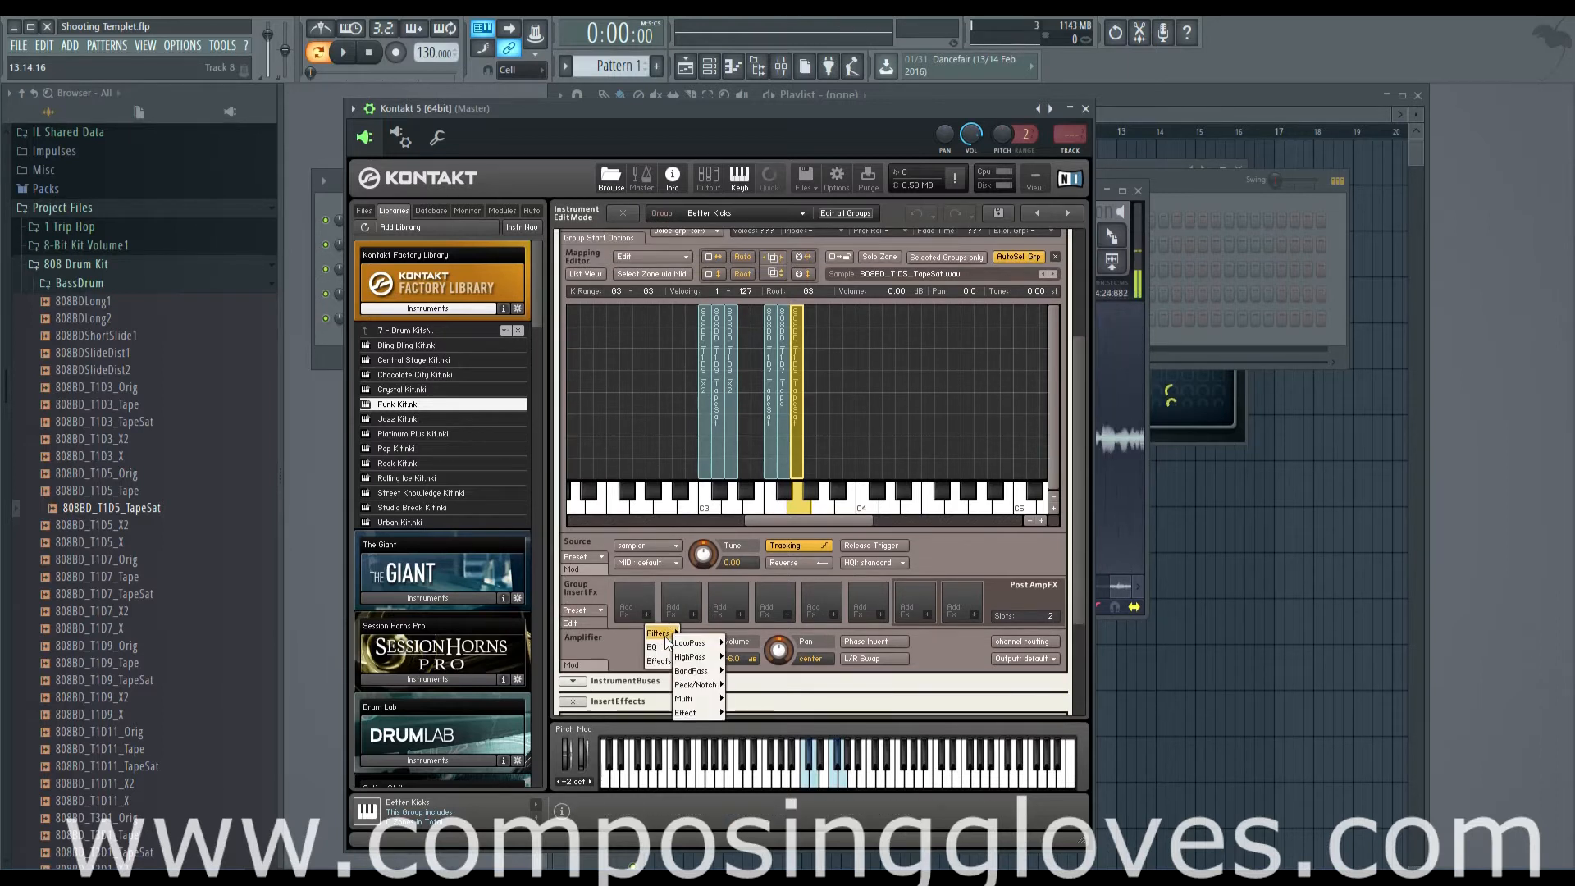
{"action": "left_click", "coordinate": [727, 658]}
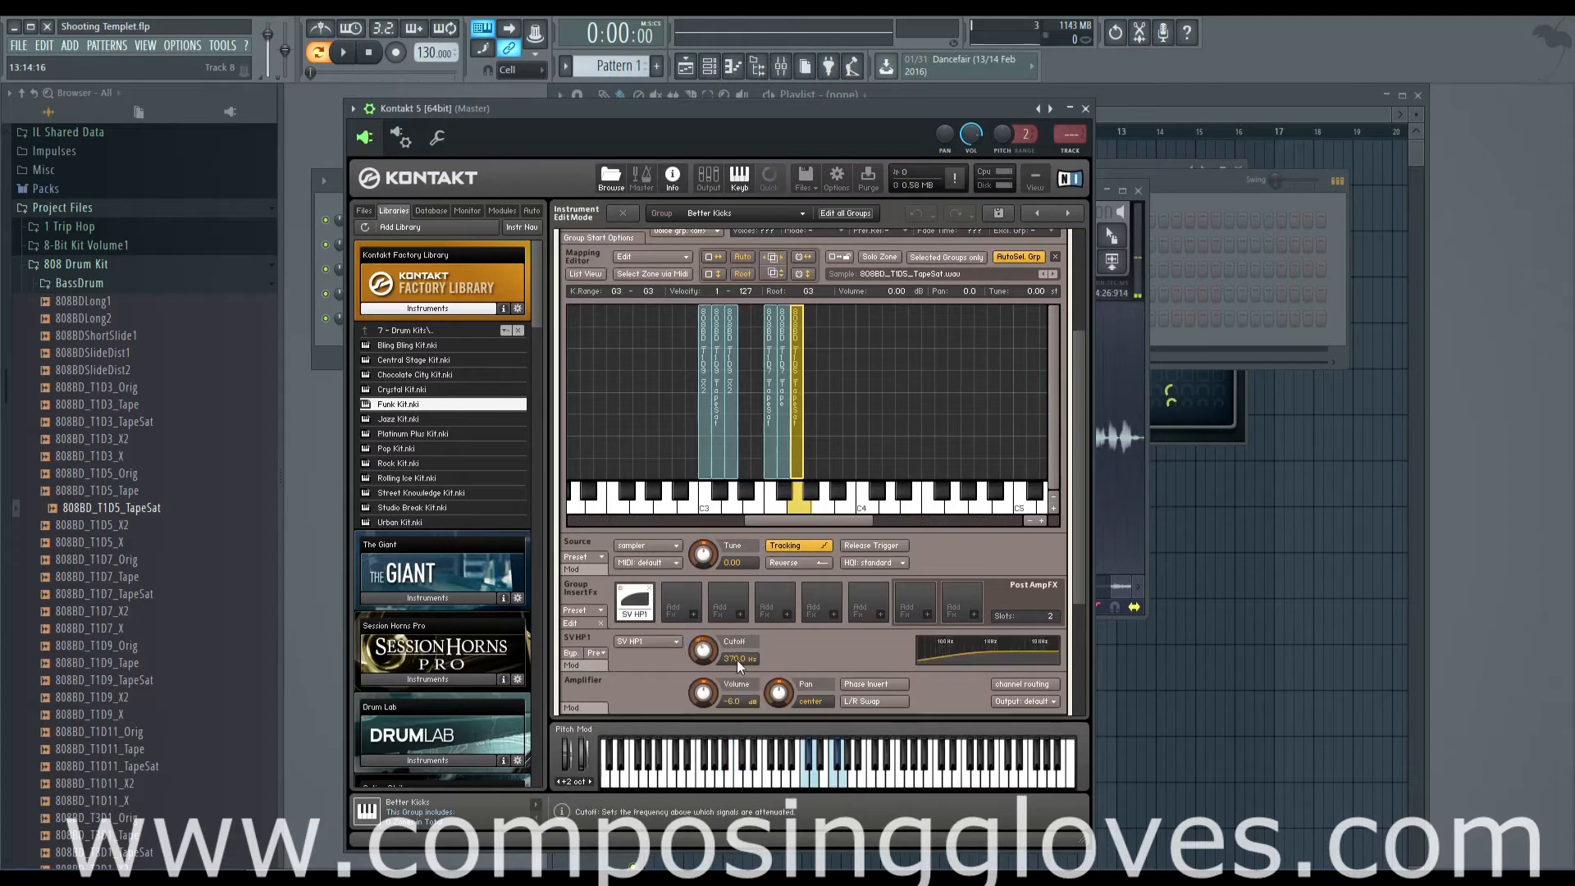
{"action": "left_click_drag", "start_coordinate": [706, 663], "coordinate": [706, 614]}
- Audition keys from the filtered Better Kicks samples and the unfiltered Kicks samples, selecting the three Kicks zones
{"action": "left_click", "coordinate": [842, 780]}
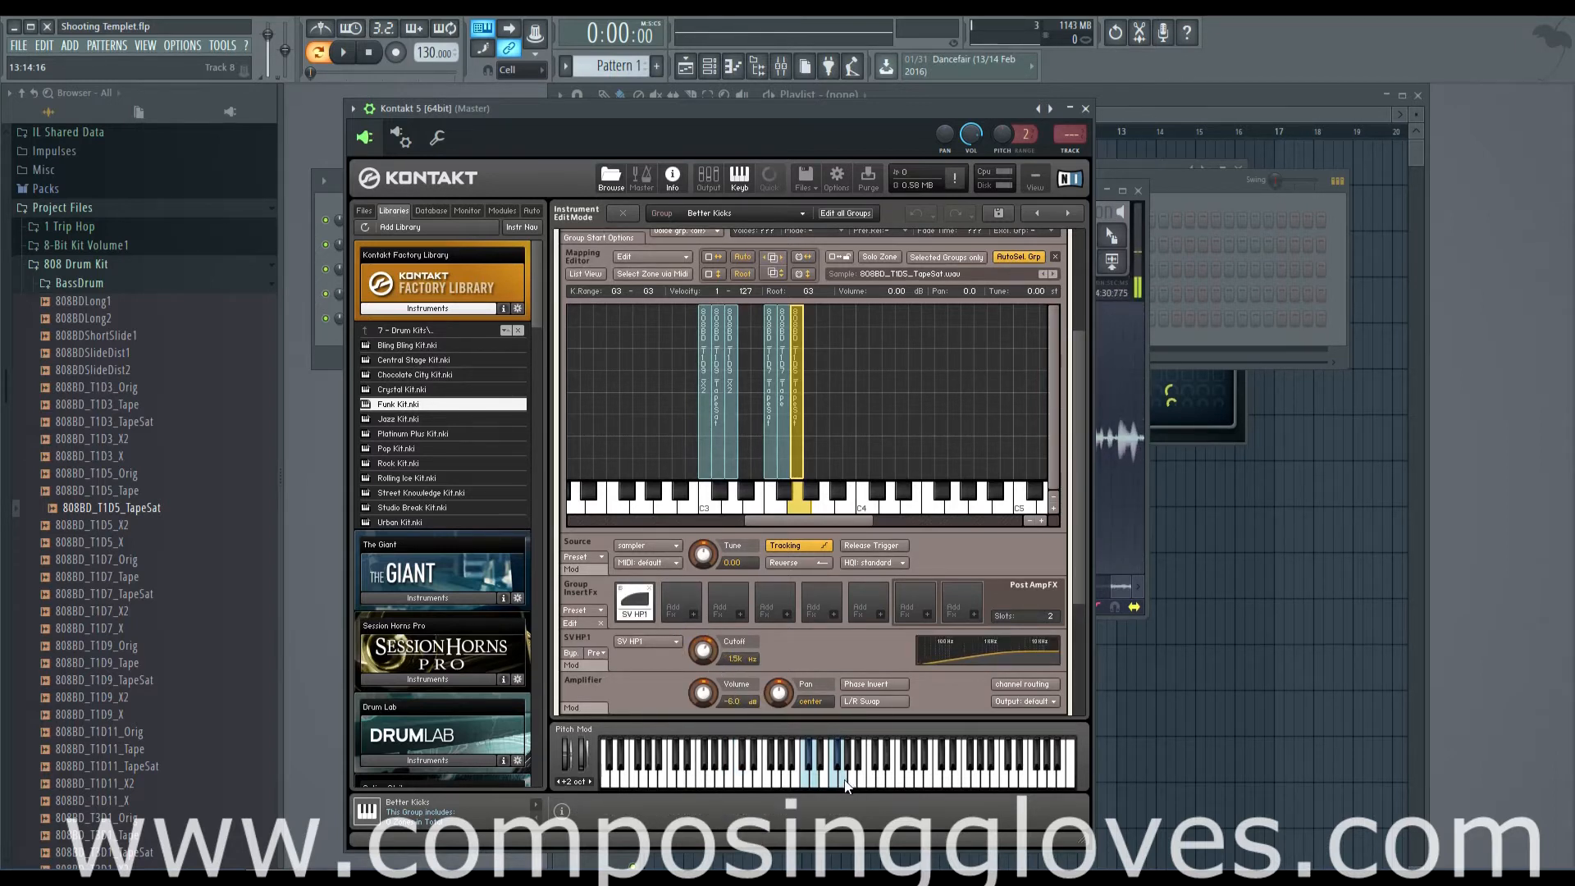
{"action": "left_click", "coordinate": [835, 779]}
{"action": "left_click_drag", "start_coordinate": [674, 440], "coordinate": [741, 441]}
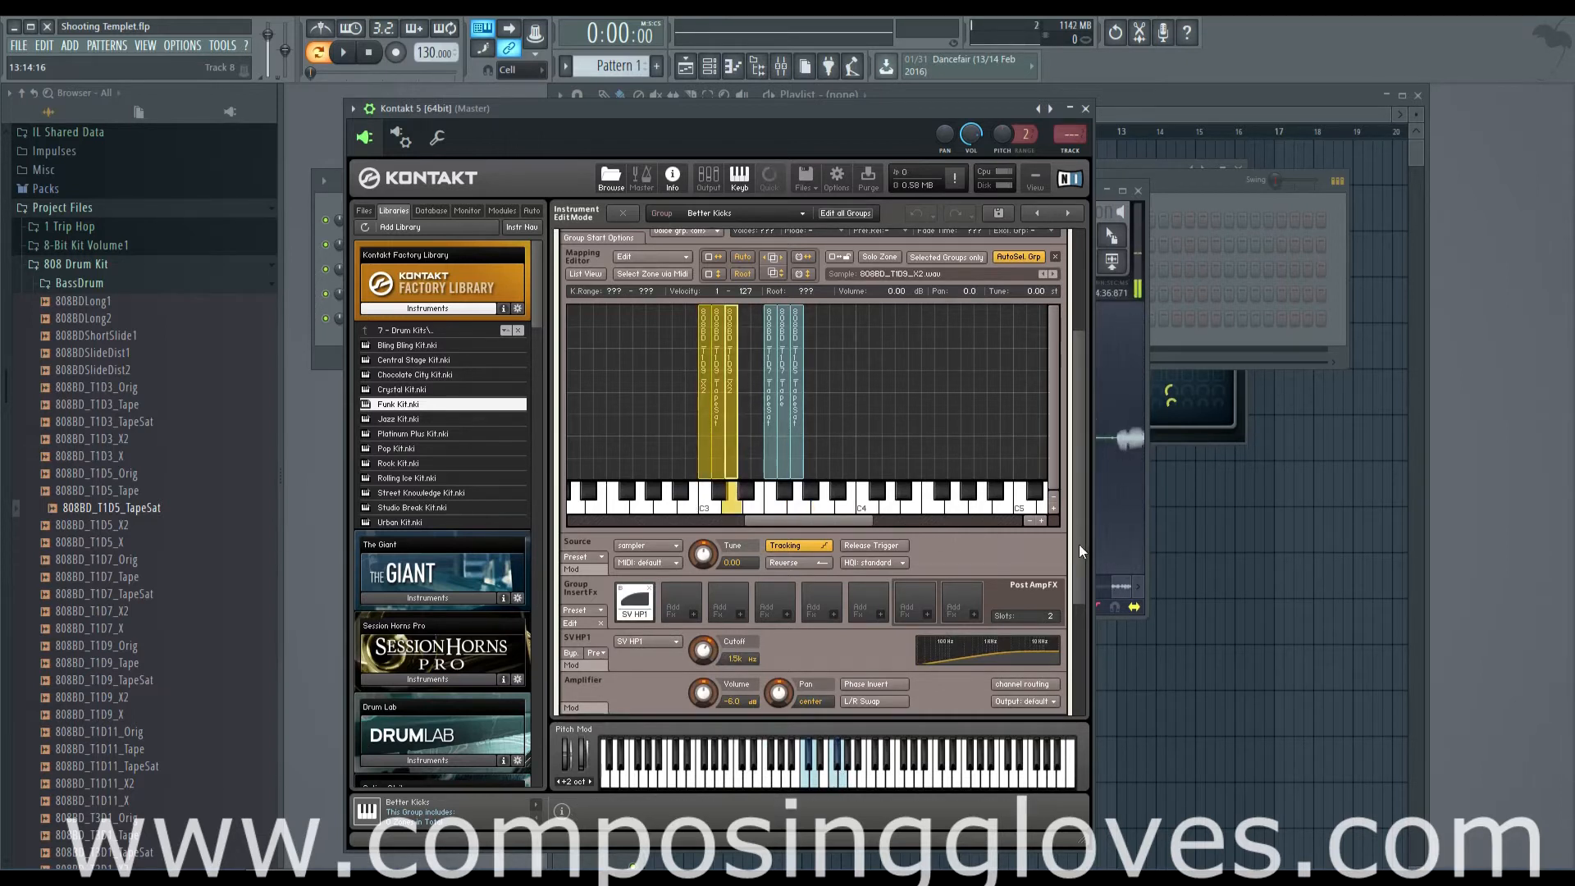
{"action": "mouse_move", "coordinate": [1079, 545]}
{"action": "left_mouse_down"}
{"action": "mouse_move", "coordinate": [1079, 492]}
{"action": "mouse_move", "coordinate": [1078, 543]}
{"action": "left_mouse_up"}
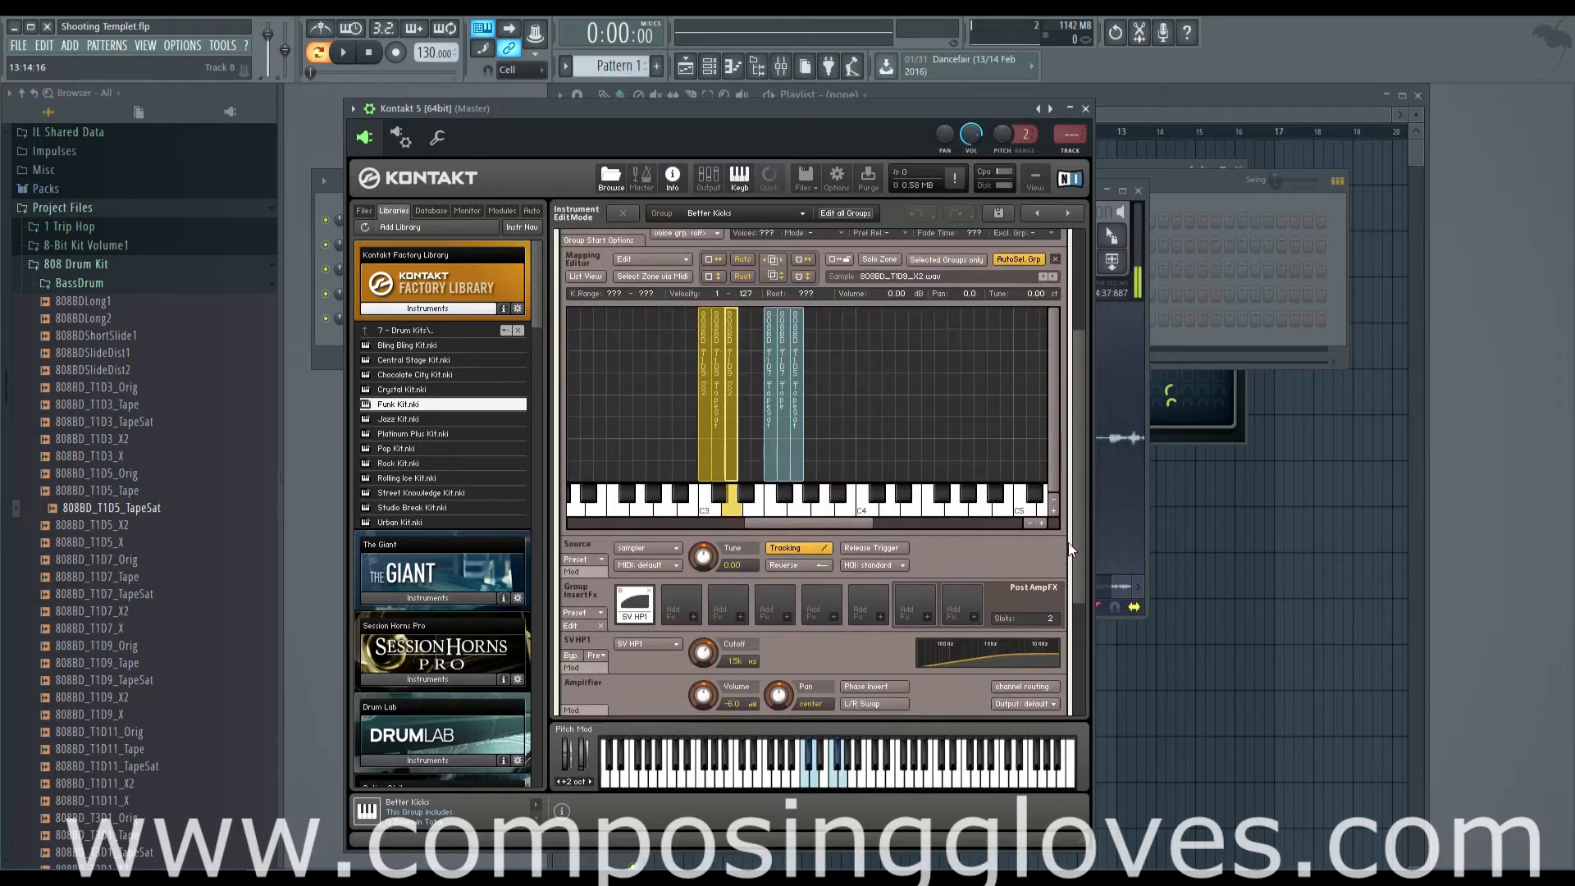
{"action": "left_click", "coordinate": [813, 785]}
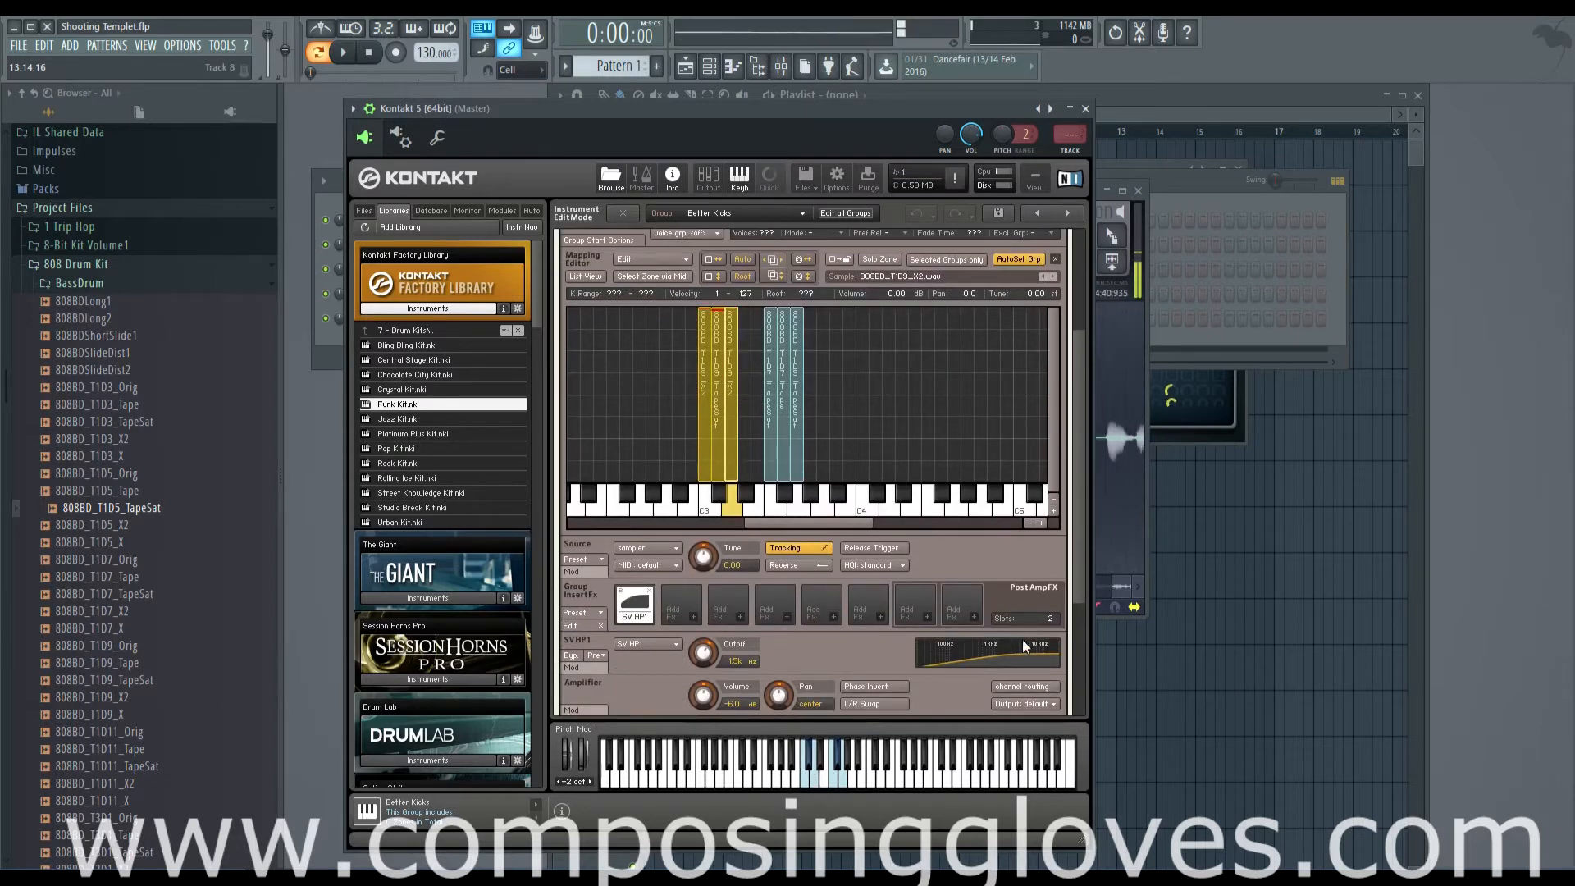
- Select the Kicks group, enable Edit All Groups, and add an AR LP2/4 low-pass filter to the third group insert slot
{"action": "left_click_drag", "start_coordinate": [1076, 566], "coordinate": [1016, 344]}
{"action": "left_click", "coordinate": [597, 342]}
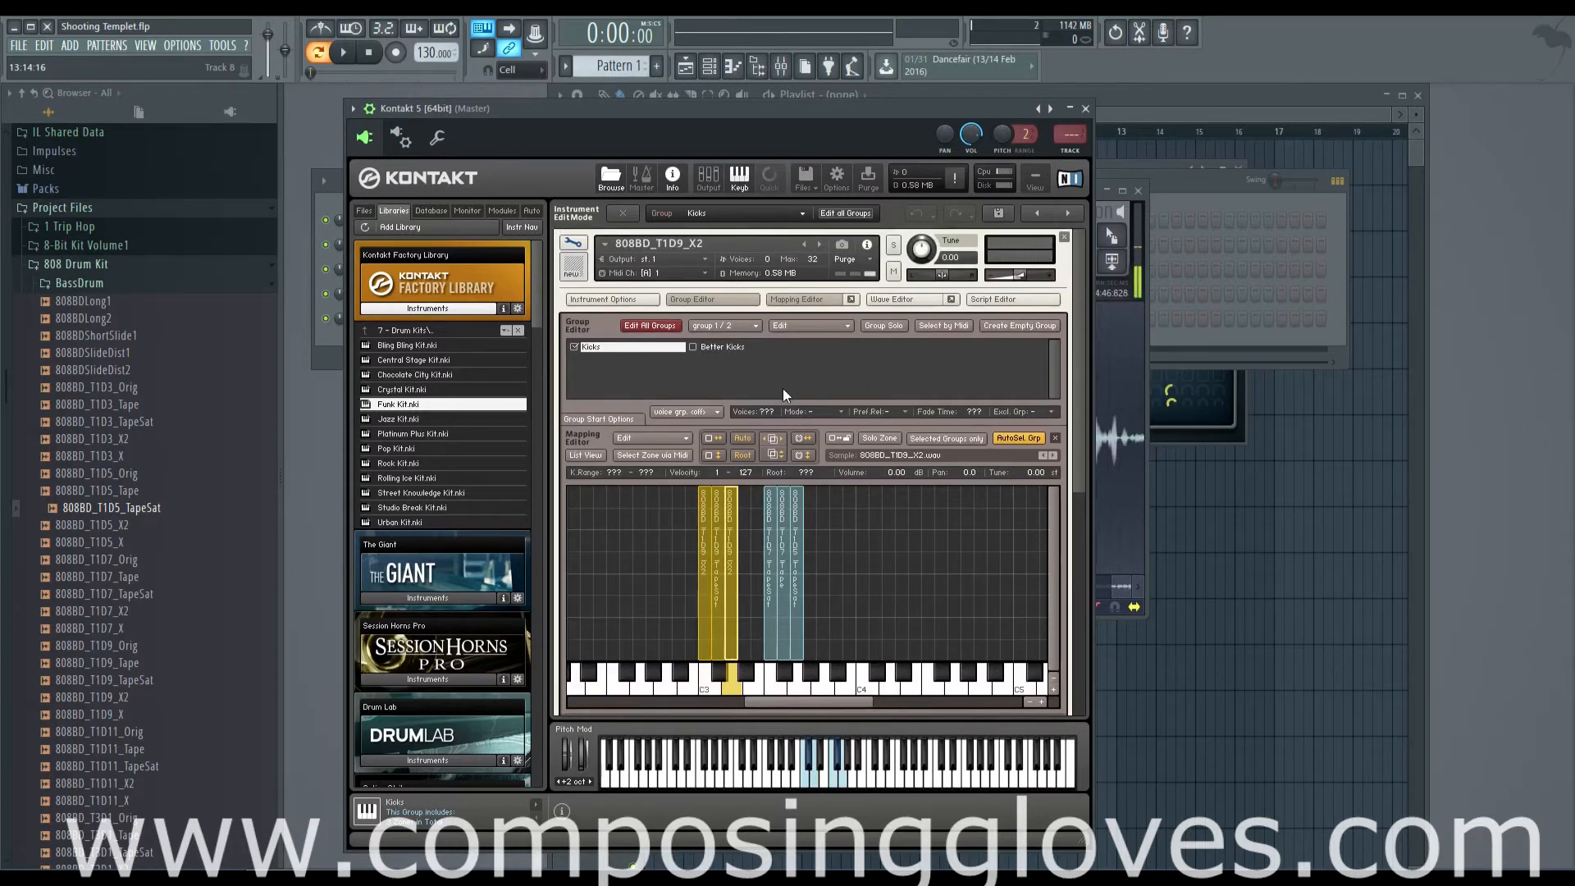
{"action": "left_click", "coordinate": [637, 325]}
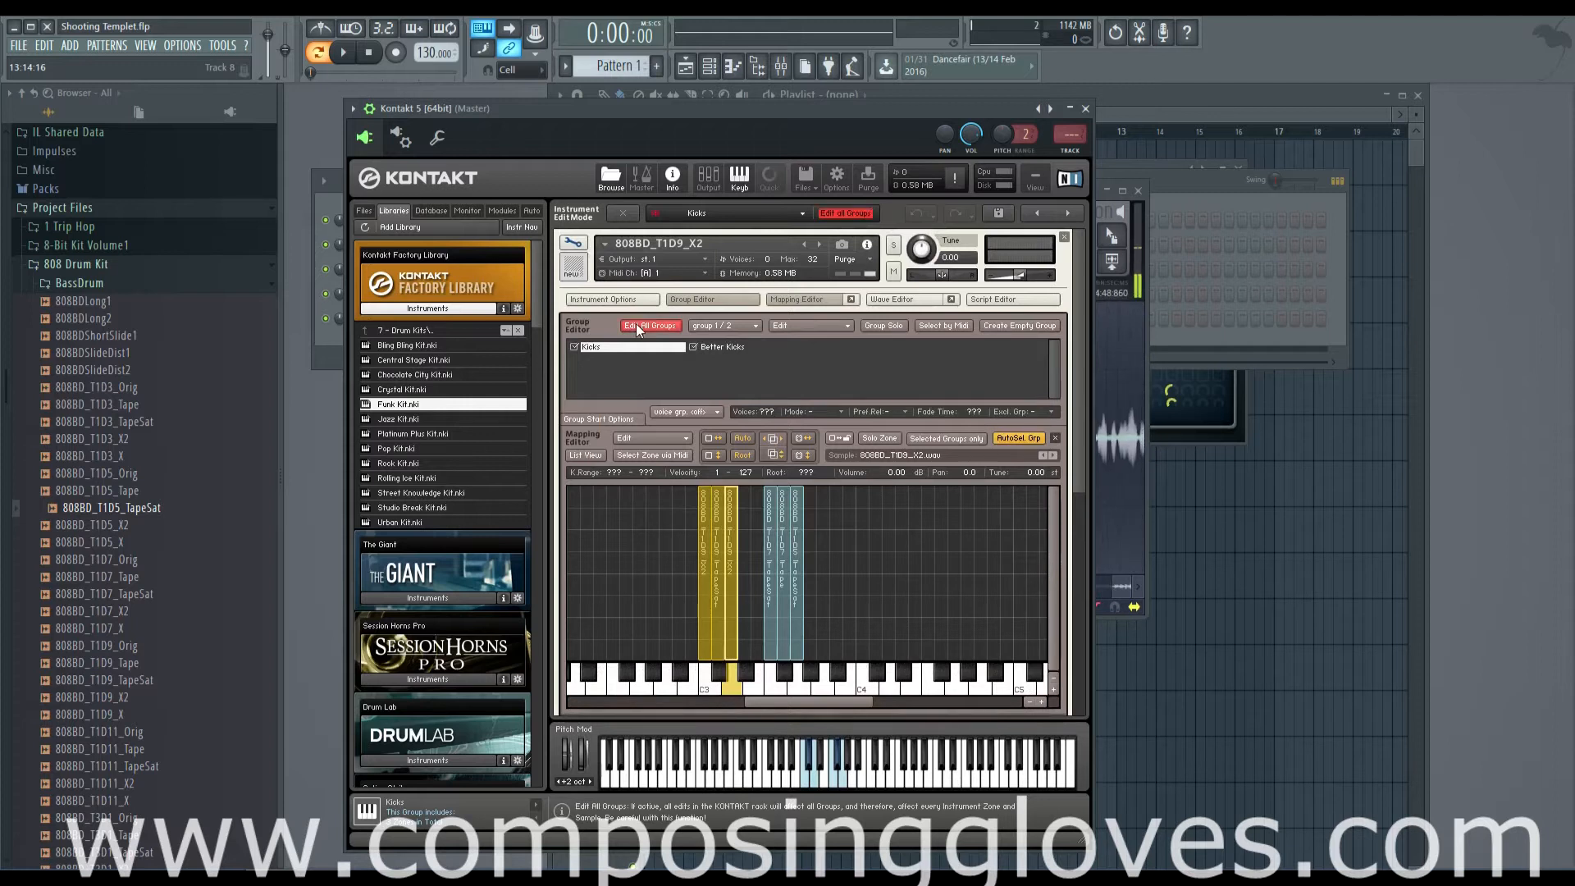
{"action": "scroll", "coordinate": [1070, 448], "scroll_direction": "down", "scroll_amount": 1}
{"action": "scroll", "coordinate": [1070, 448], "scroll_direction": "down", "scroll_amount": 3}
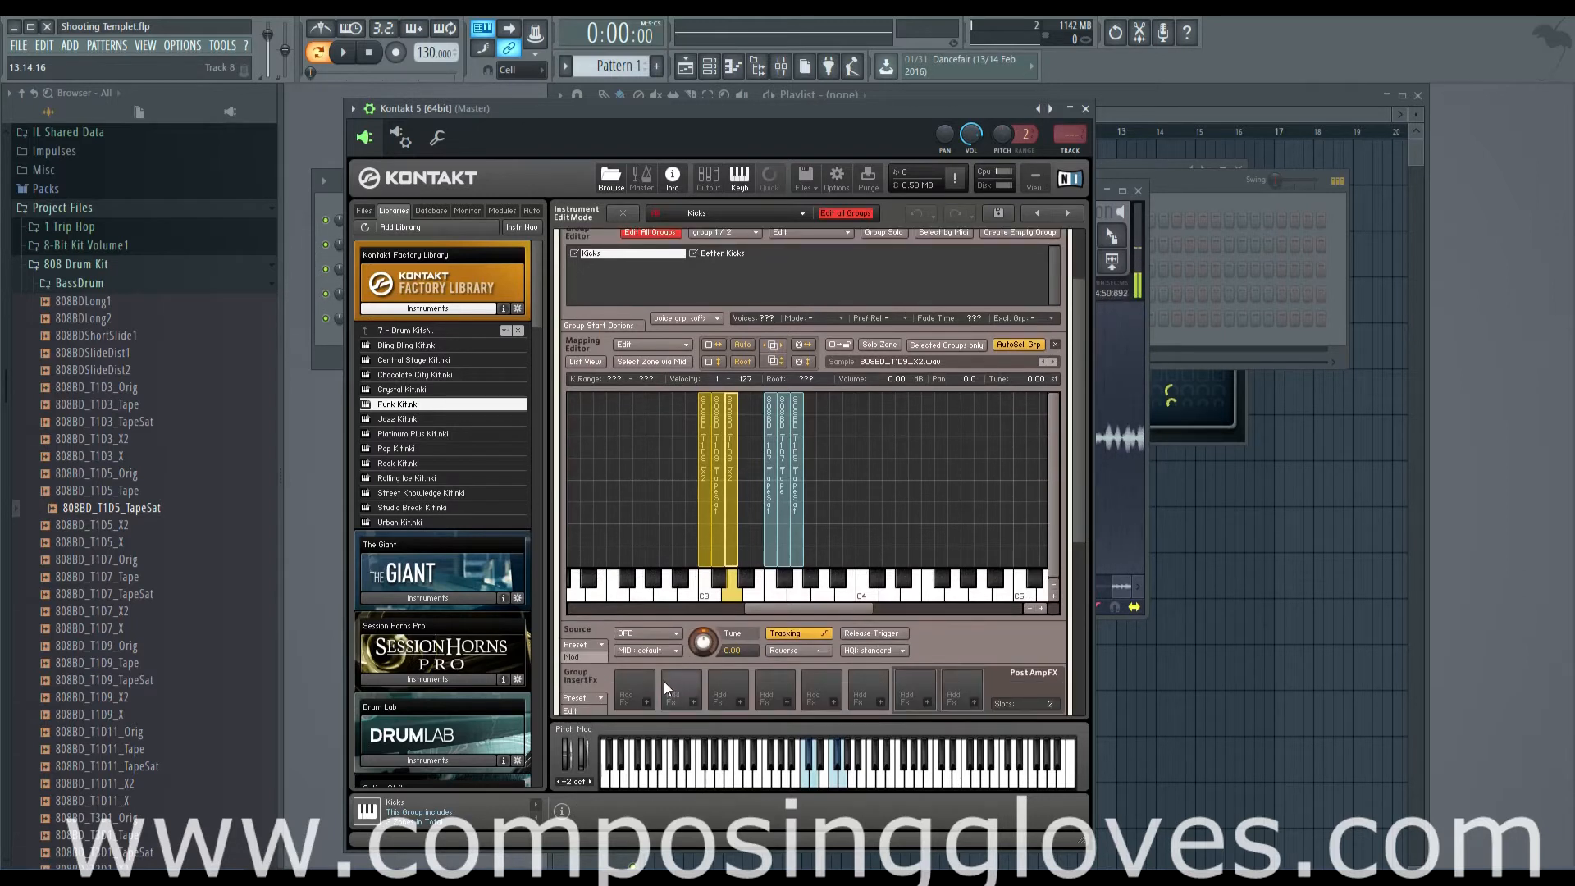
{"action": "left_click", "coordinate": [744, 706]}
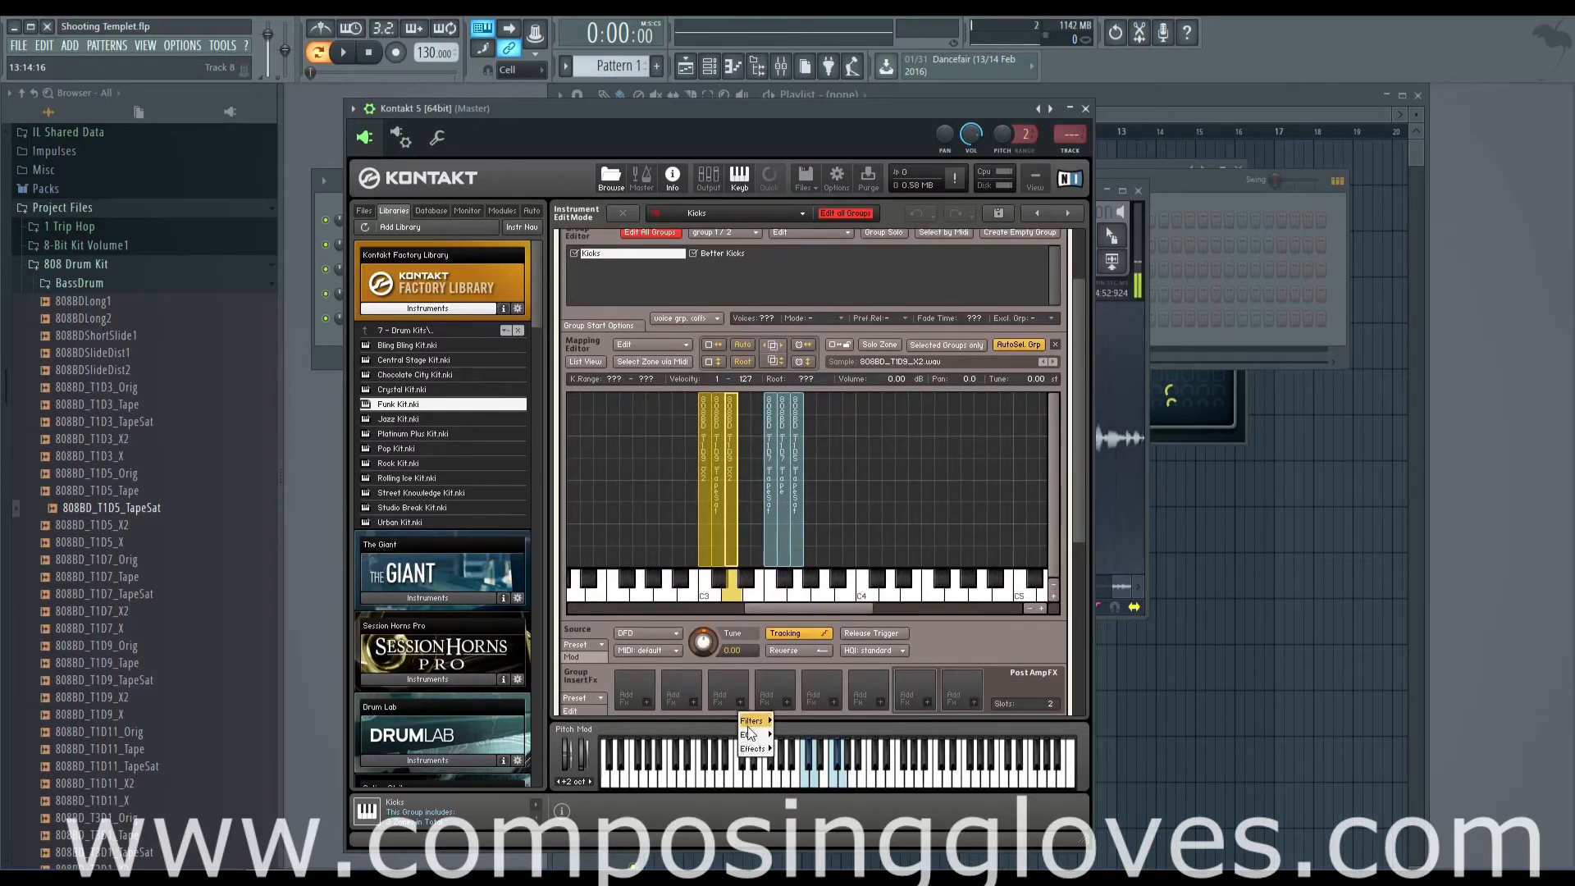
{"action": "mouse_move", "coordinate": [751, 720]}
{"action": "left_click", "coordinate": [852, 742]}
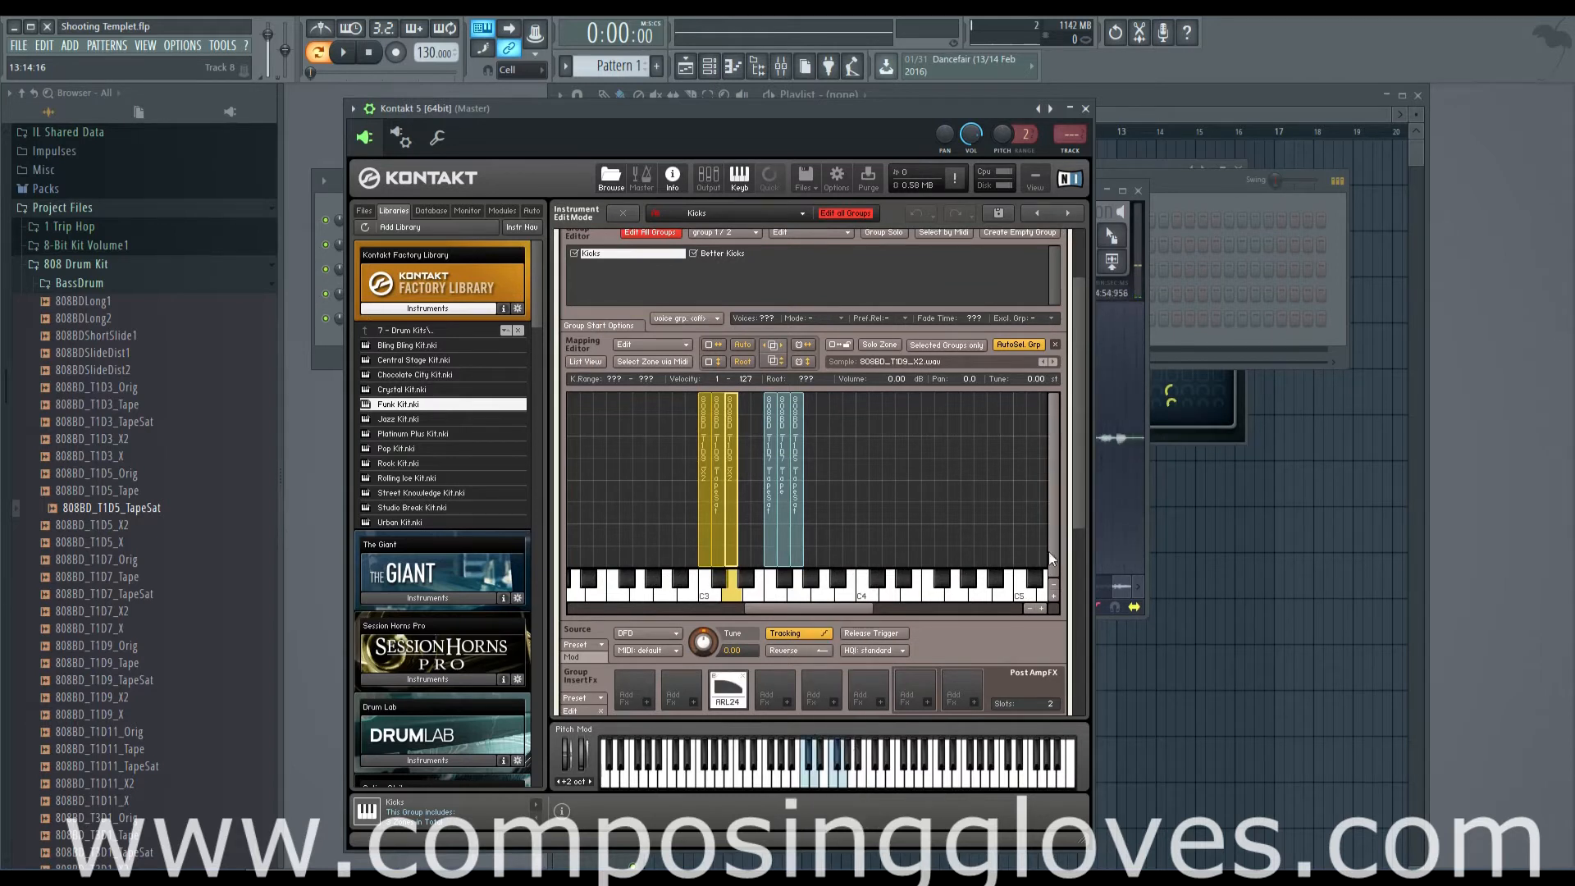
- Compare the insert effects of Kicks and Better Kicks, viewing the settings of both the SV HP1 and AR LP2/4 filters
{"action": "scroll", "coordinate": [1081, 519], "scroll_direction": "up", "scroll_amount": 1}
{"action": "left_click", "coordinate": [699, 263]}
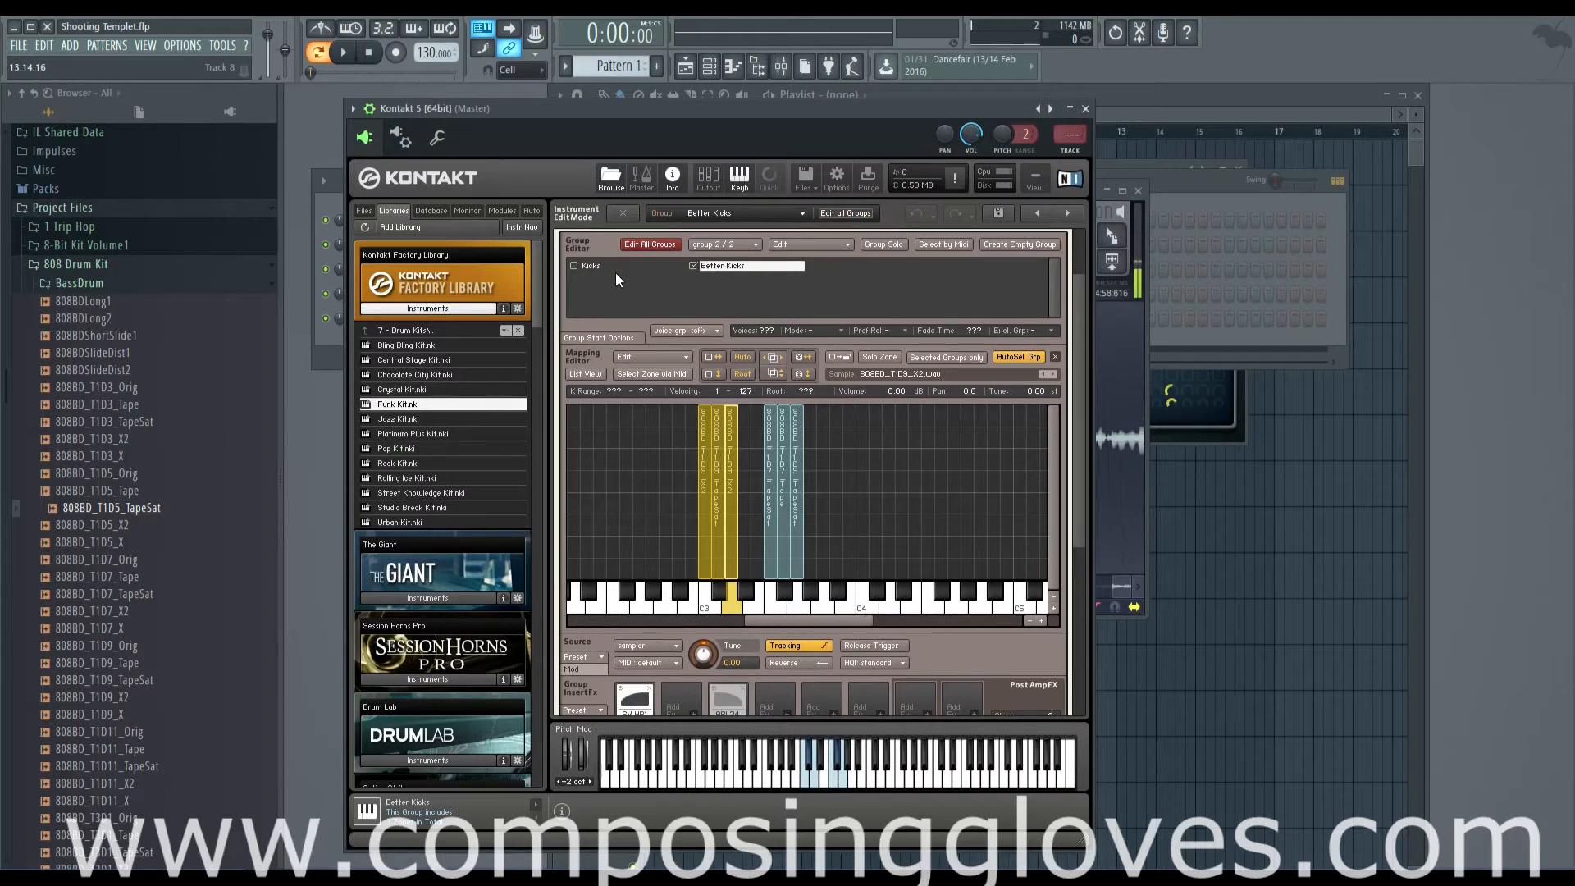
{"action": "left_click", "coordinate": [589, 265]}
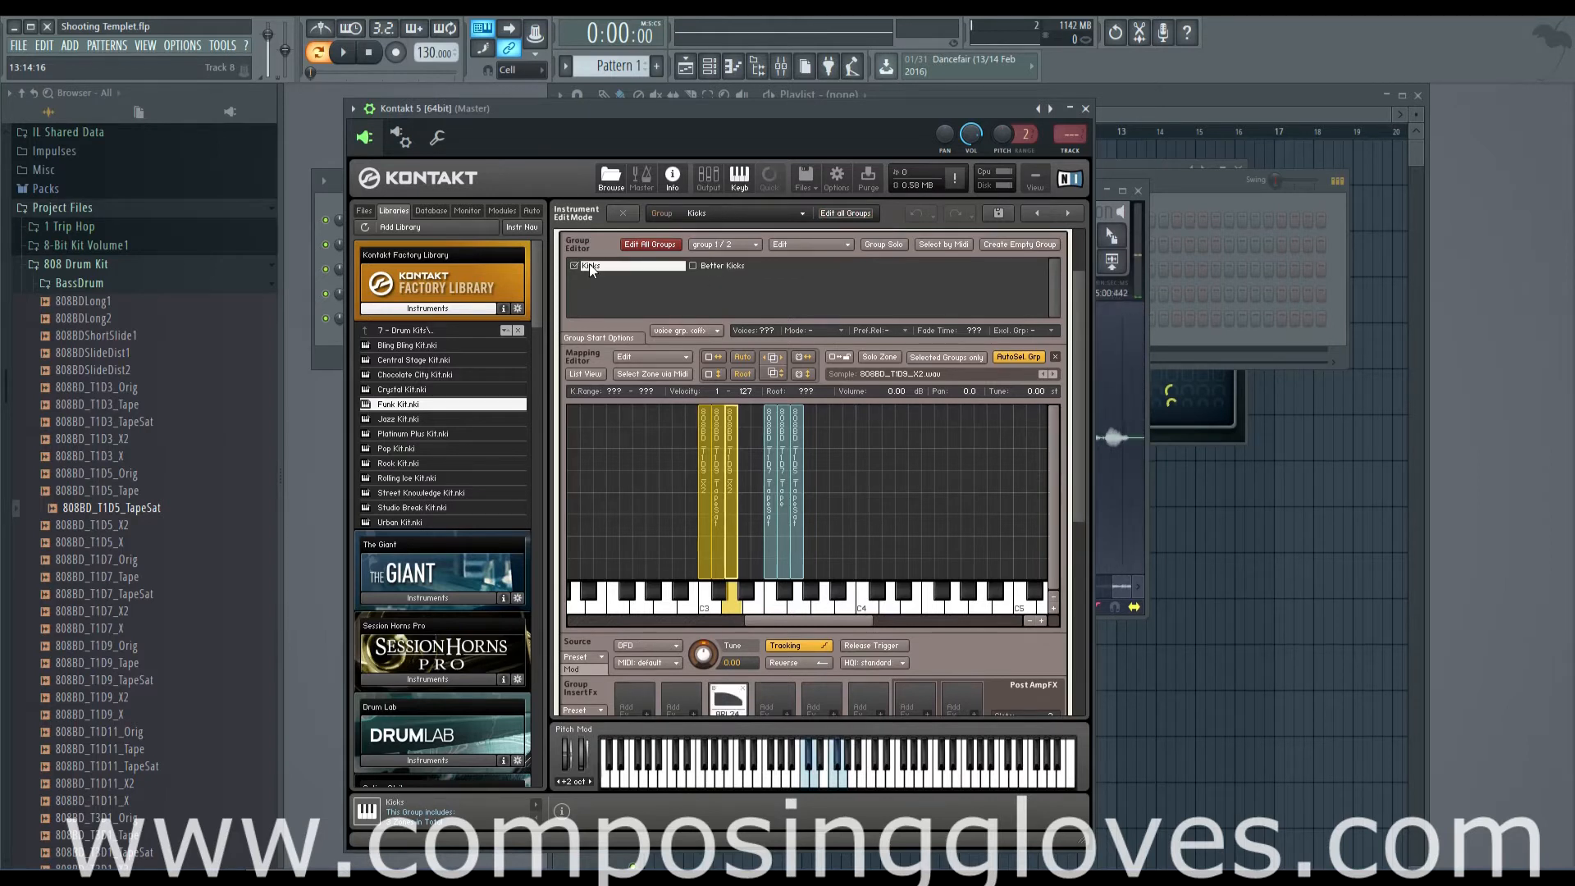
{"action": "left_click", "coordinate": [714, 266]}
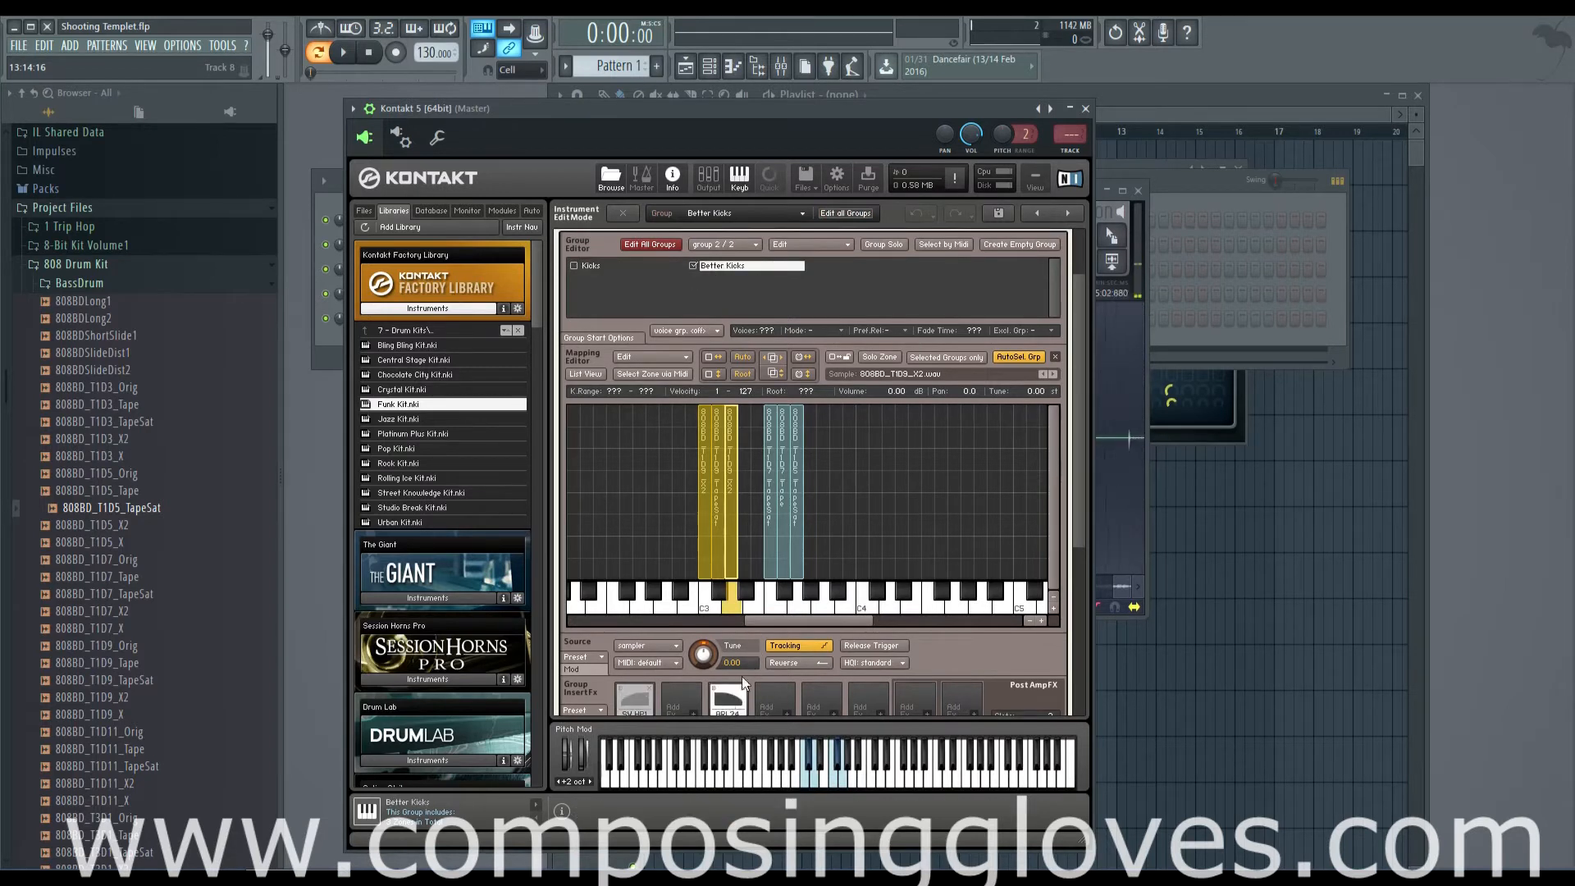
{"action": "left_click", "coordinate": [632, 697]}
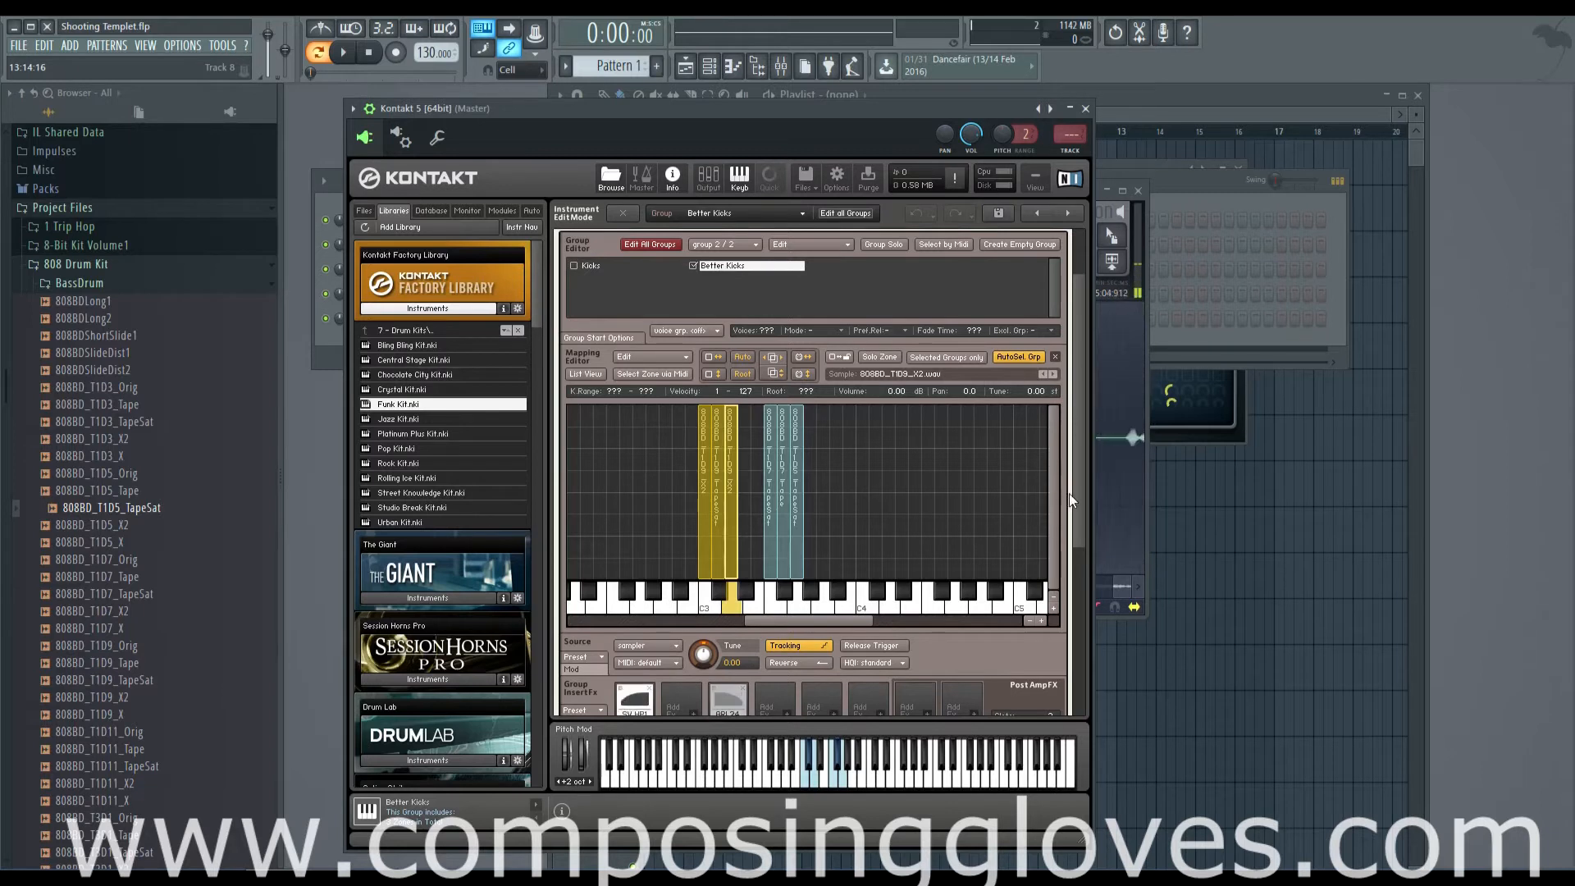
{"action": "scroll", "coordinate": [1070, 501], "scroll_direction": "down", "scroll_amount": 2}
{"action": "left_click", "coordinate": [728, 629]}
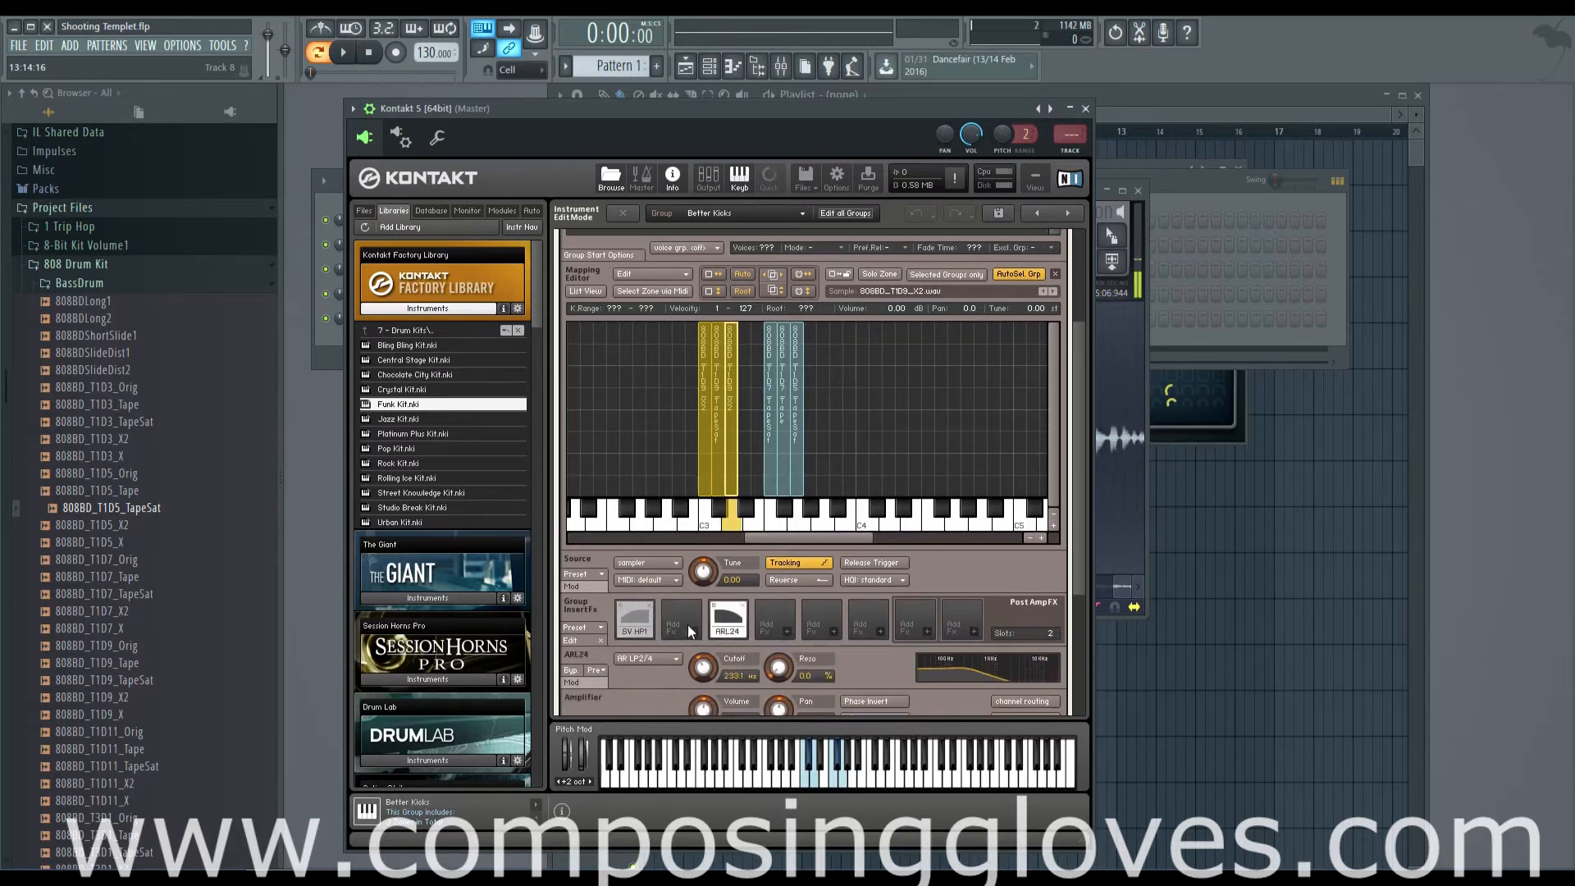
{"action": "left_click", "coordinate": [633, 623]}
{"action": "left_click", "coordinate": [730, 615]}
{"action": "left_click", "coordinate": [625, 617]}
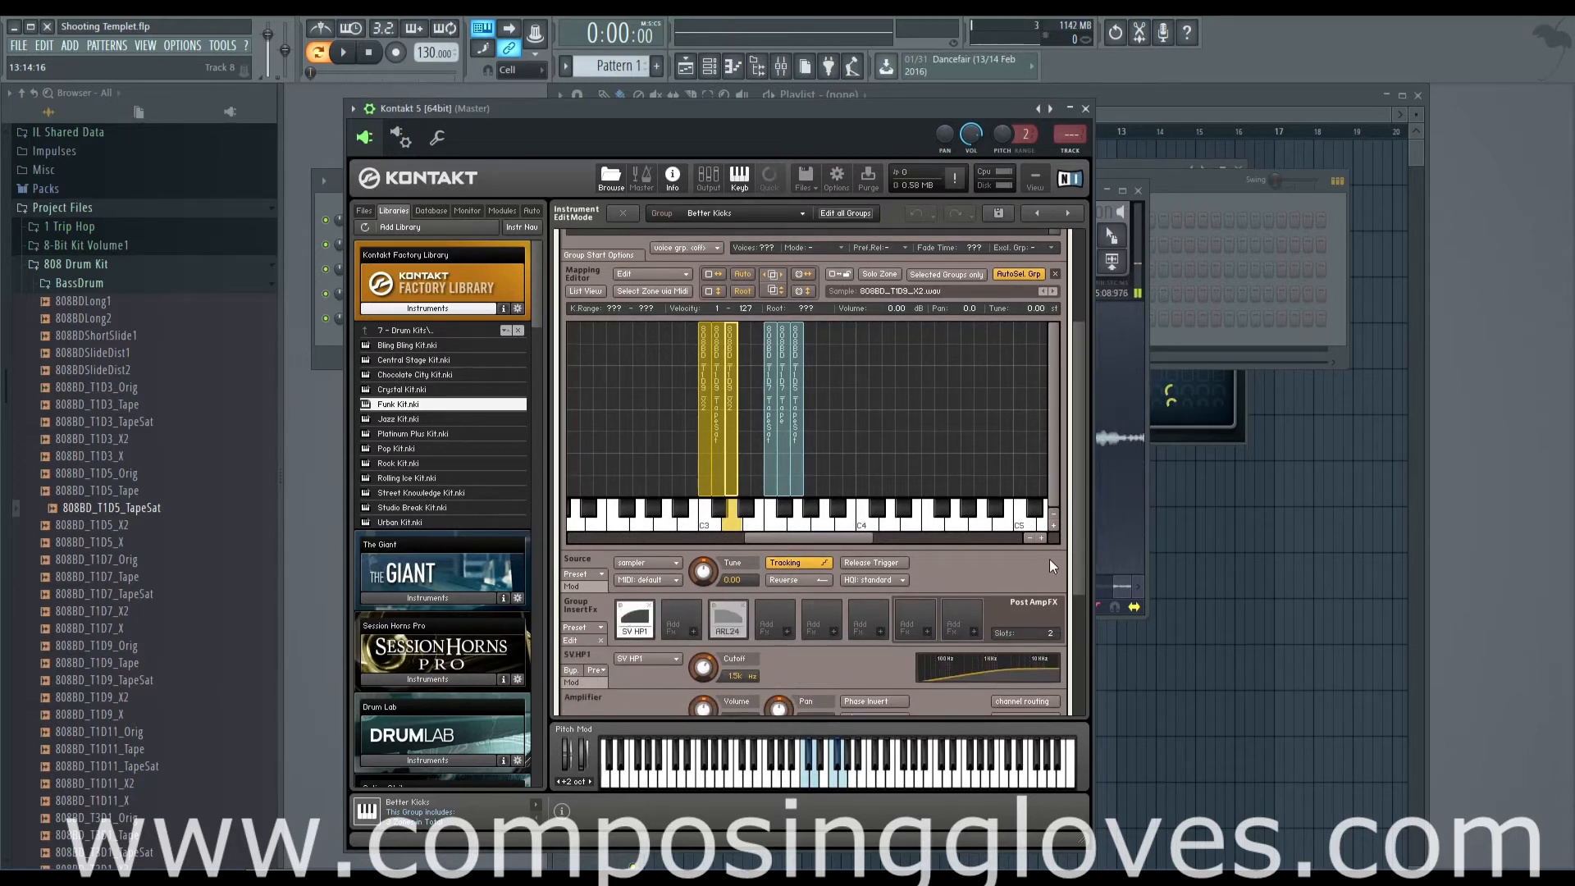
{"action": "scroll", "coordinate": [1055, 358], "scroll_direction": "up", "scroll_amount": 4}
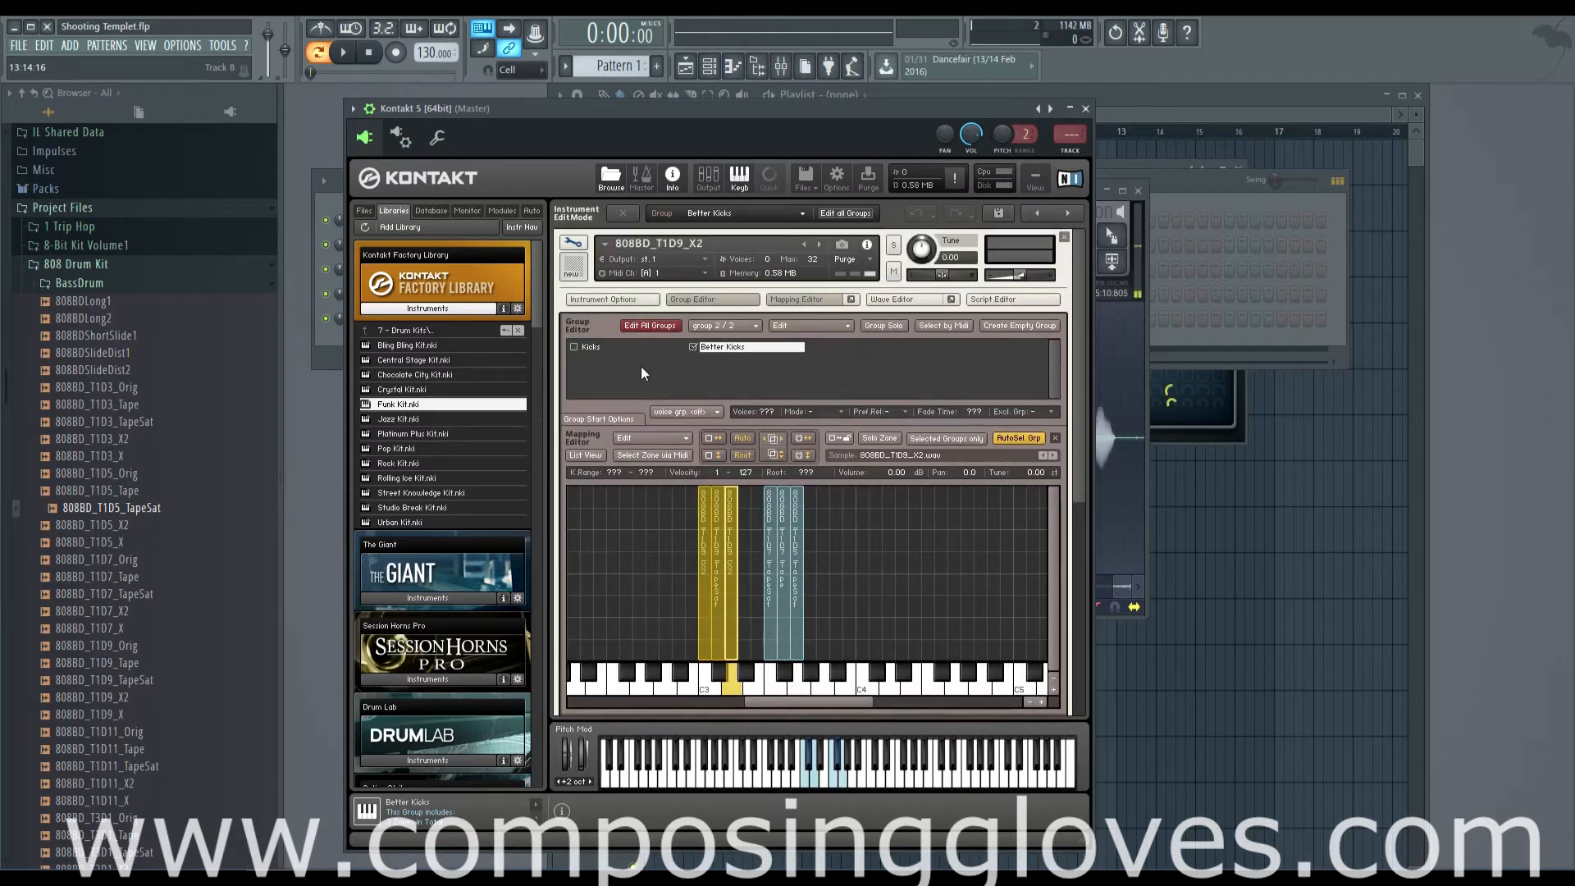
{"action": "left_click", "coordinate": [753, 326]}
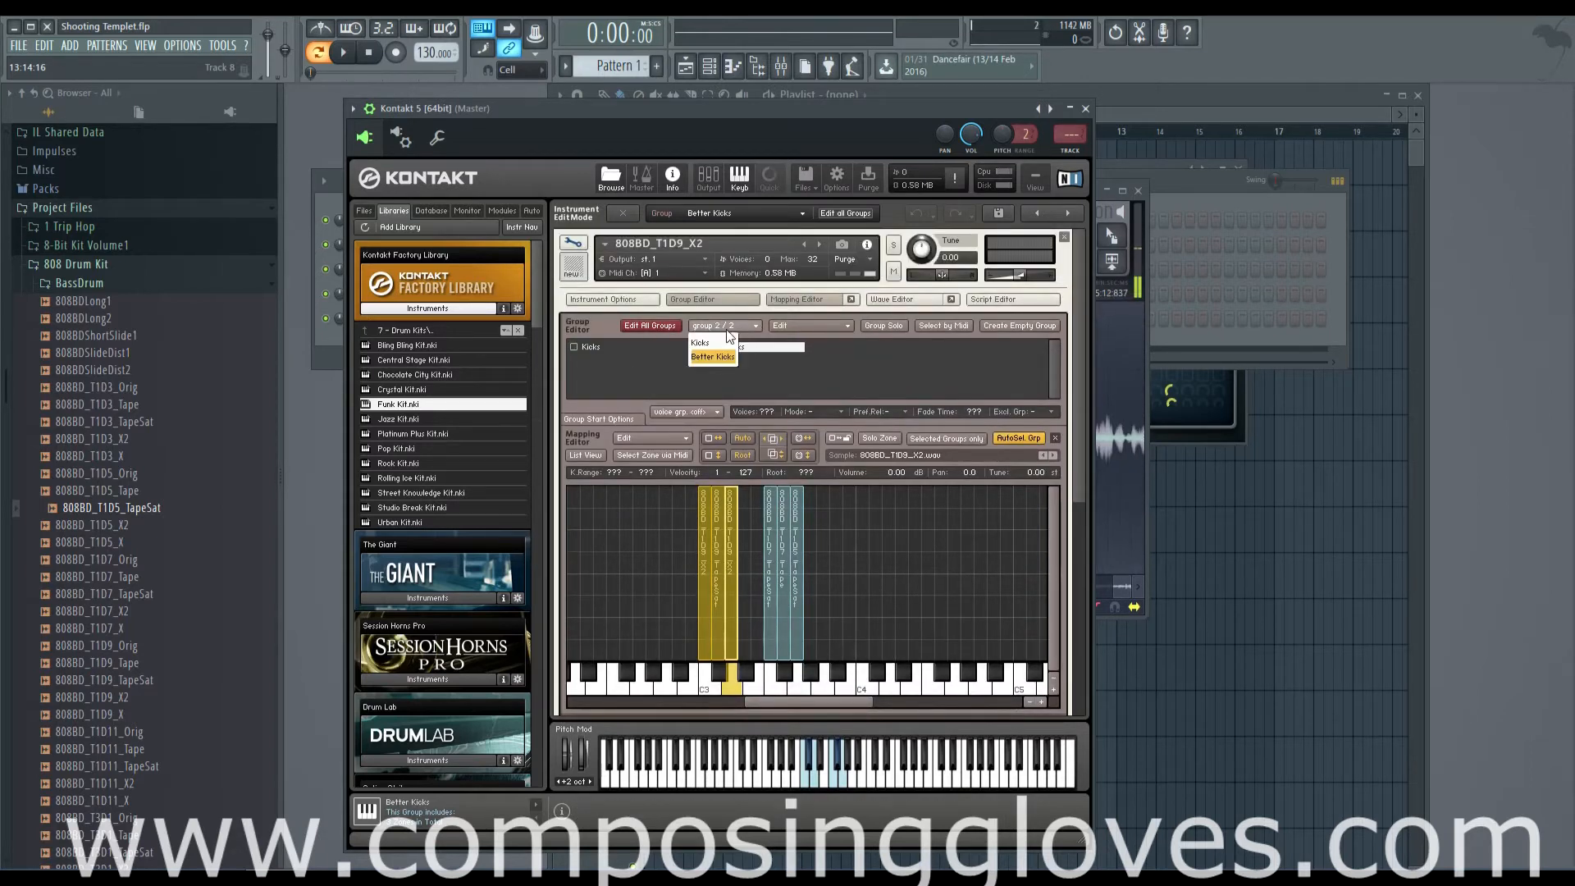
{"action": "left_click", "coordinate": [721, 356]}
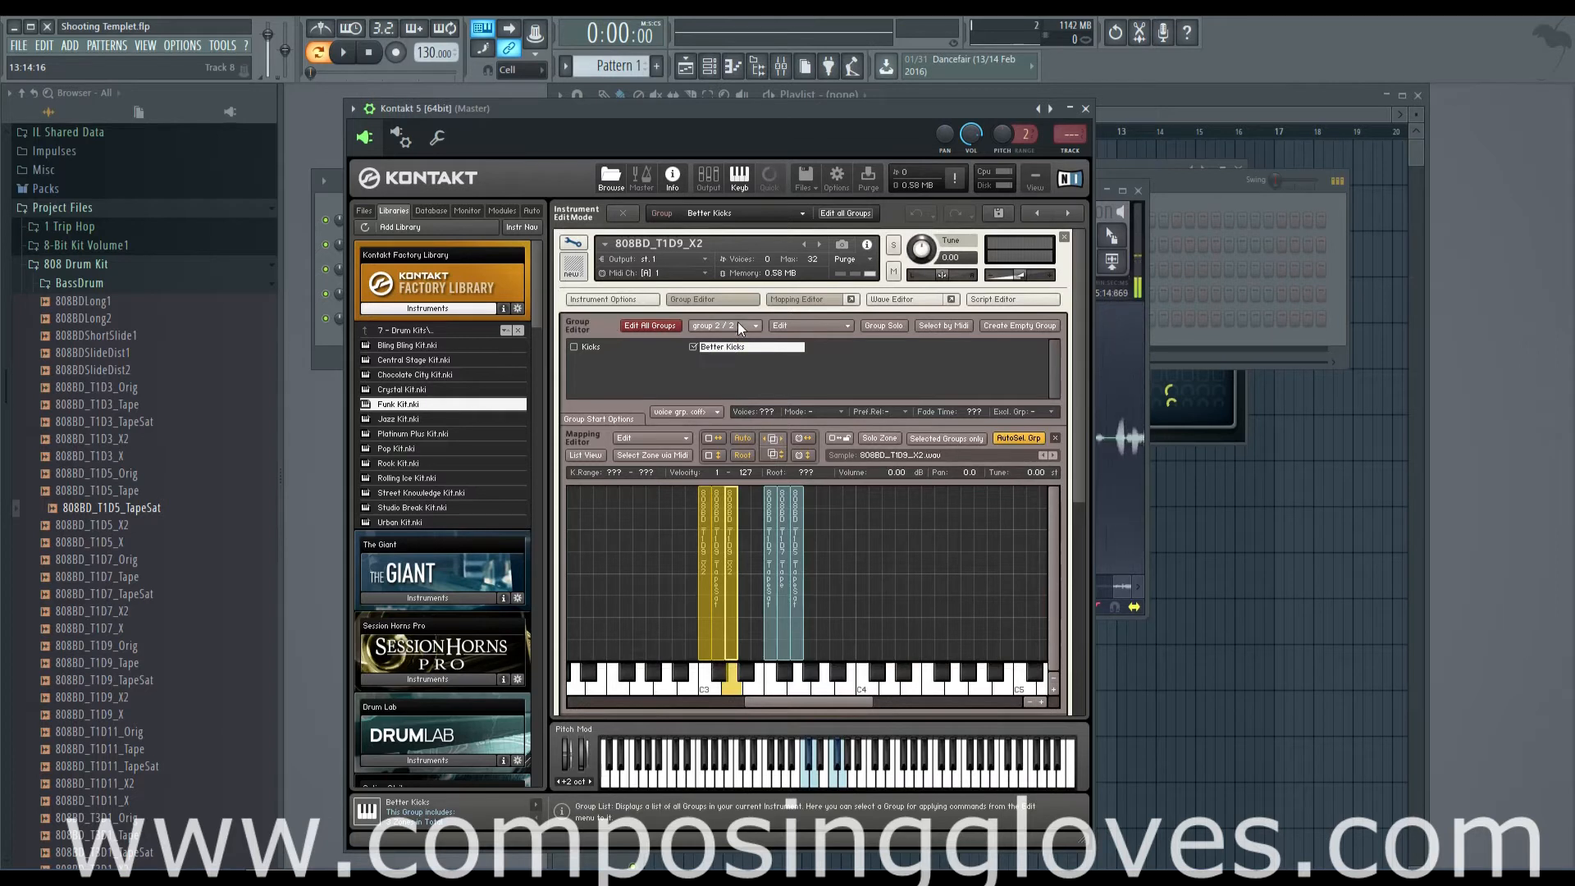
{"action": "left_click", "coordinate": [838, 327]}
{"action": "left_click", "coordinate": [838, 325]}
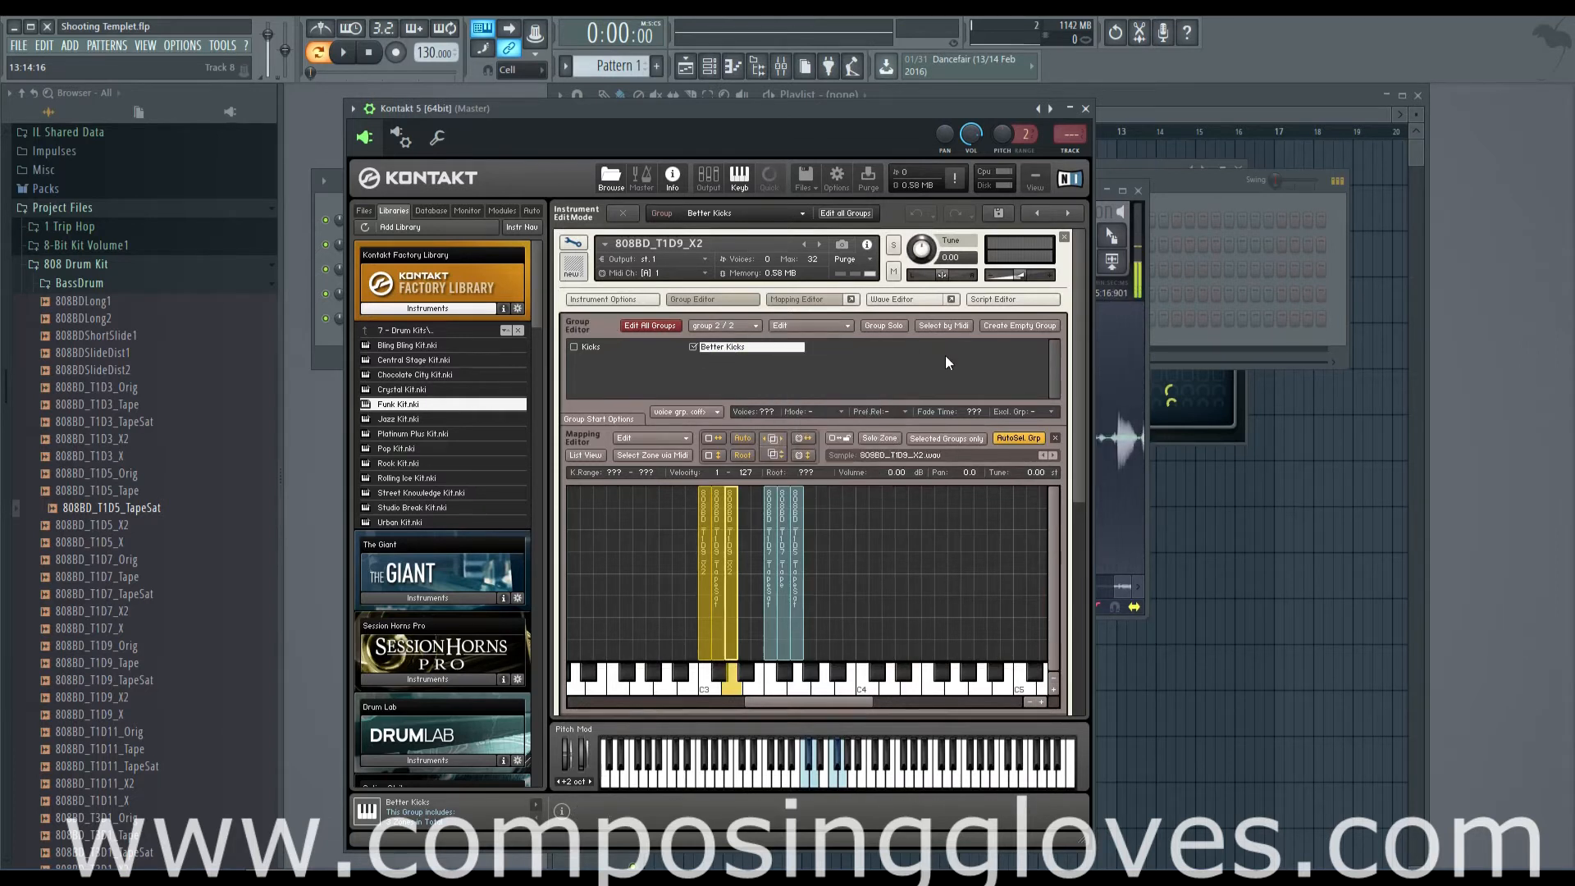
{"action": "right_click", "coordinate": [863, 367]}
{"action": "left_click", "coordinate": [886, 358]}
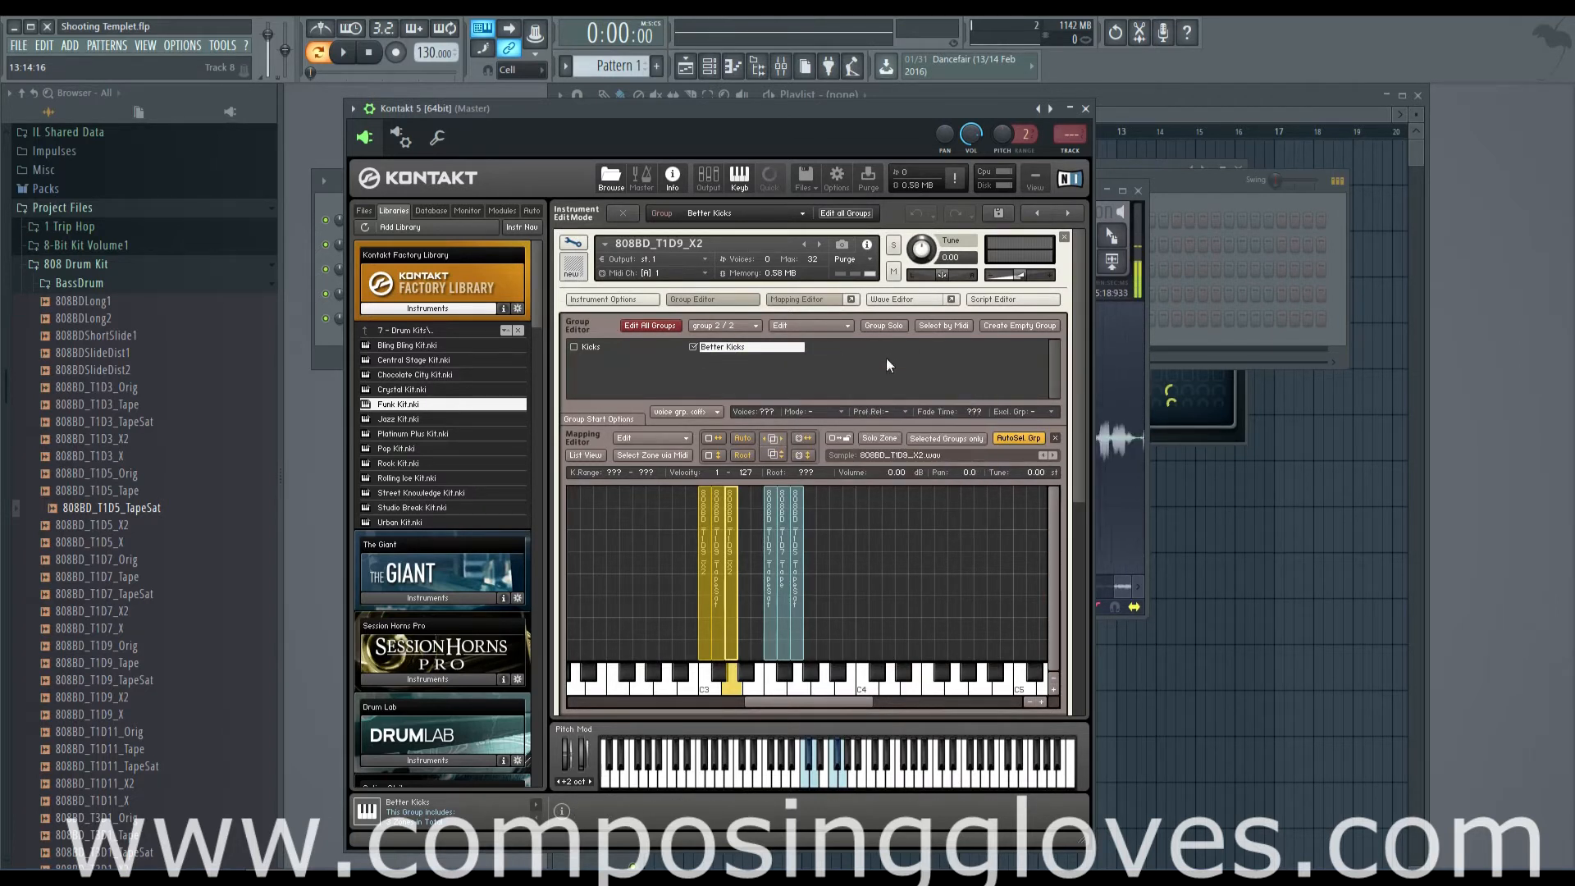
- Create an empty group and name it Stupid
{"action": "left_click", "coordinate": [1015, 327]}
{"action": "left_click", "coordinate": [860, 345]}
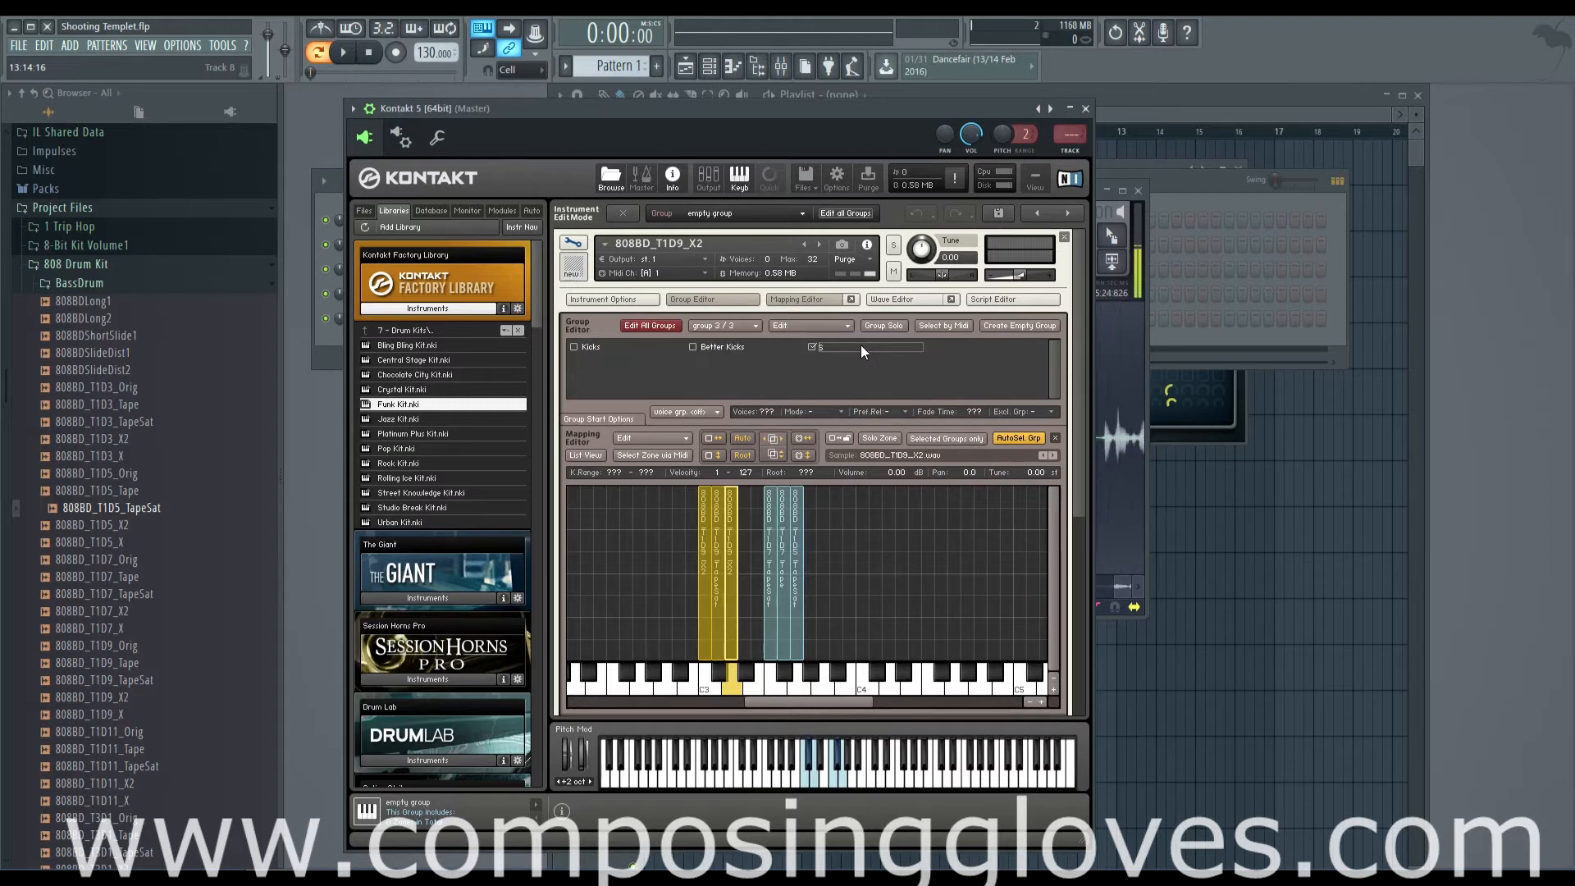
{"action": "type", "text": "Stupid"}
{"action": "key", "text": "Return"}
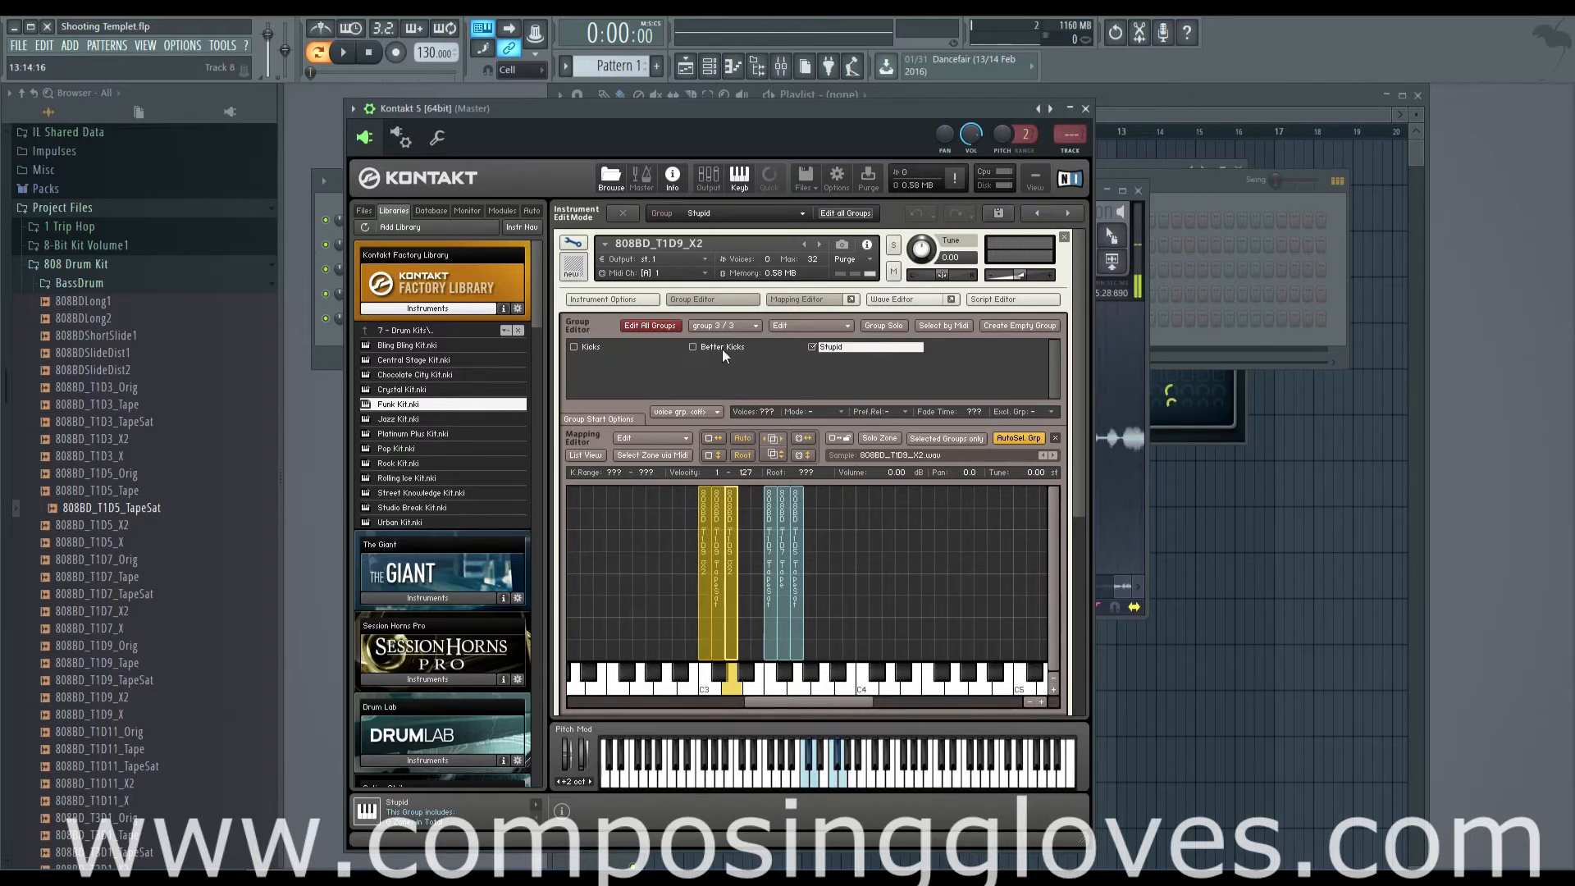
- Select the Better Kicks group and purge the empty groups from the instrument
{"action": "left_click", "coordinate": [746, 348]}
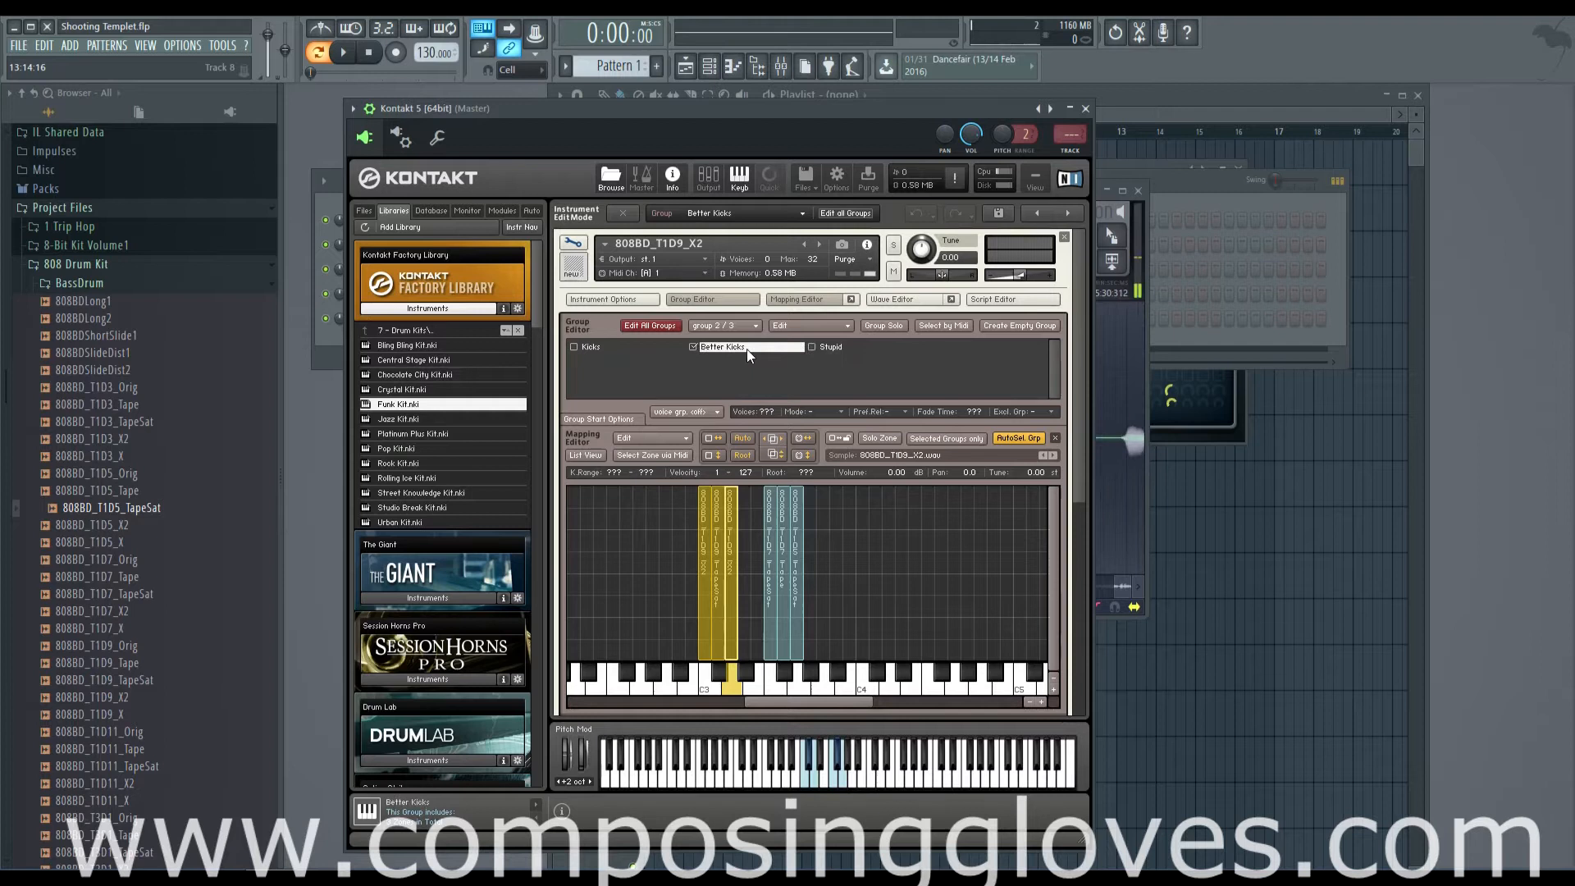
{"action": "left_click", "coordinate": [800, 325]}
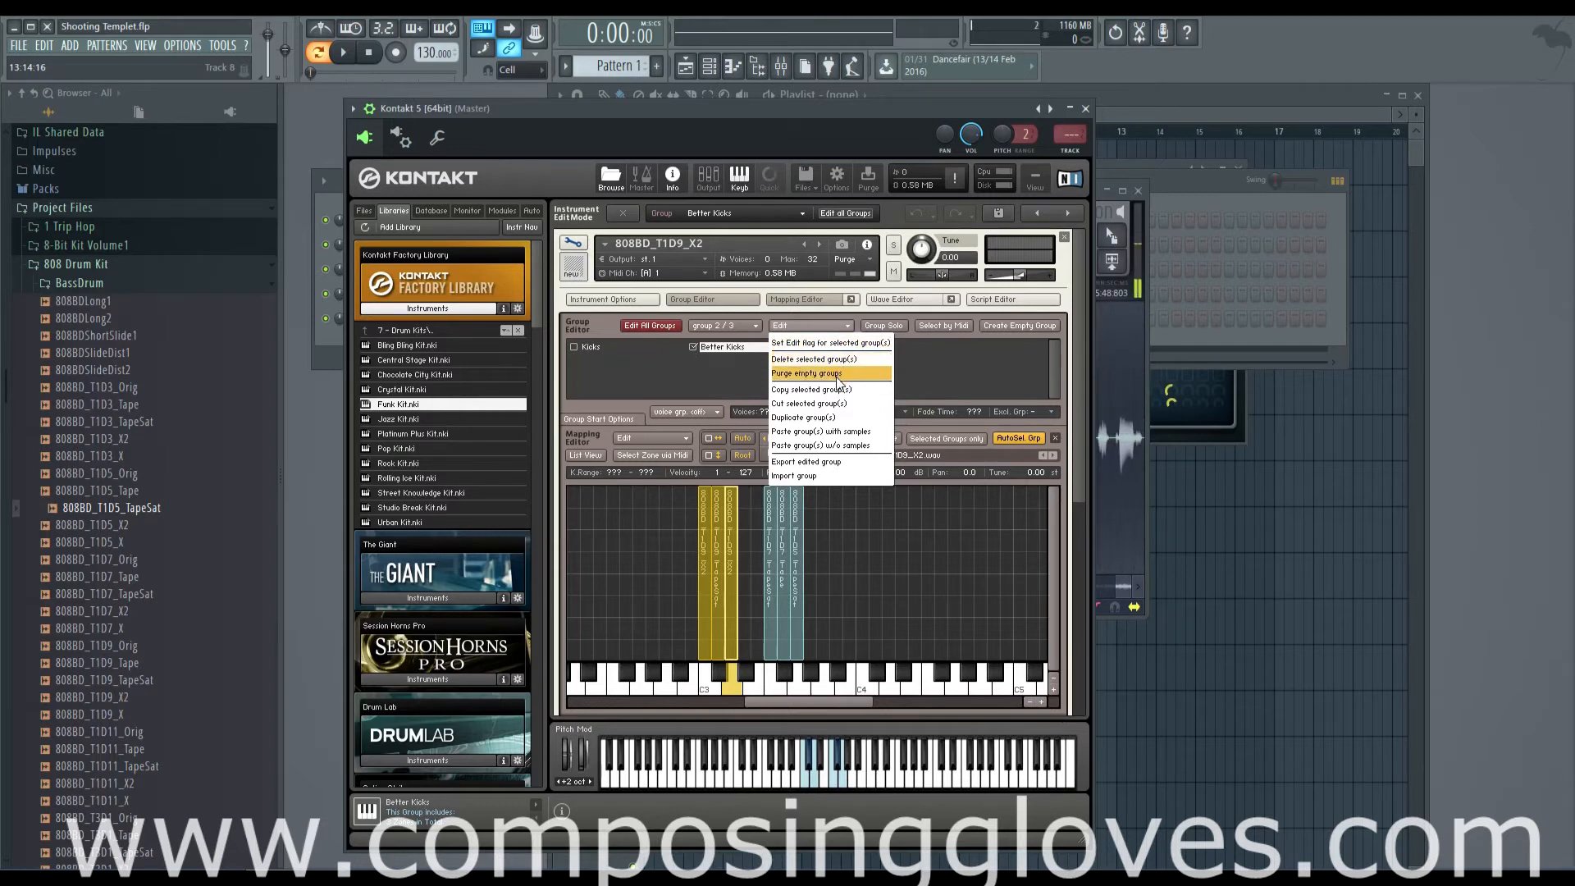
{"action": "left_click", "coordinate": [673, 372]}
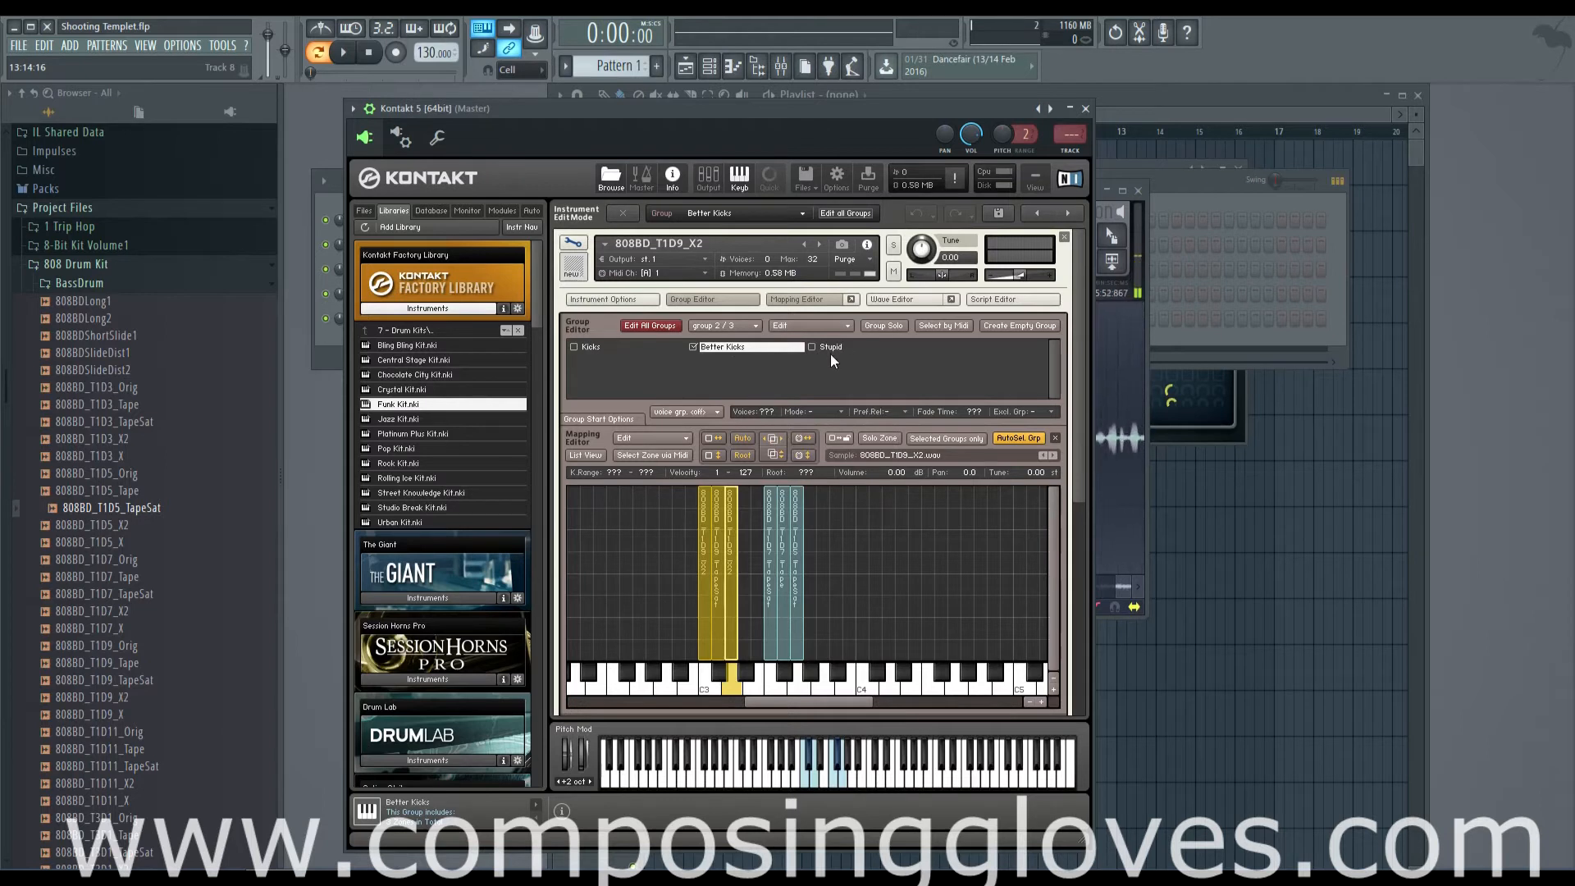
{"action": "right_click", "coordinate": [820, 332]}
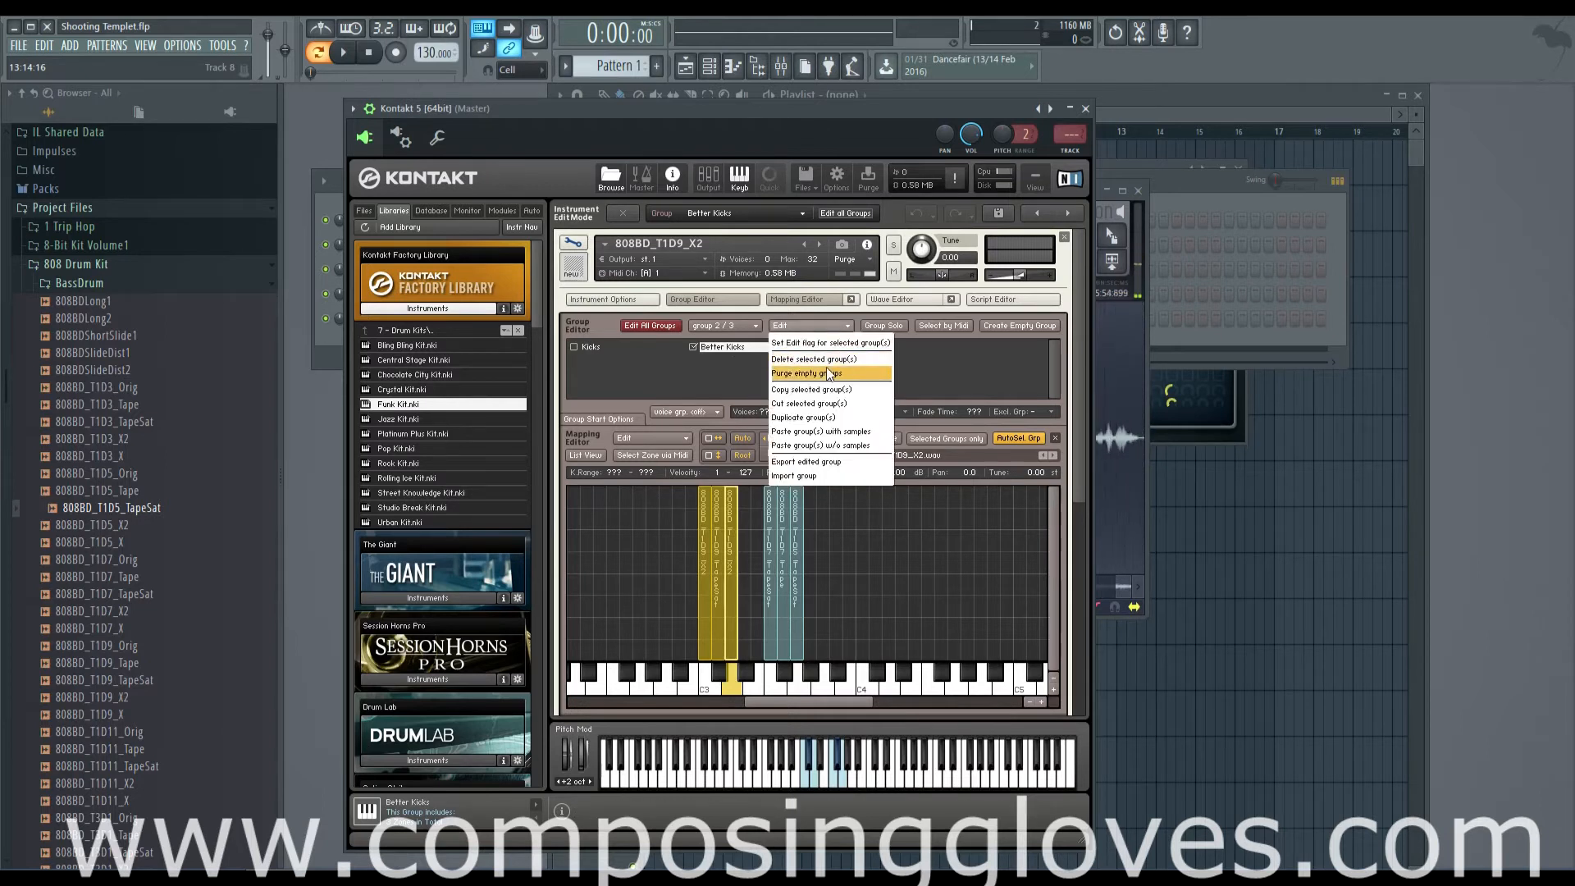
{"action": "left_click", "coordinate": [825, 367]}
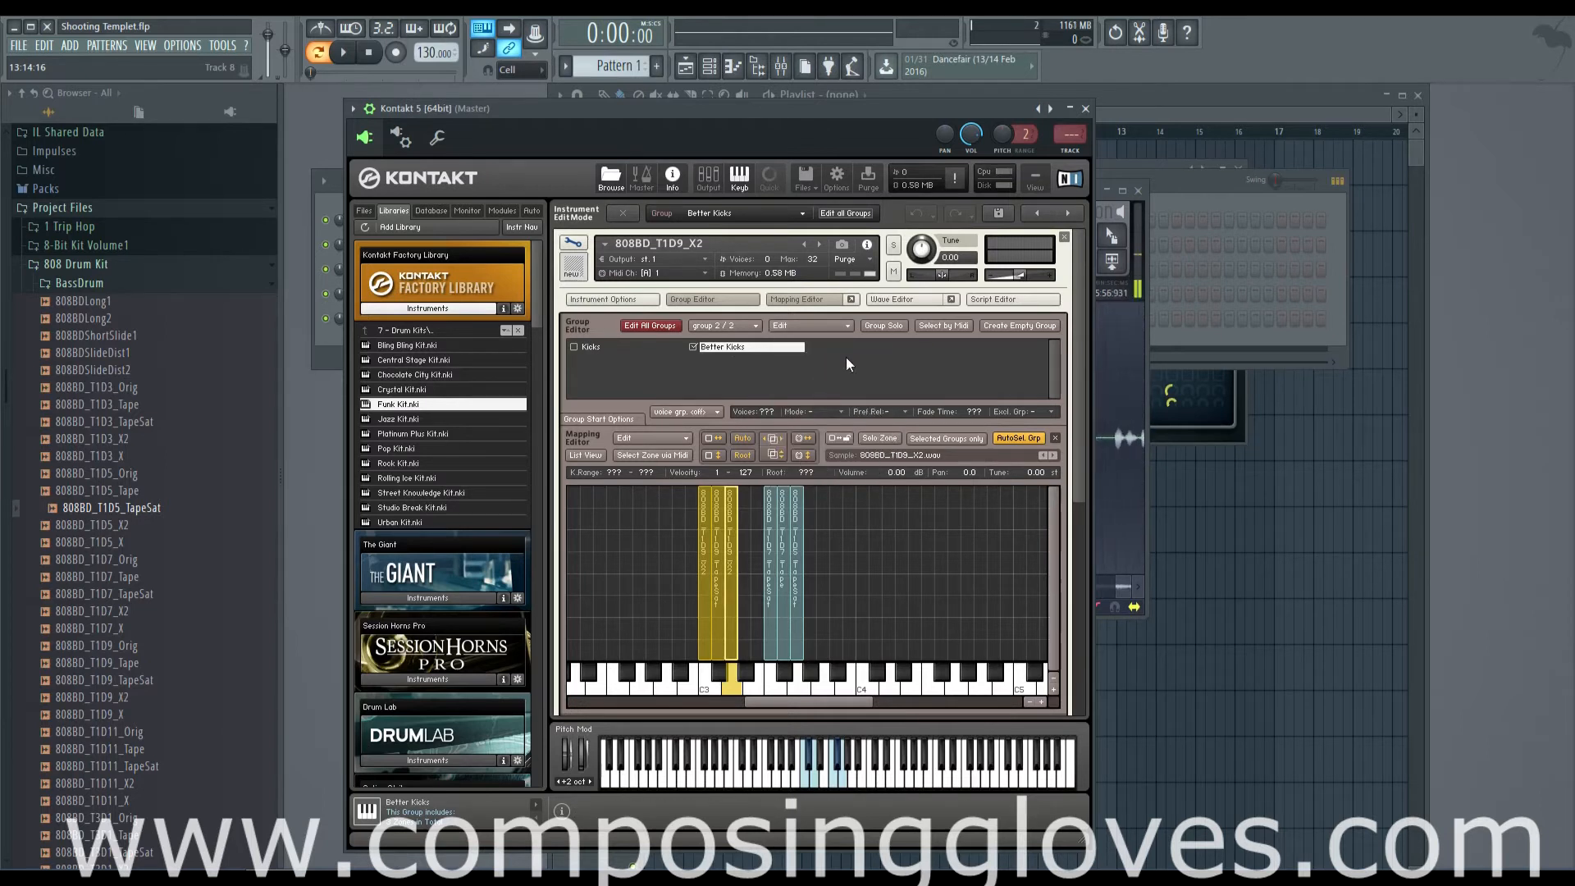
{"action": "left_click", "coordinate": [830, 326]}
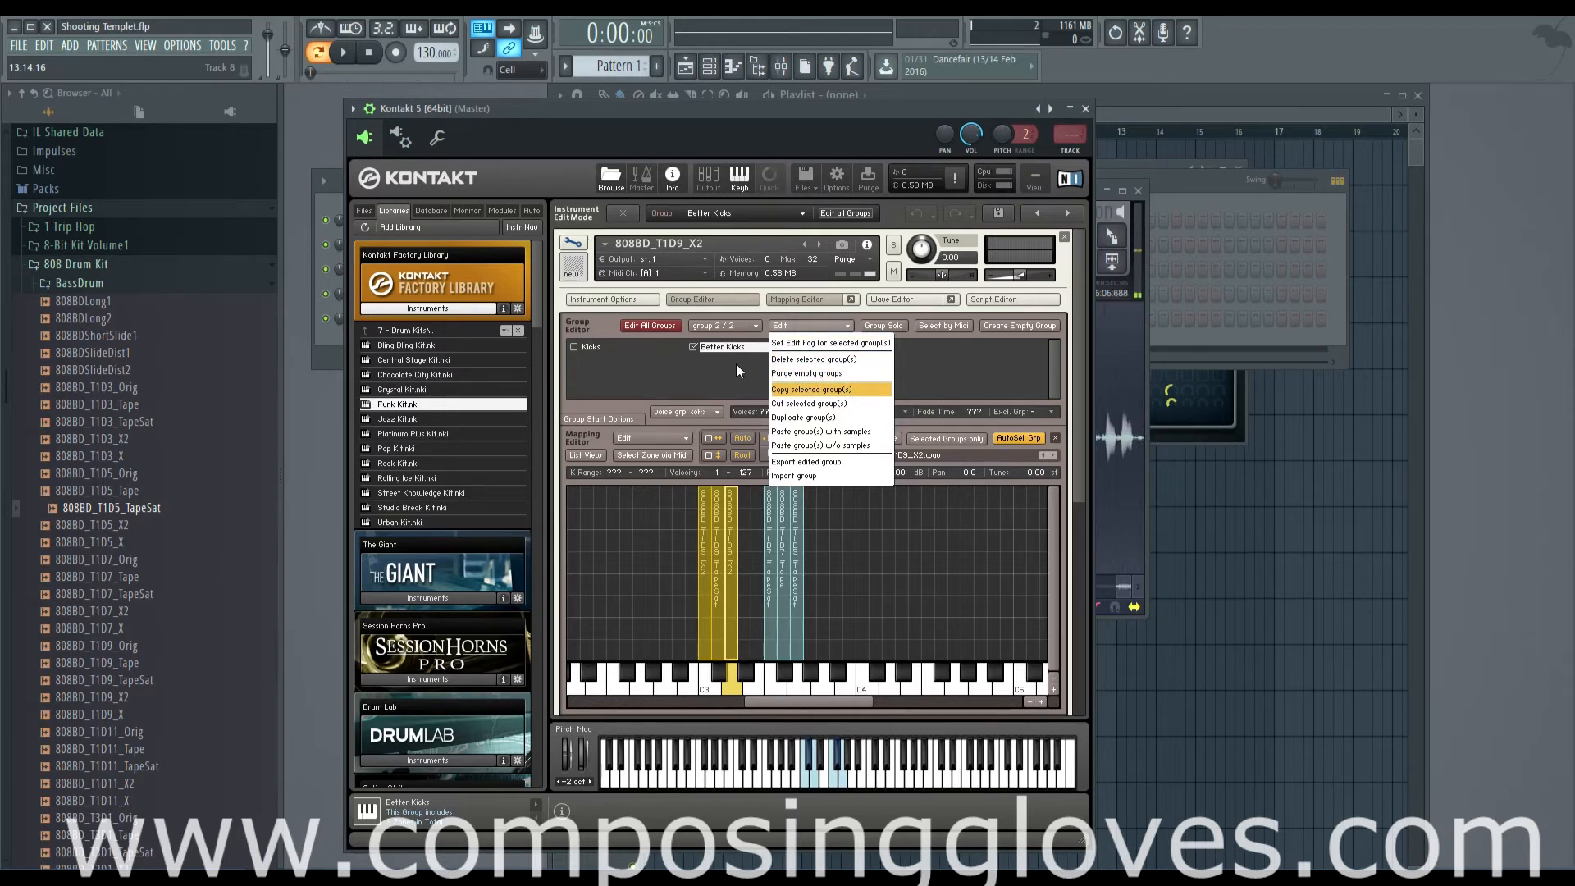
{"action": "left_click", "coordinate": [1082, 451]}
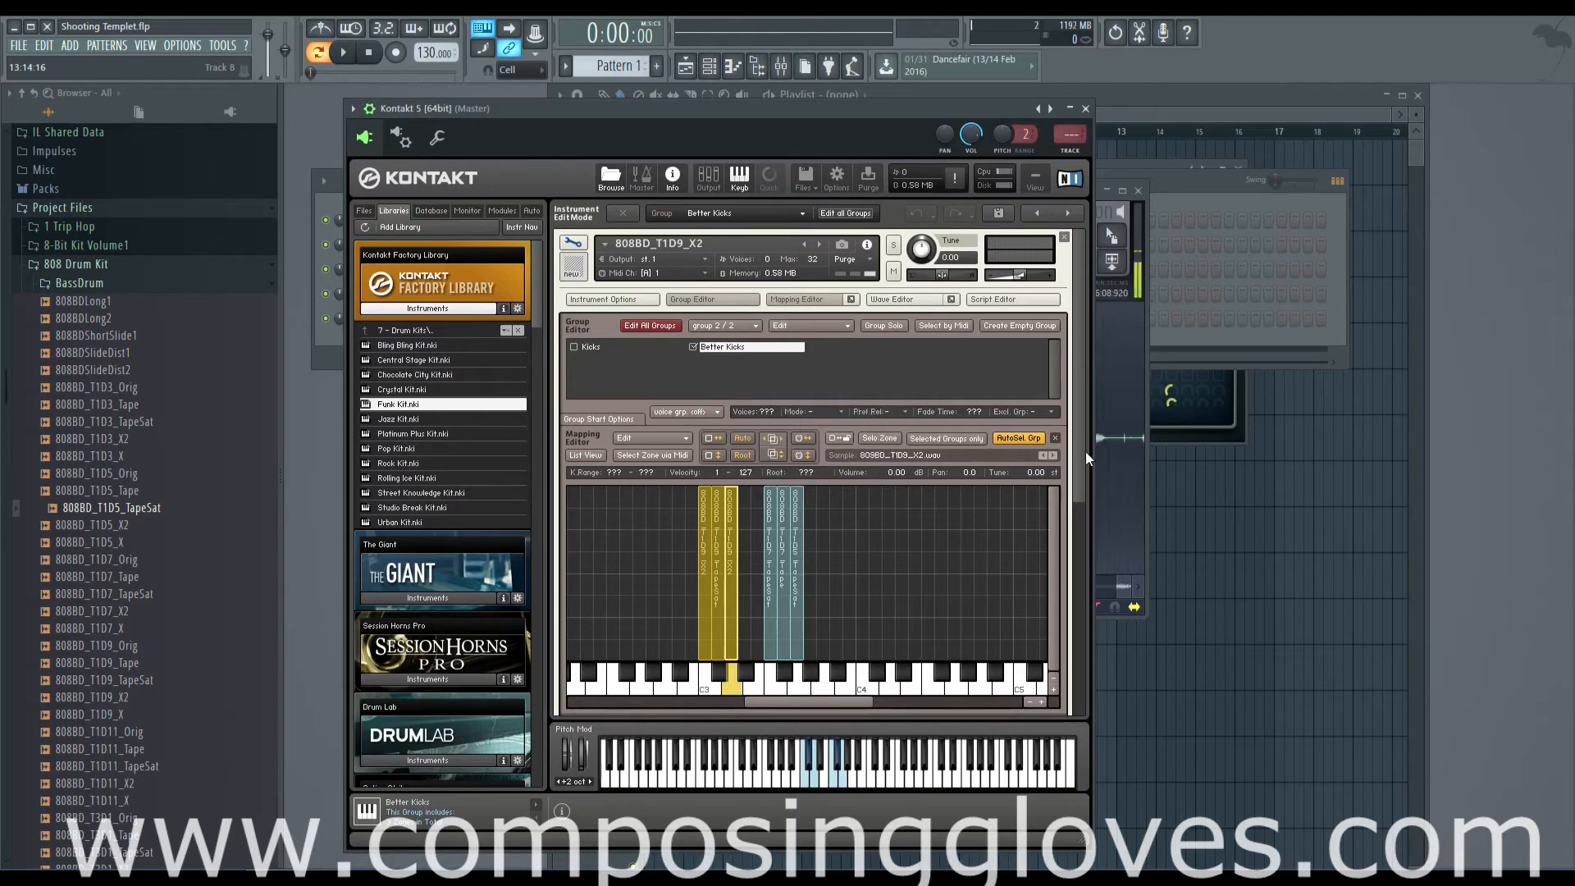
{"action": "left_click_drag", "start_coordinate": [1082, 451], "coordinate": [1042, 447]}
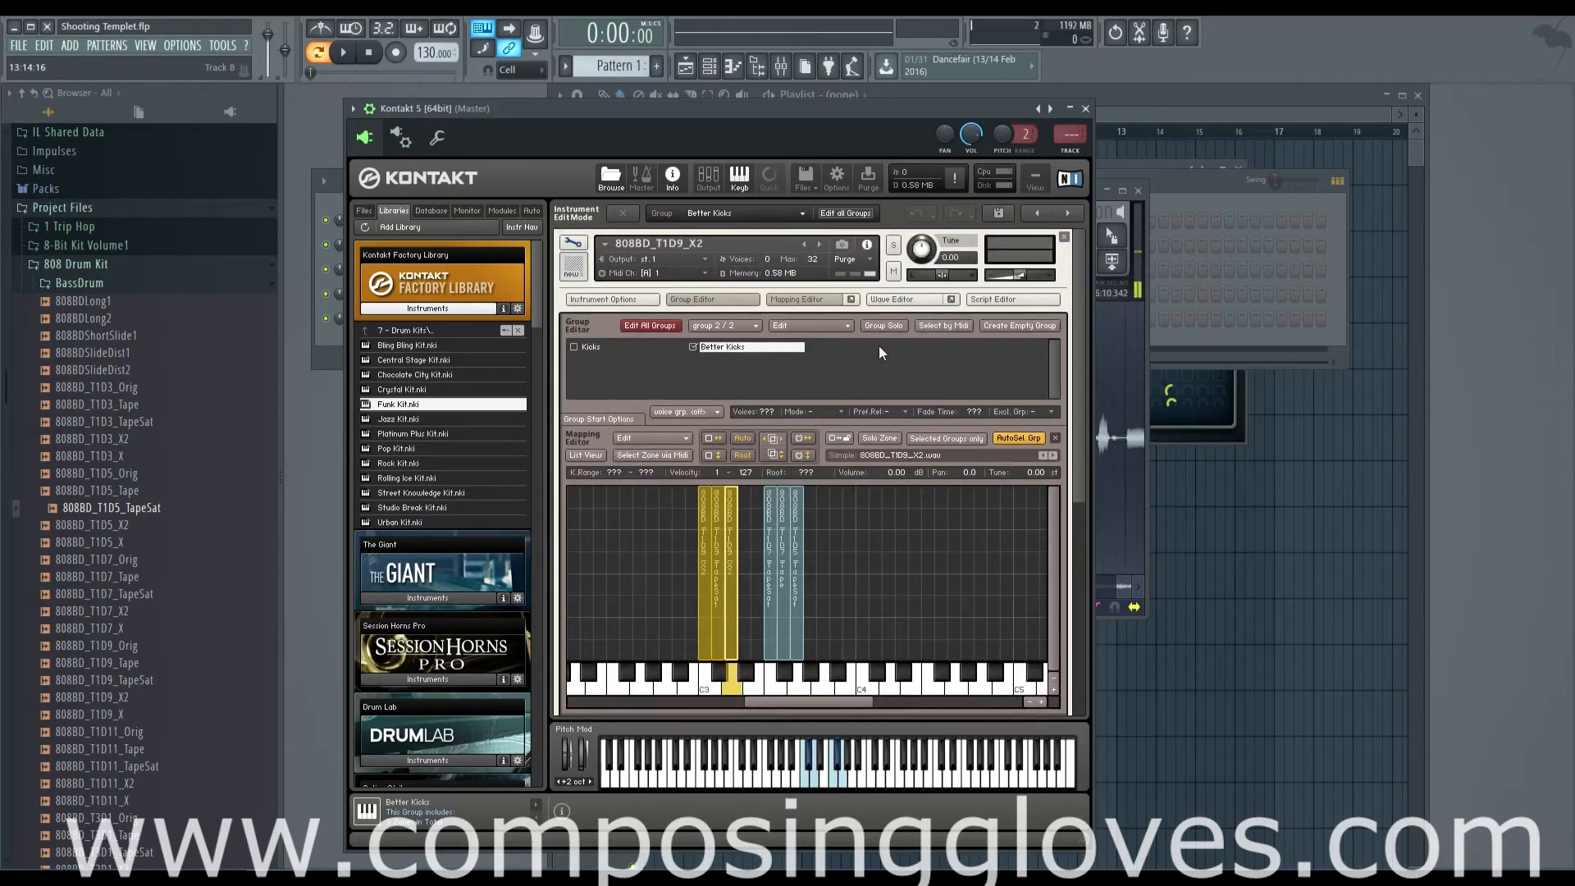
{"action": "left_click", "coordinate": [825, 326]}
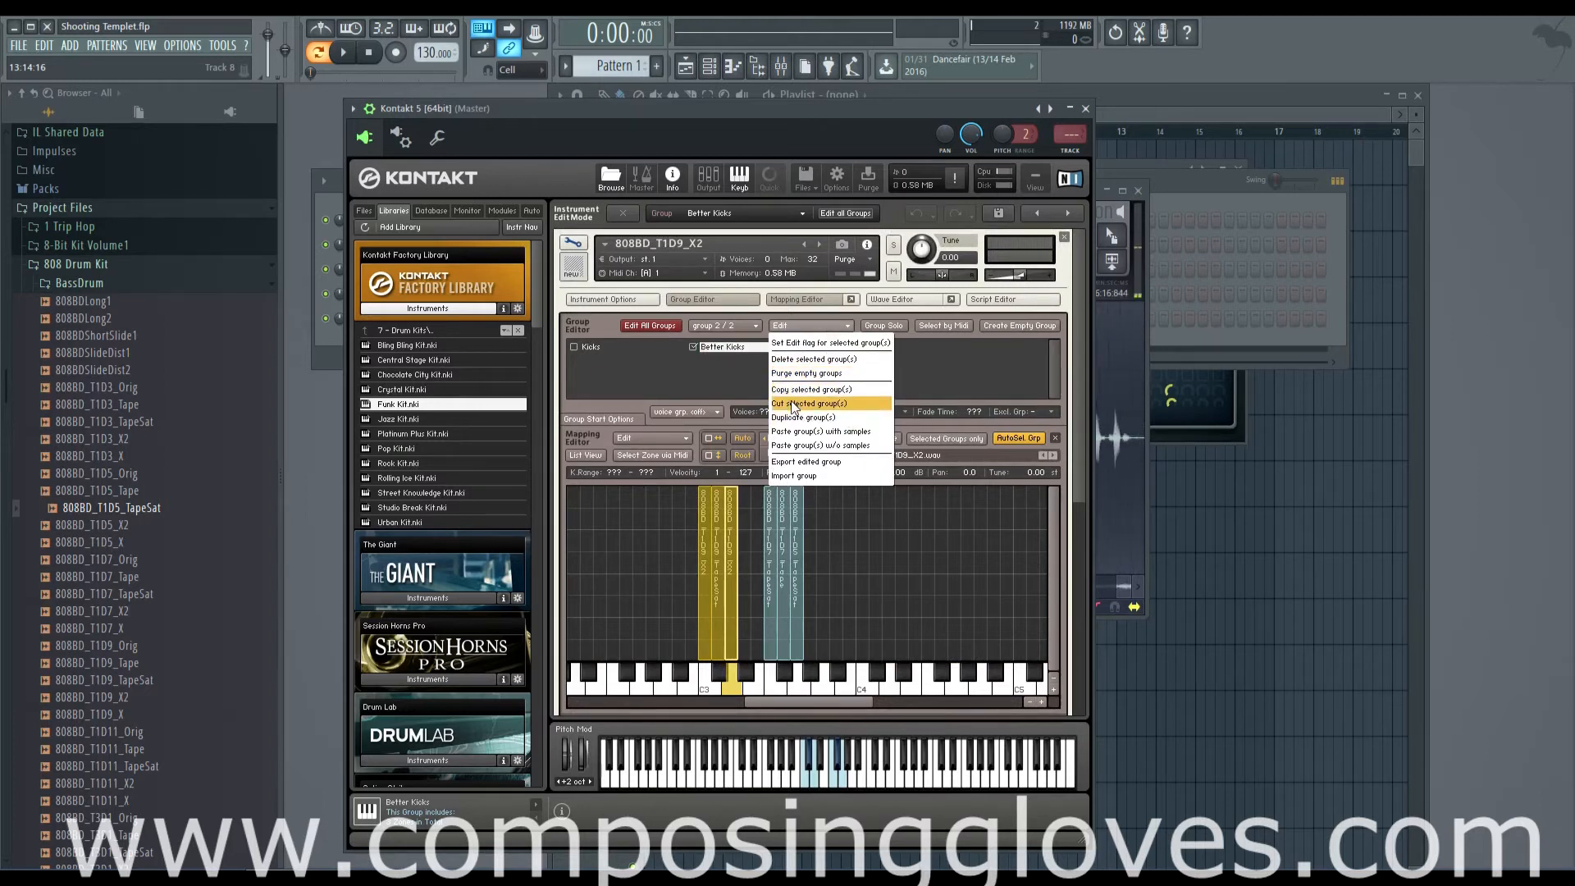
{"action": "left_click", "coordinate": [706, 381]}
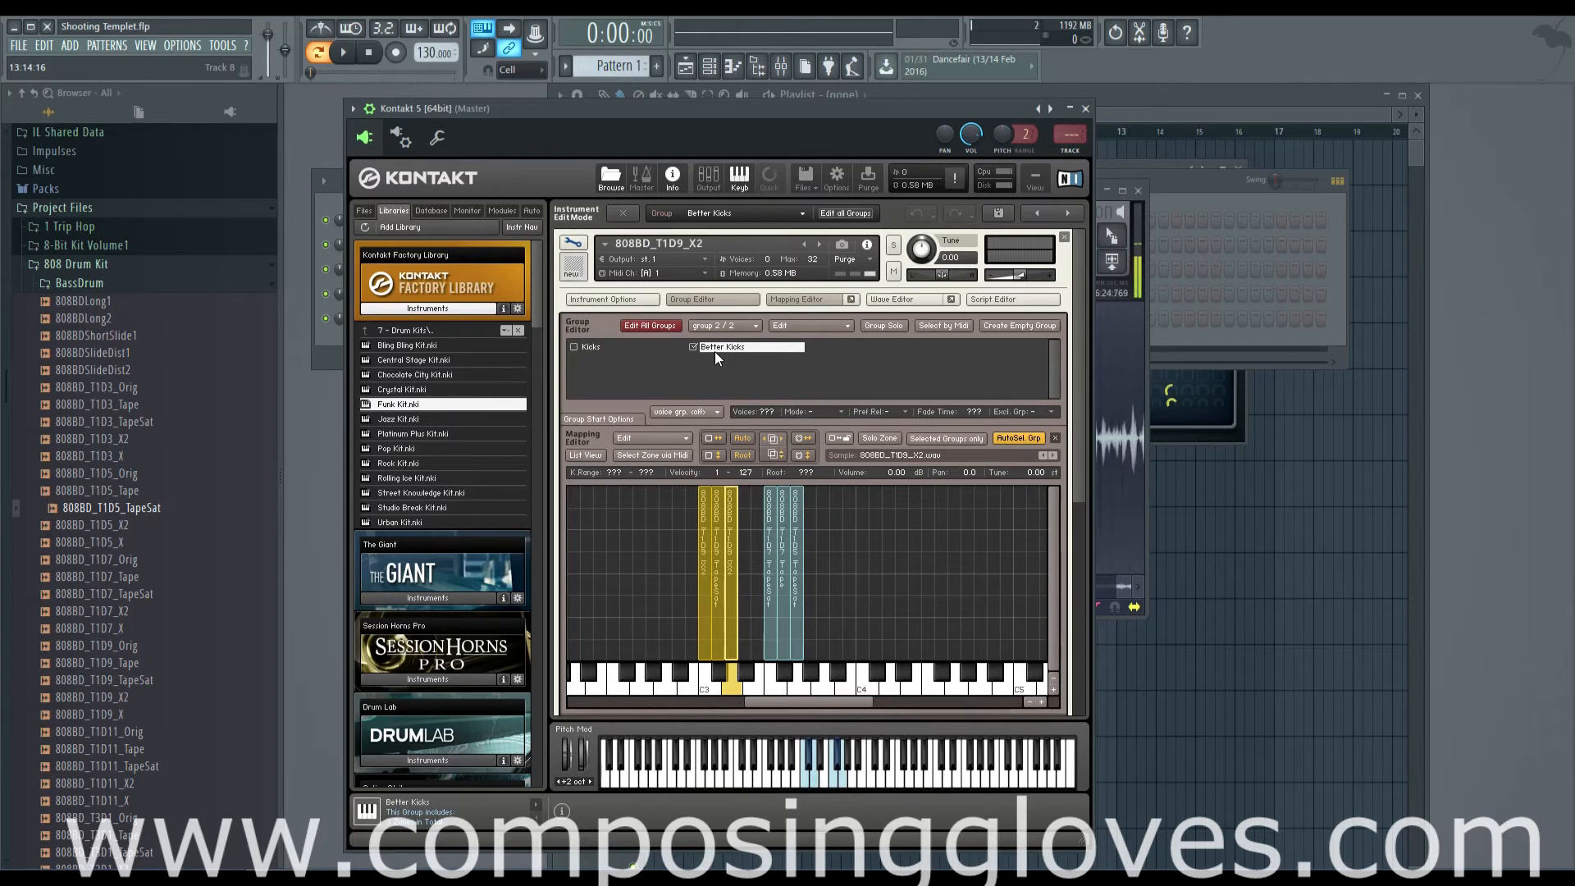
{"action": "left_click", "coordinate": [741, 327]}
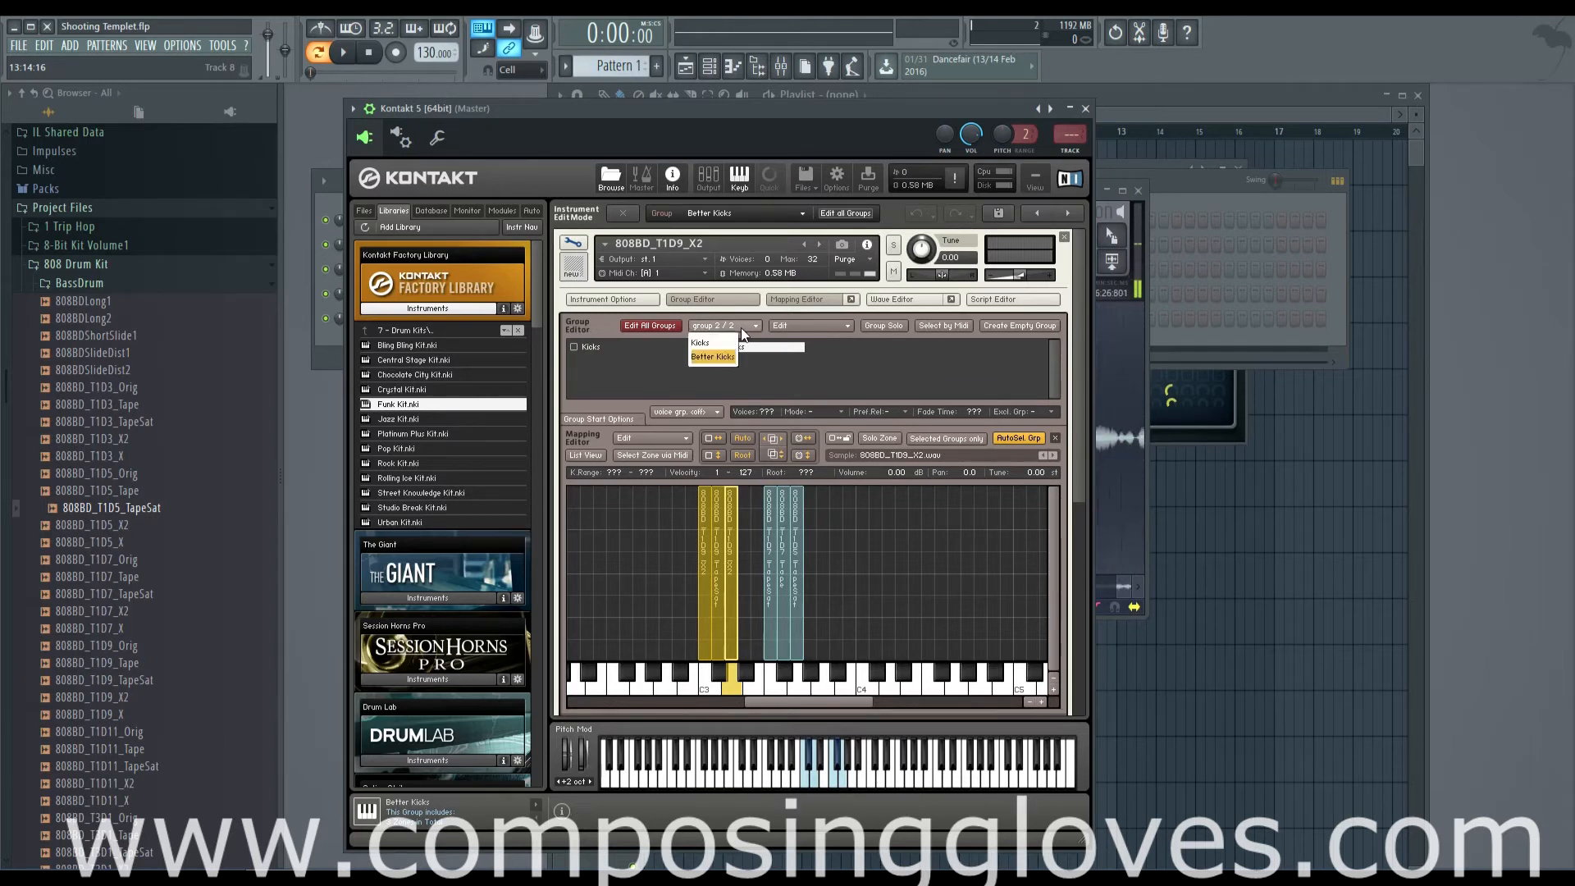
{"action": "left_click", "coordinate": [740, 328]}
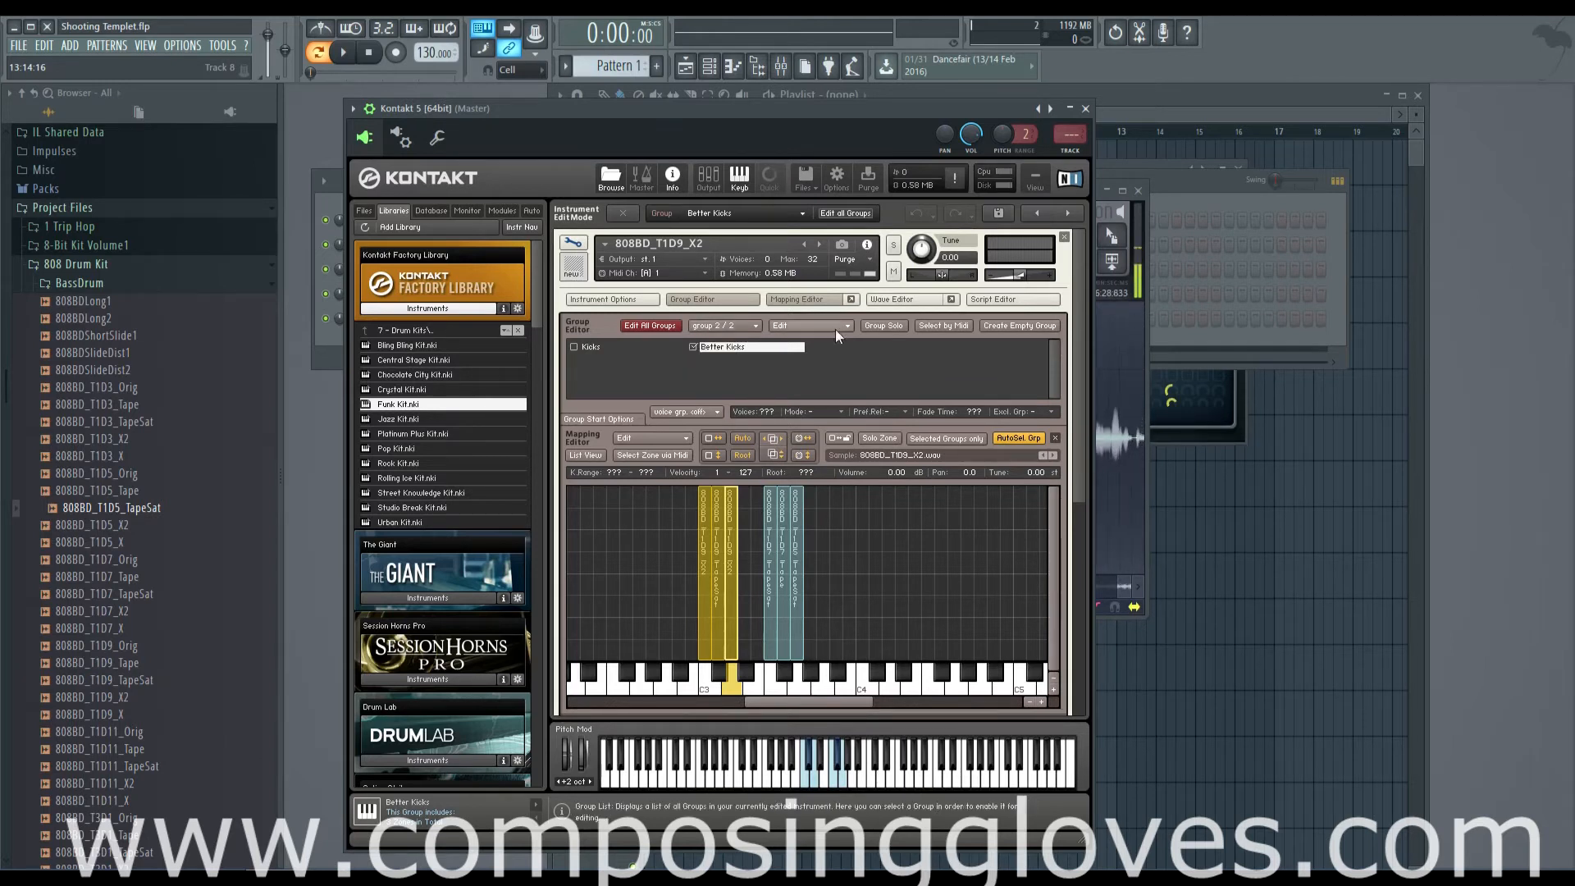
- Duplicate the Better Kicks group and move its three copied zones to C4, C#4 and D4 in the mapping
{"action": "left_click", "coordinate": [836, 328]}
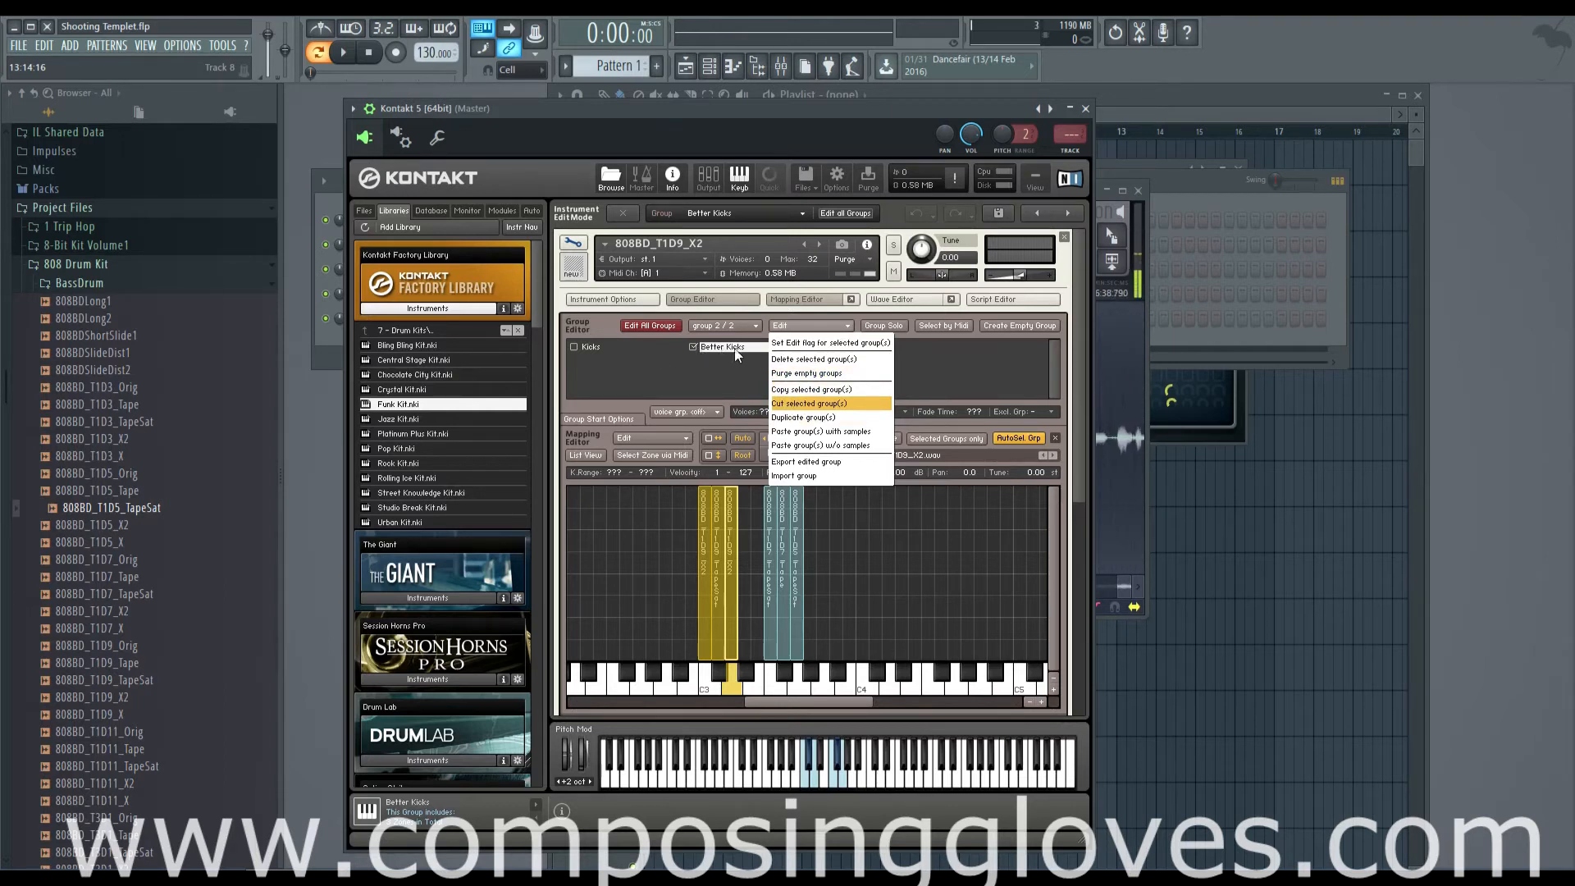
{"action": "left_click", "coordinate": [862, 420]}
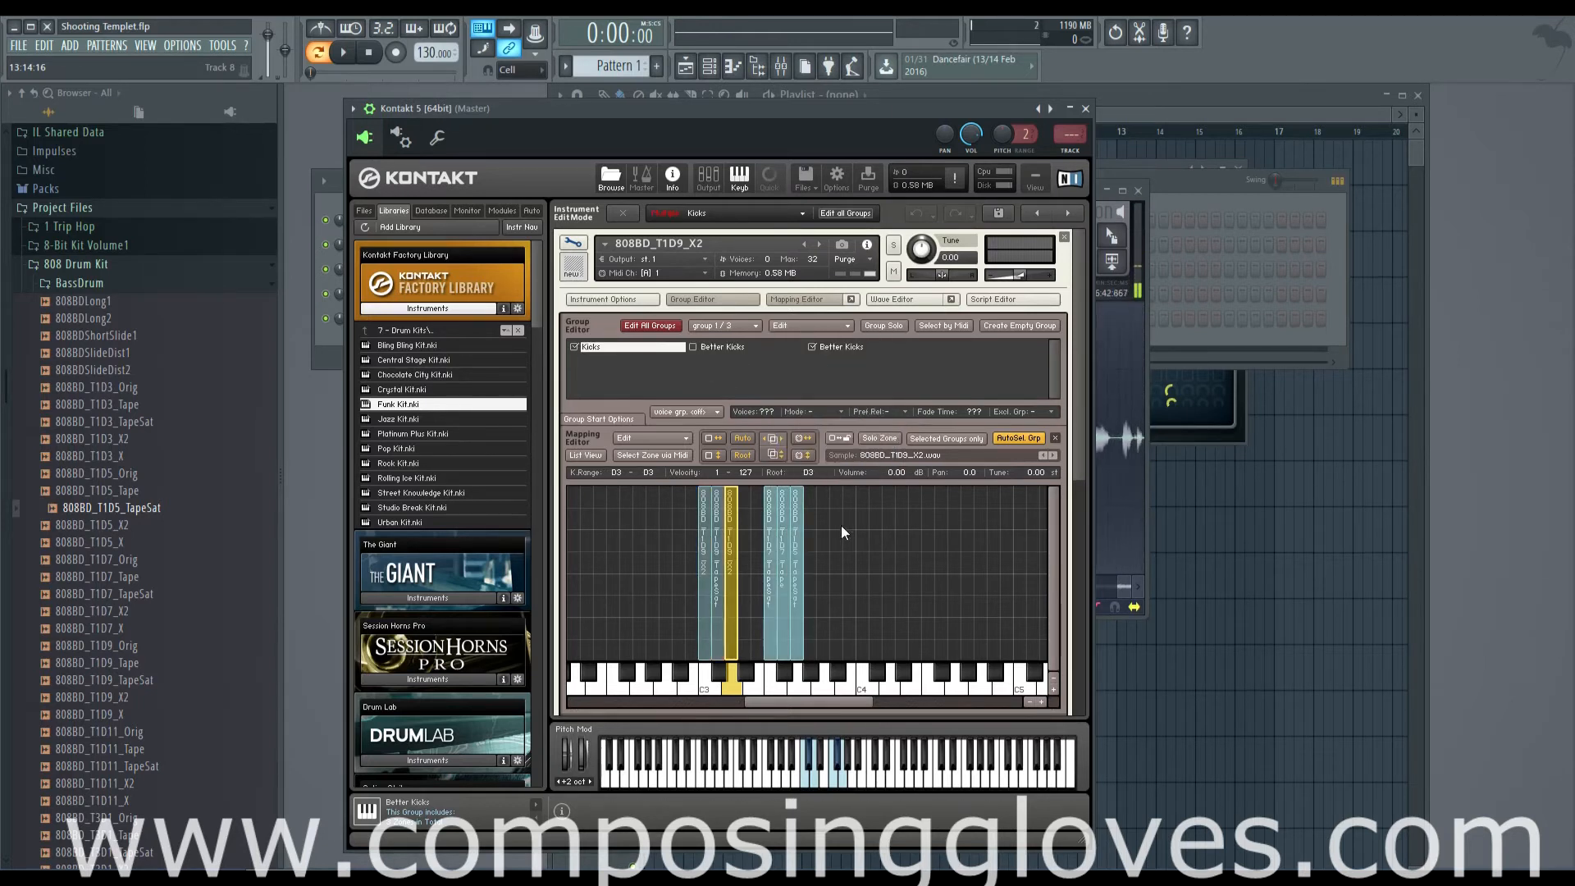
{"action": "left_click_drag", "start_coordinate": [764, 556], "coordinate": [886, 588]}
{"action": "left_click", "coordinate": [839, 579]}
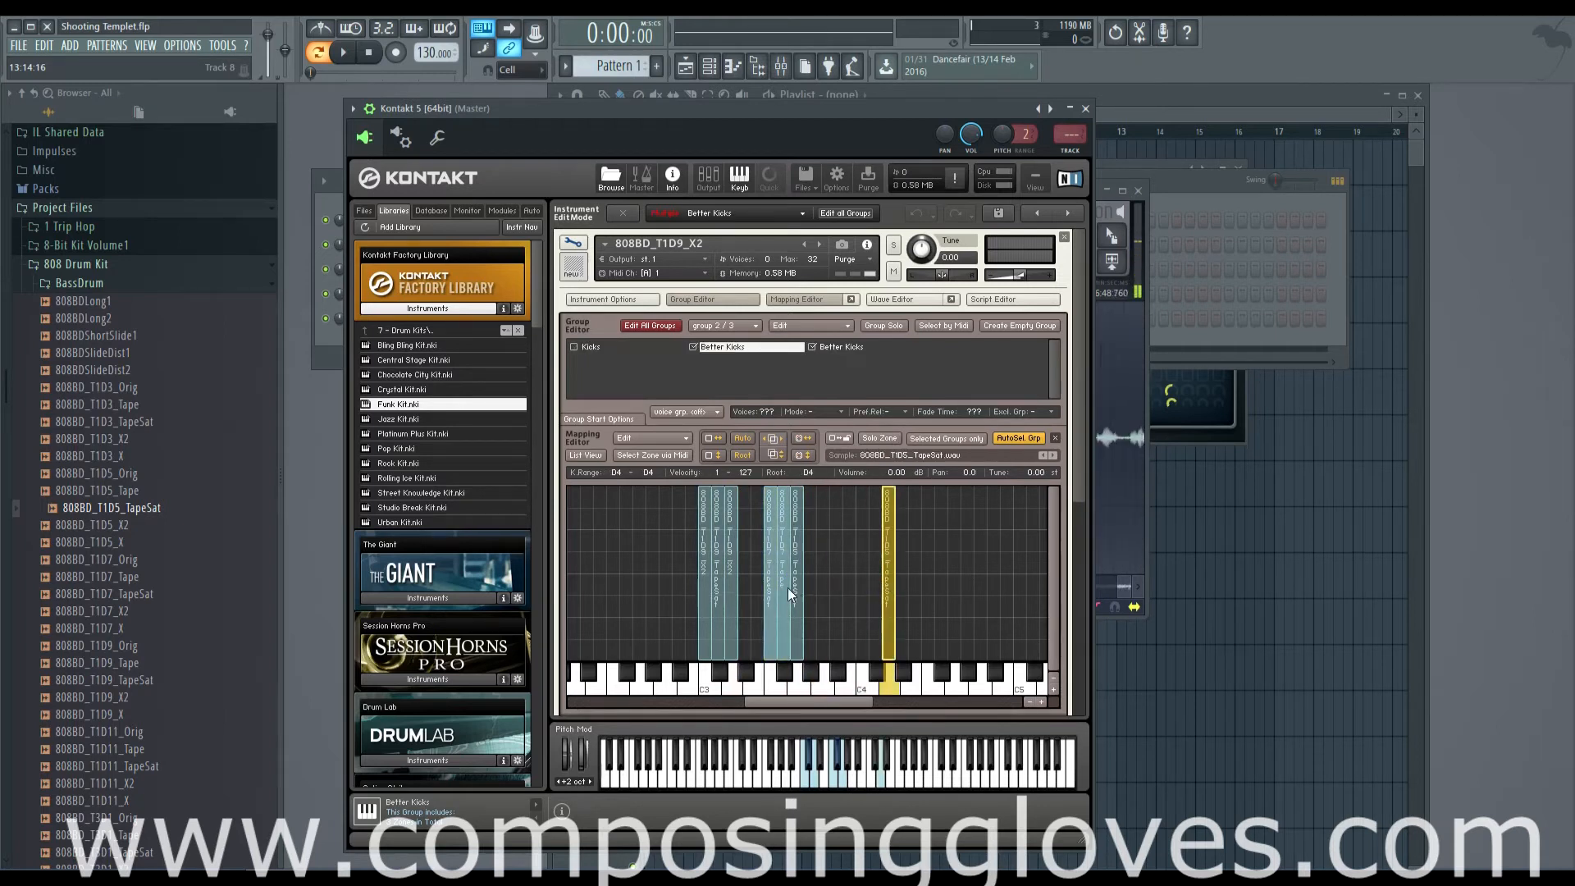
{"action": "left_click_drag", "start_coordinate": [787, 587], "coordinate": [872, 600]}
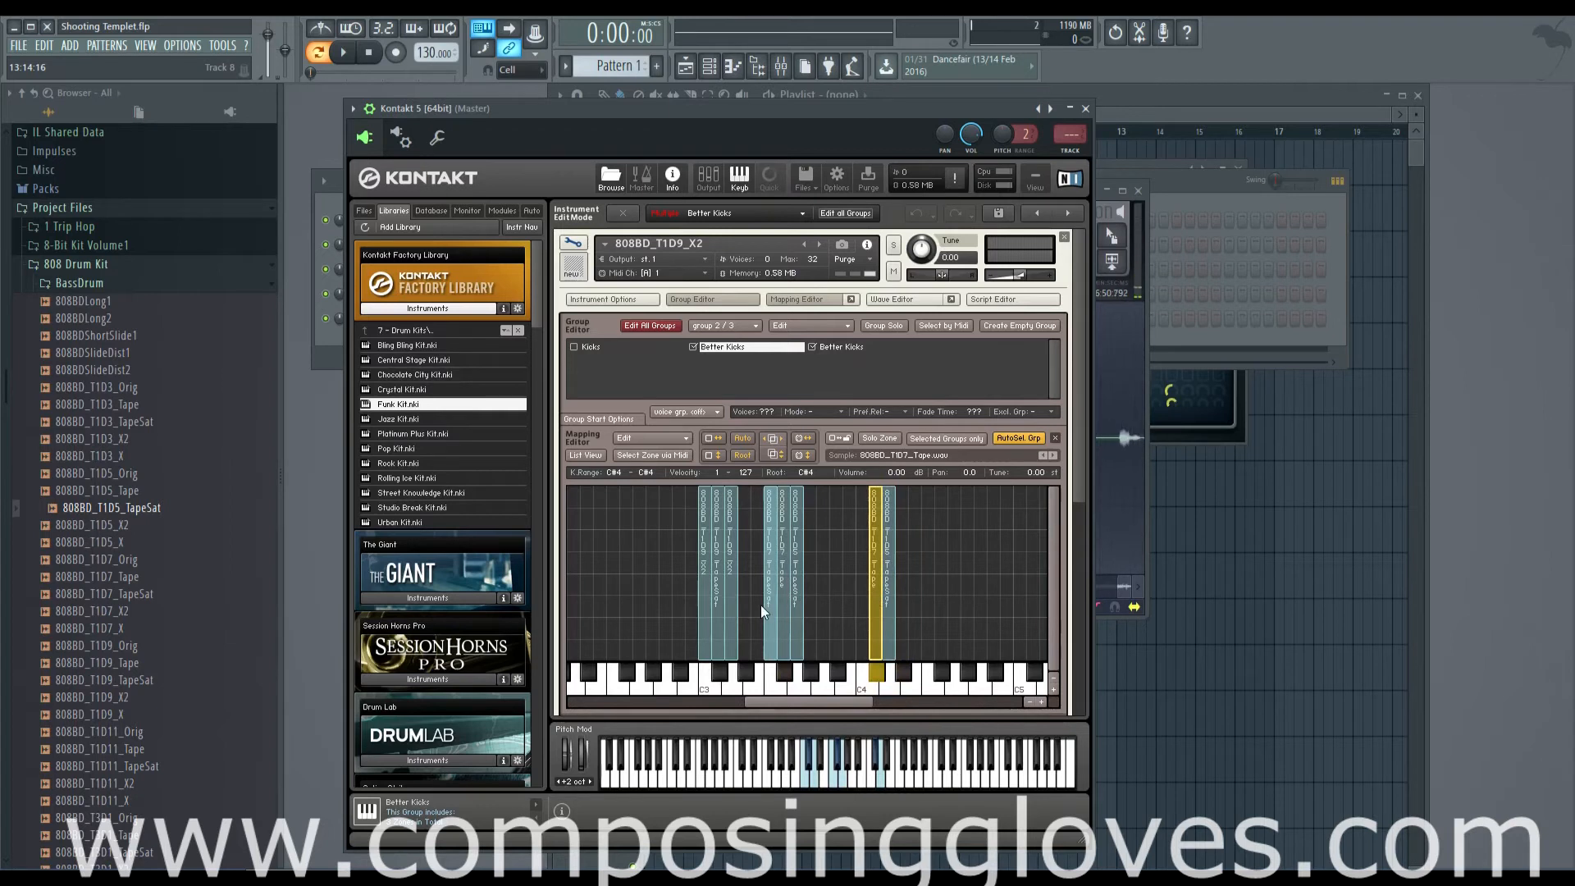
{"action": "left_click_drag", "start_coordinate": [760, 604], "coordinate": [853, 604]}
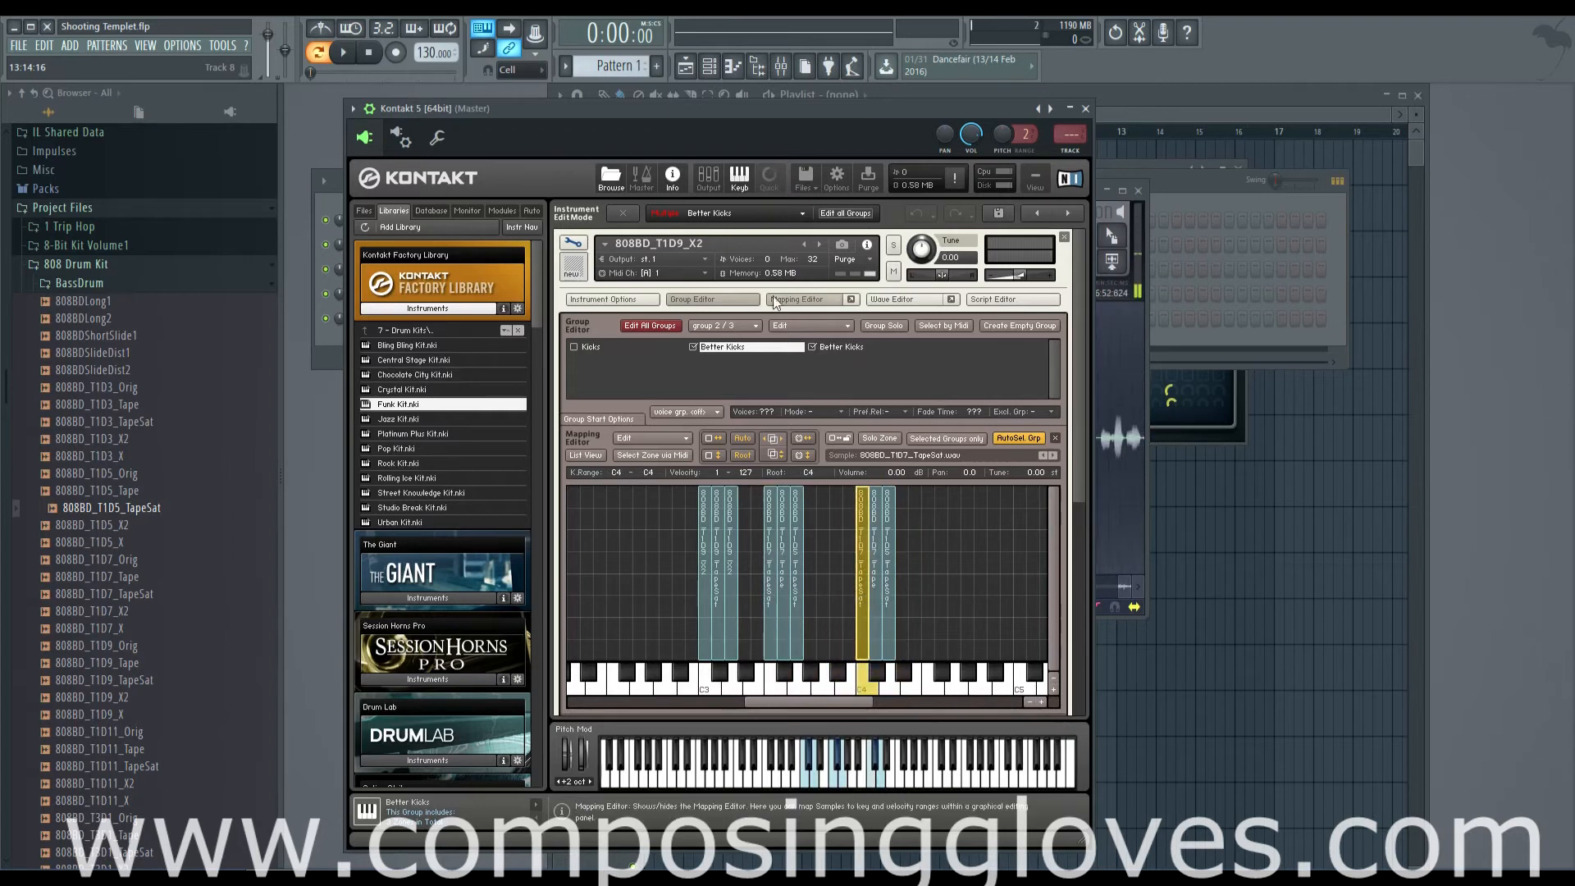
{"action": "left_click", "coordinate": [794, 325]}
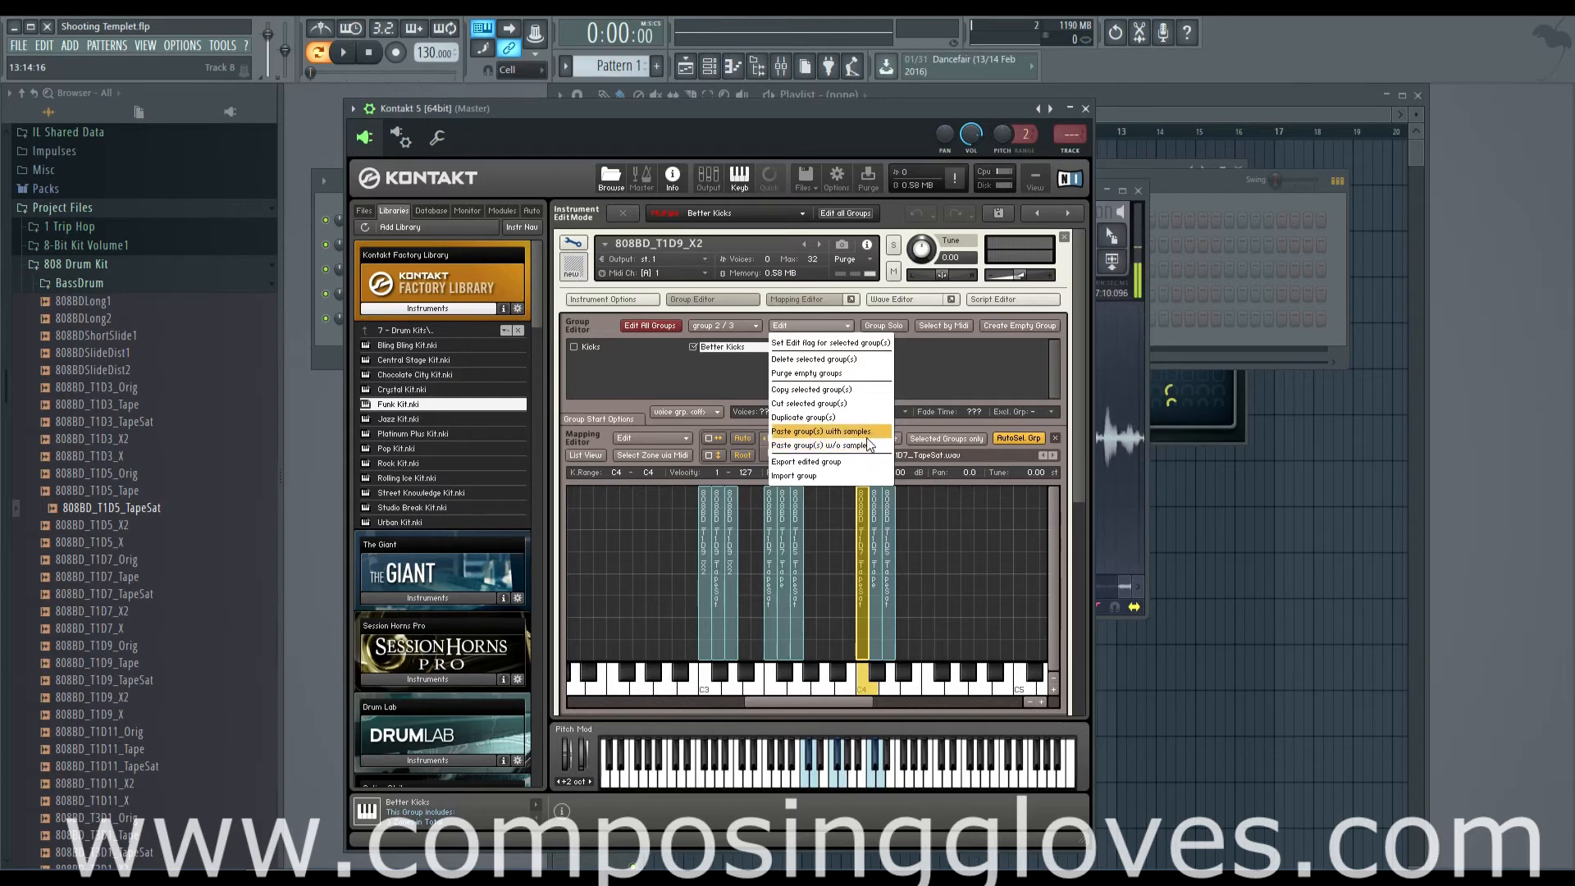
{"action": "left_click", "coordinate": [1076, 397]}
{"action": "left_click_drag", "start_coordinate": [1076, 397], "coordinate": [1080, 503]}
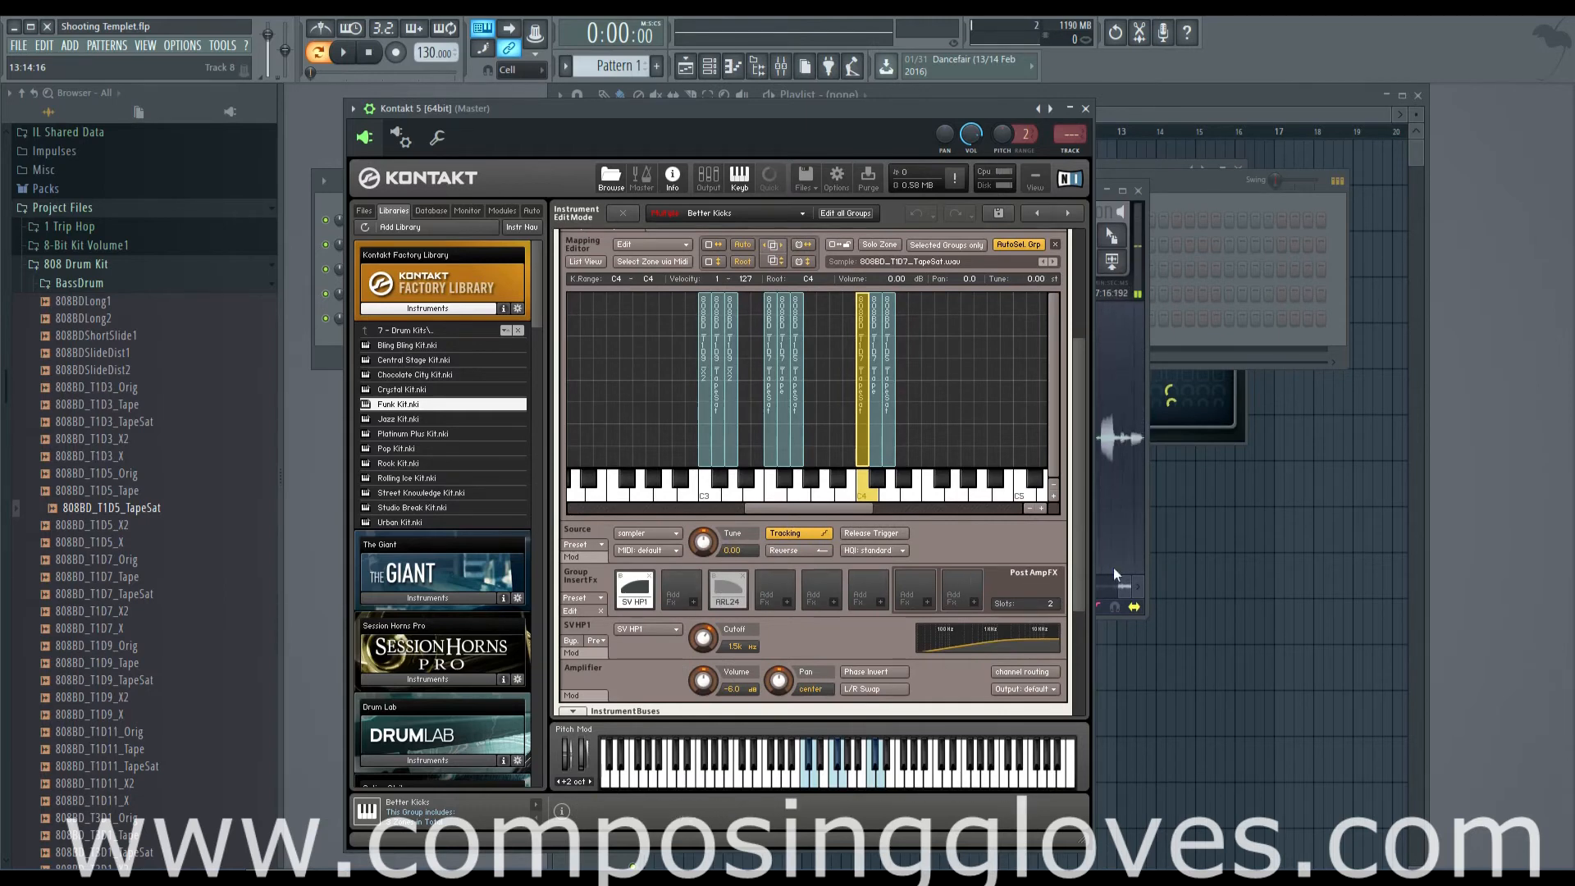
{"action": "left_click_drag", "start_coordinate": [1074, 575], "coordinate": [1075, 517]}
{"action": "left_click", "coordinate": [841, 268]}
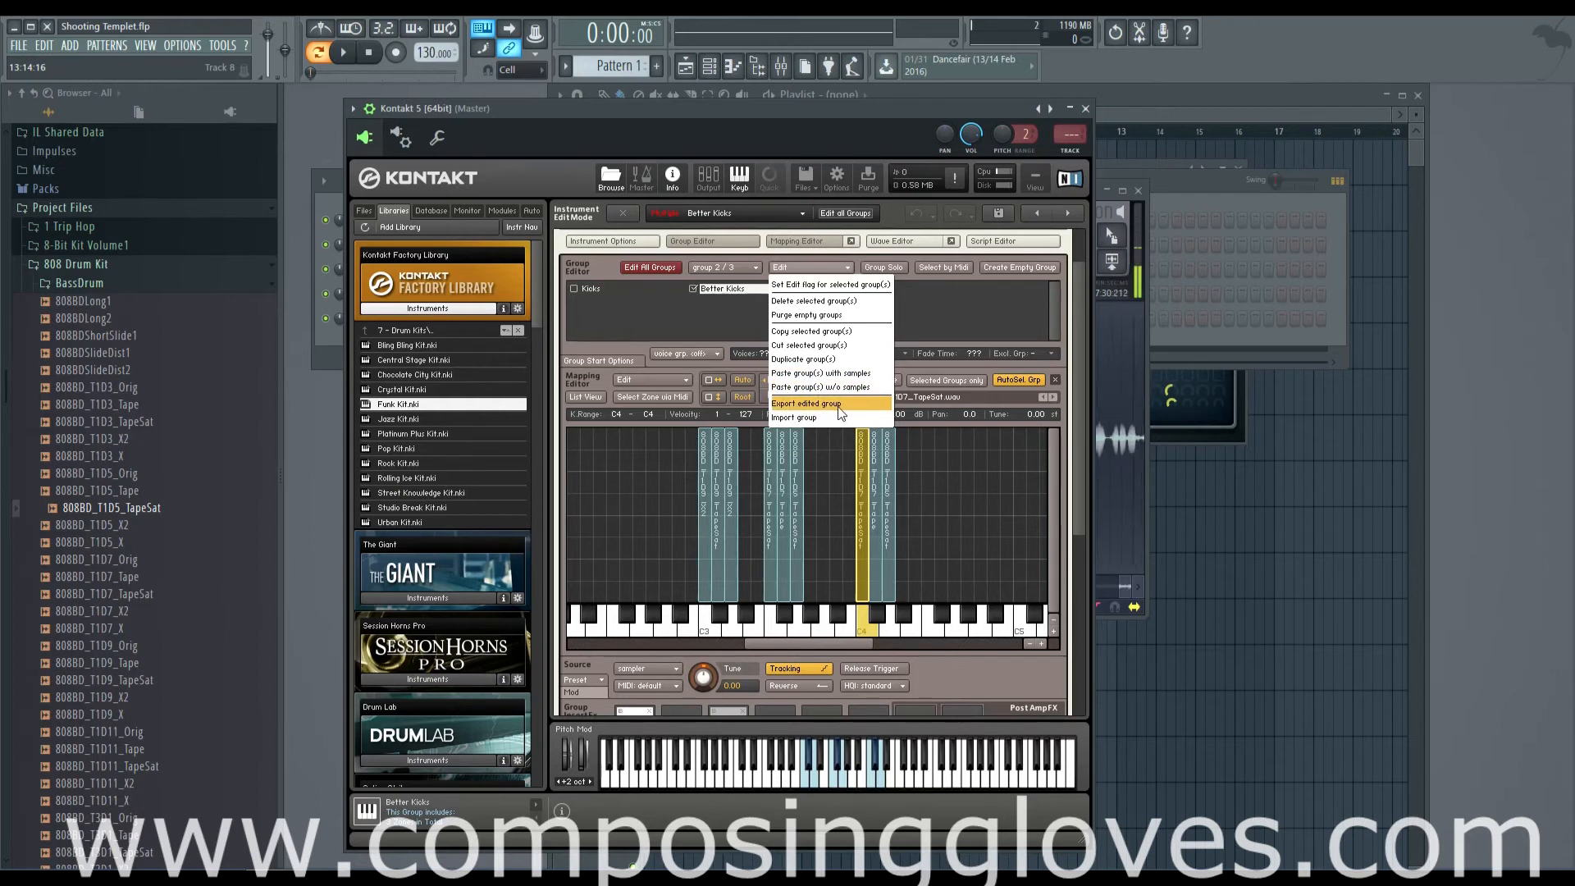
{"action": "left_click", "coordinate": [726, 293]}
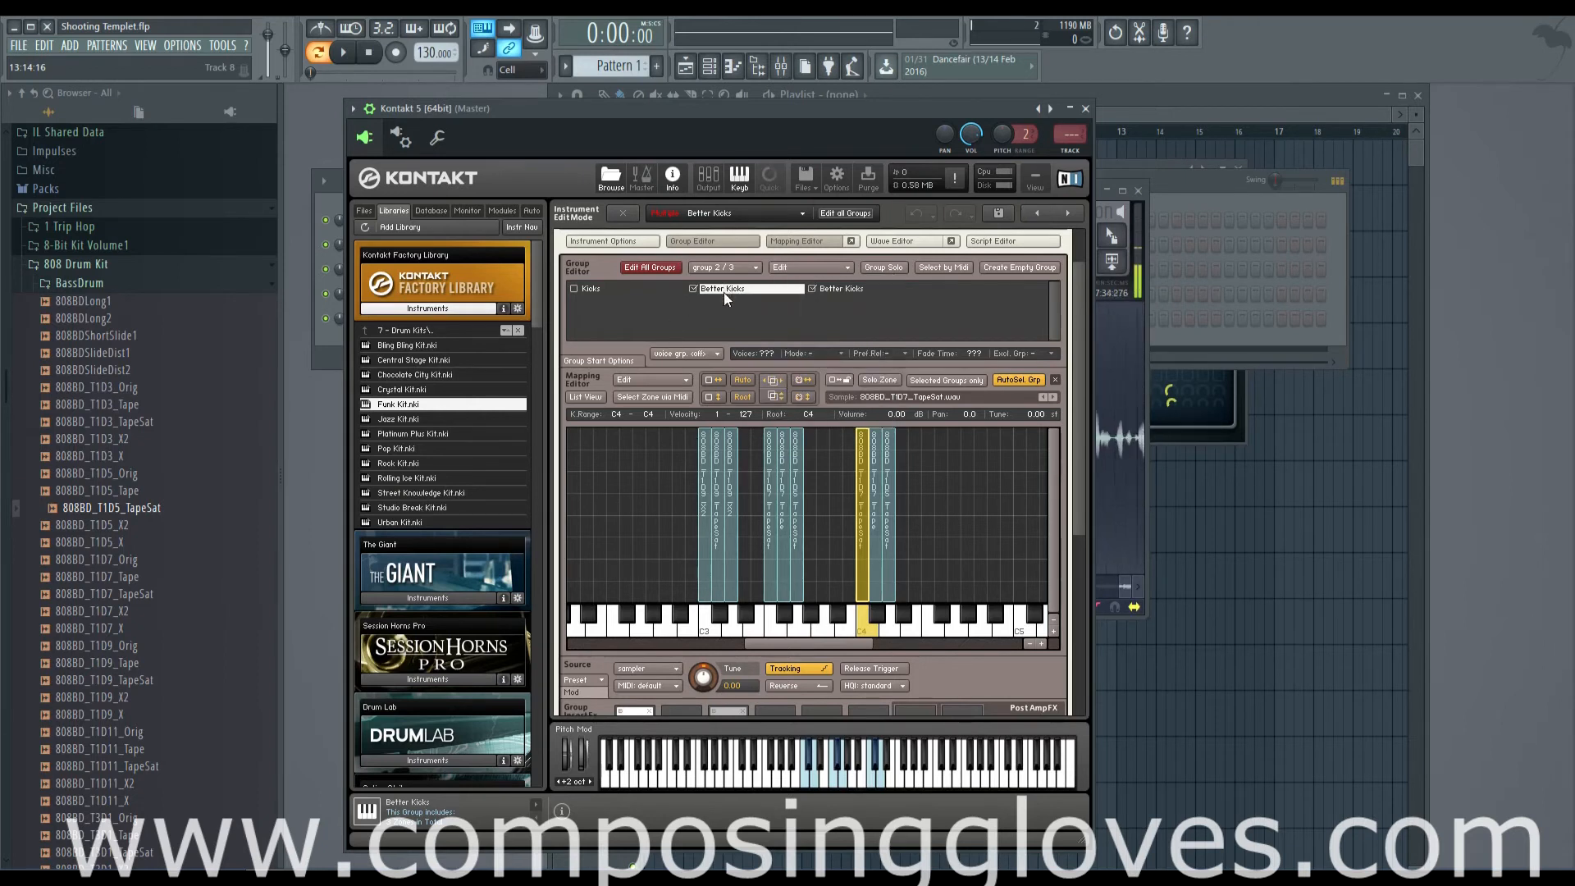
- View the save options for exporting the edited Better Kicks group, and close the dialog without saving
{"action": "right_click", "coordinate": [725, 294]}
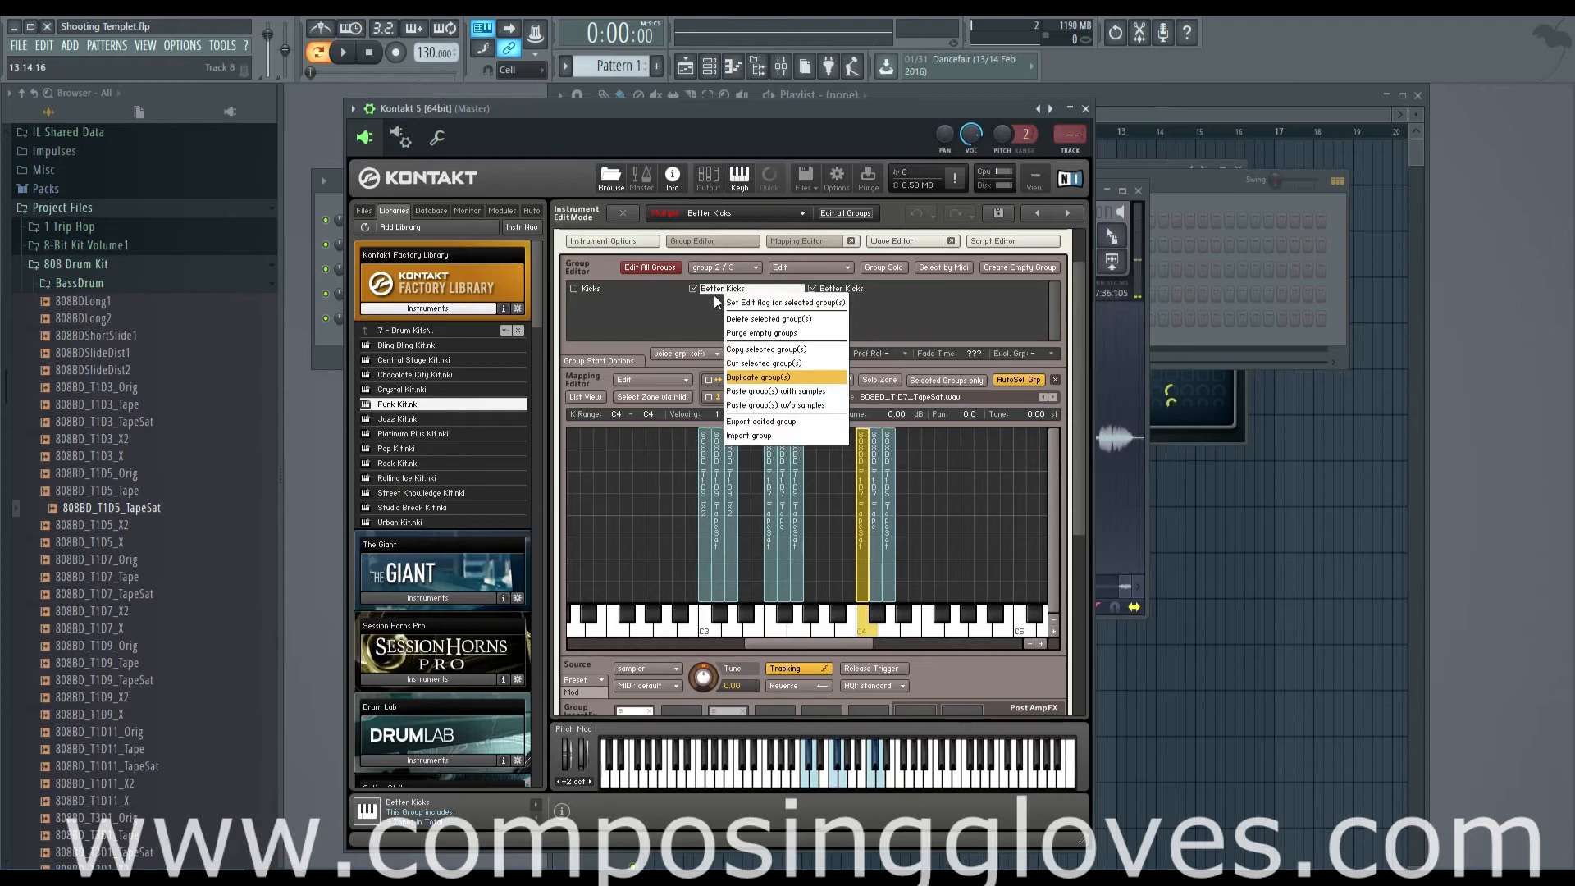
{"action": "left_click", "coordinate": [714, 294]}
{"action": "right_click", "coordinate": [593, 290]}
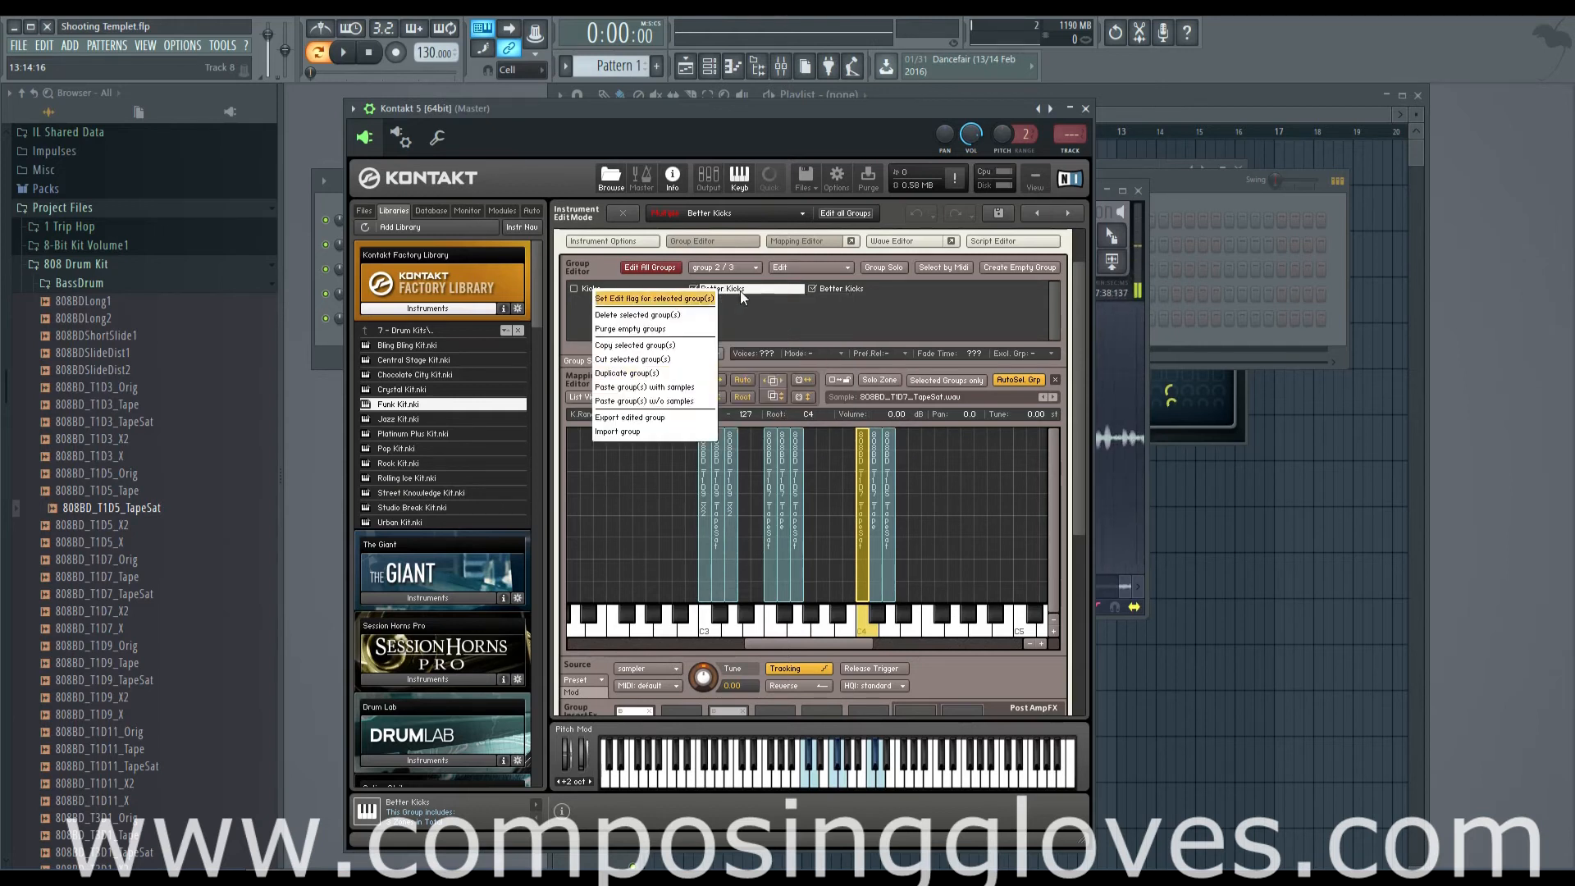
{"action": "left_click", "coordinate": [740, 290]}
{"action": "right_click", "coordinate": [740, 290]}
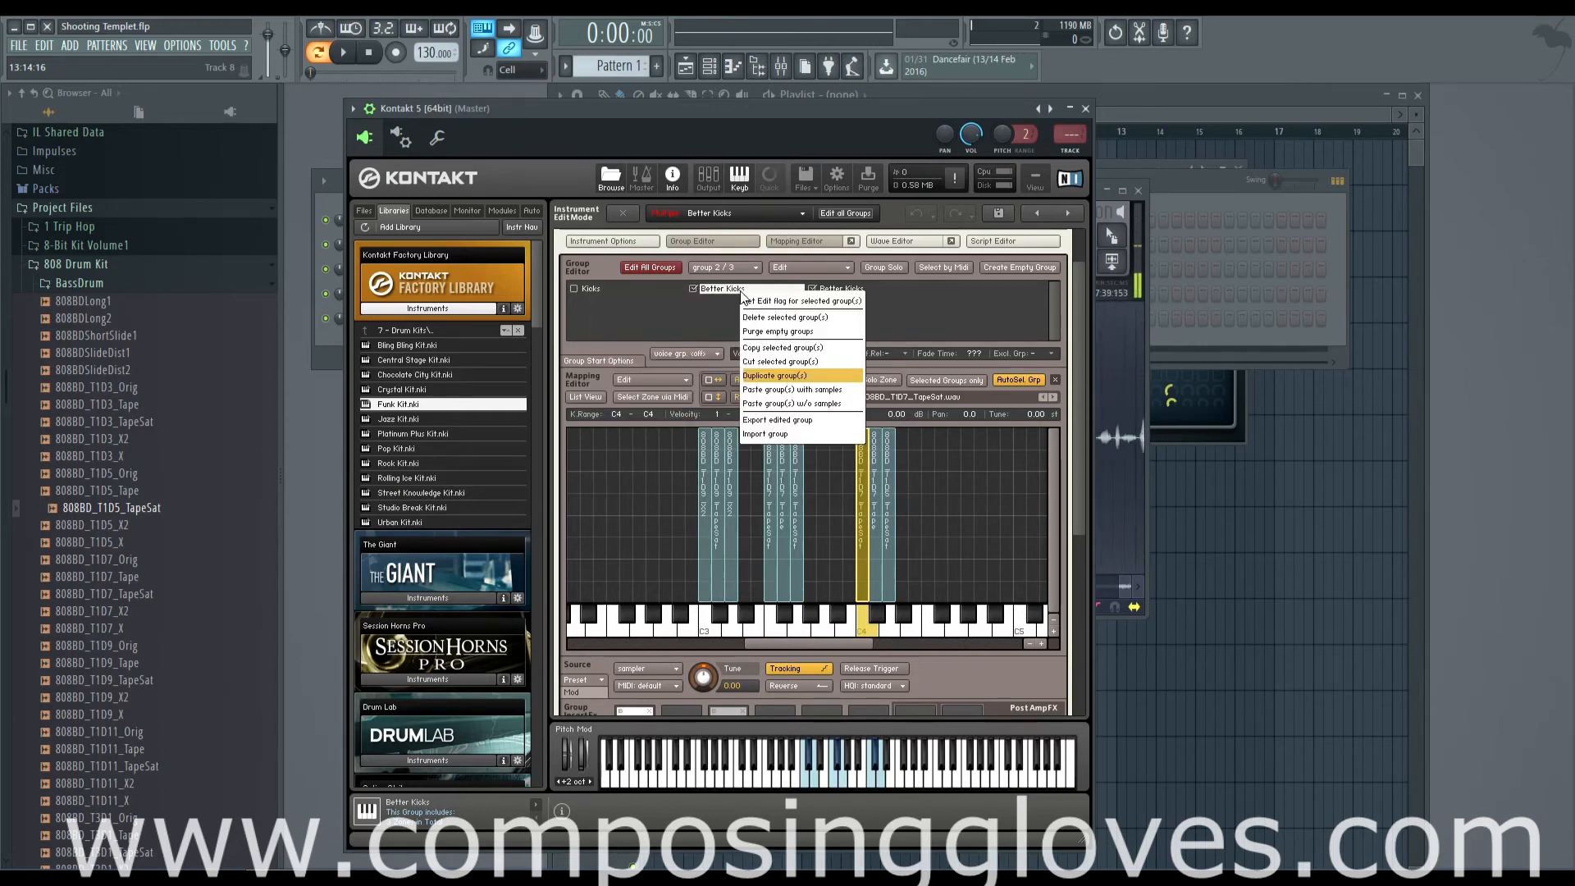
{"action": "left_click", "coordinate": [839, 417]}
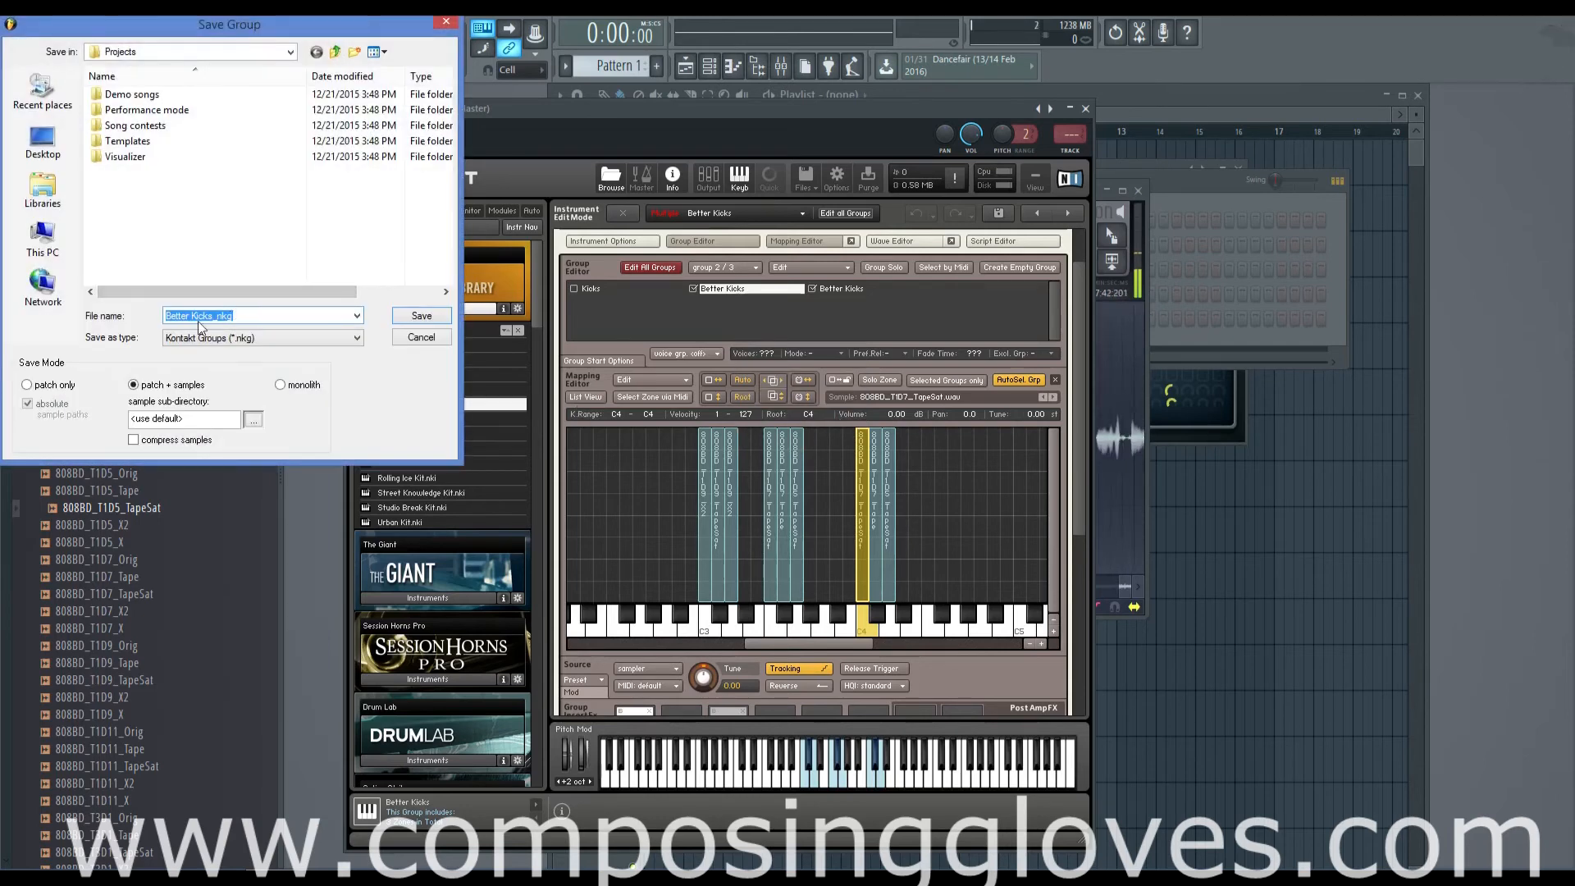
{"action": "left_click", "coordinate": [444, 27]}
{"action": "left_click", "coordinate": [795, 267]}
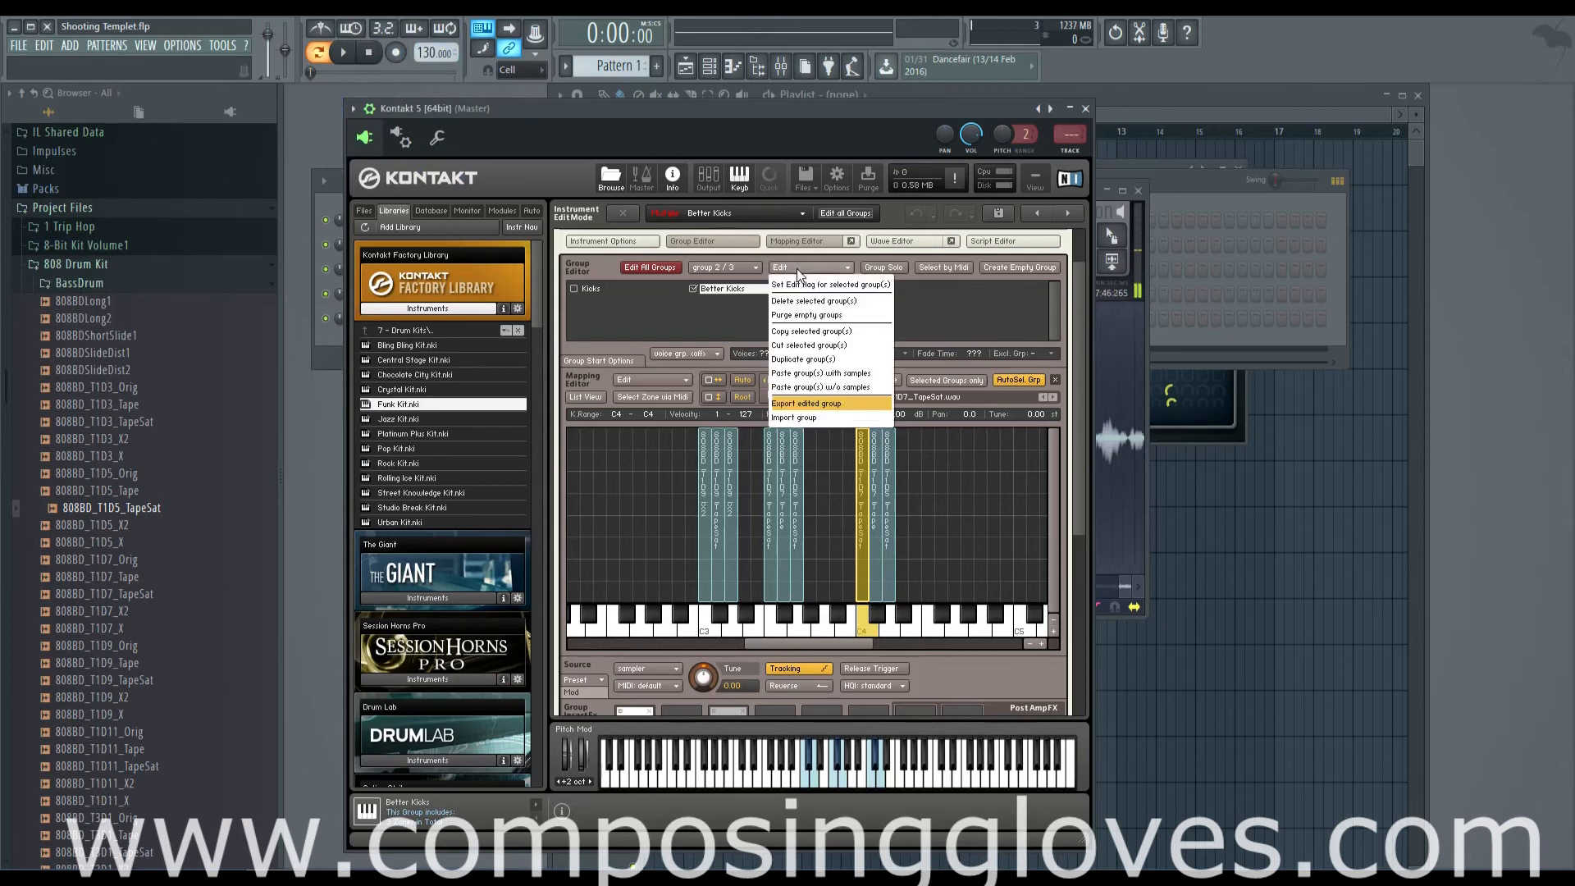
{"action": "left_click", "coordinate": [981, 300]}
{"action": "scroll", "coordinate": [1050, 441], "scroll_direction": "down", "scroll_amount": 5}
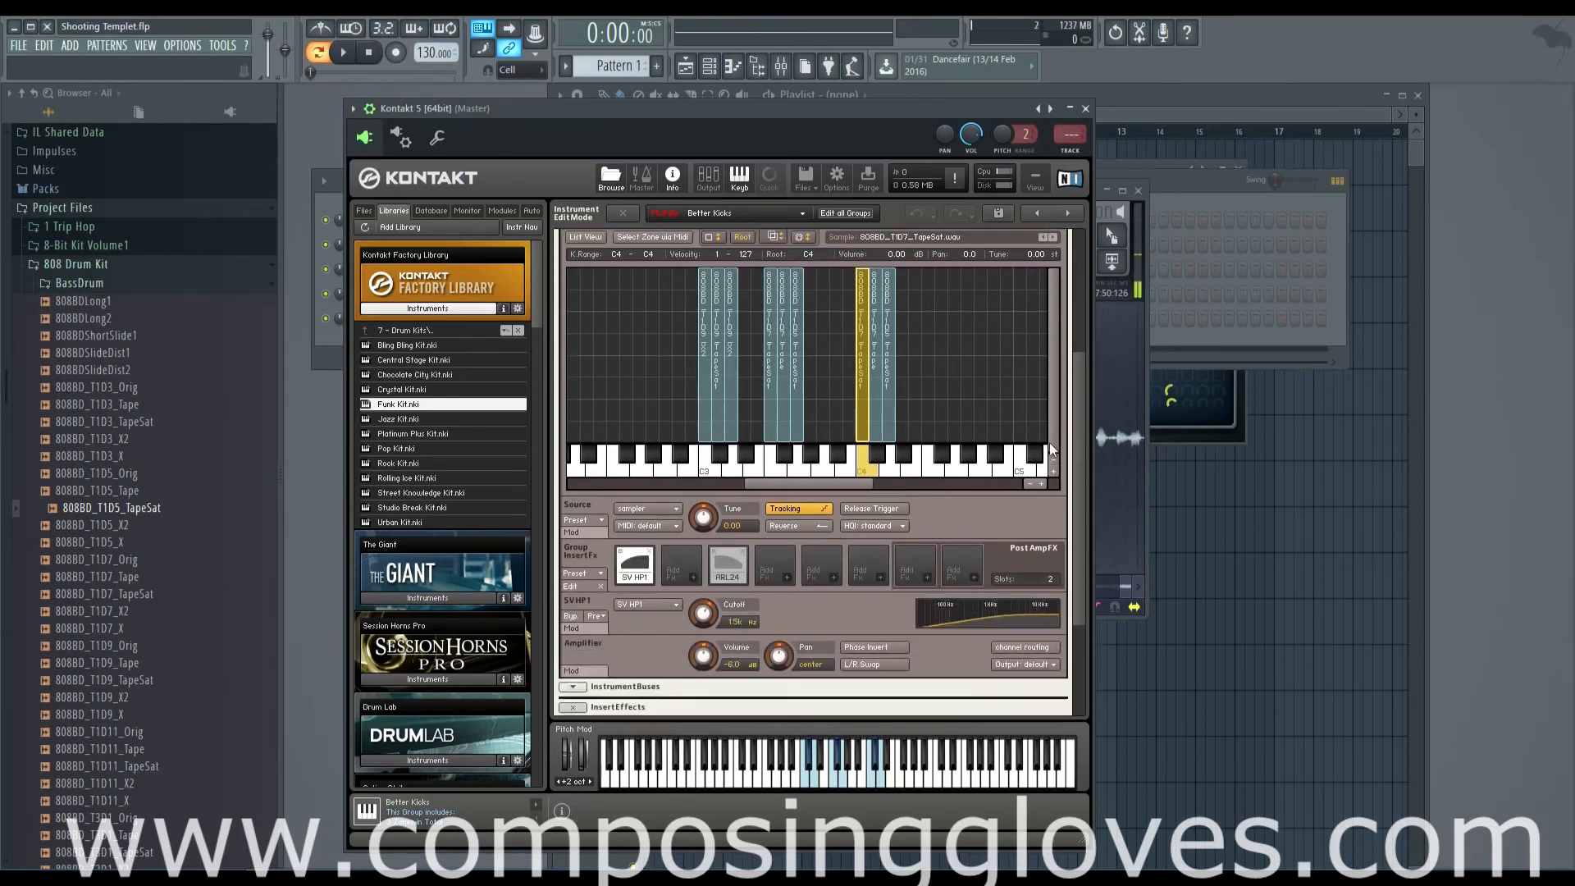
{"action": "scroll", "coordinate": [1062, 342], "scroll_direction": "up", "scroll_amount": 5}
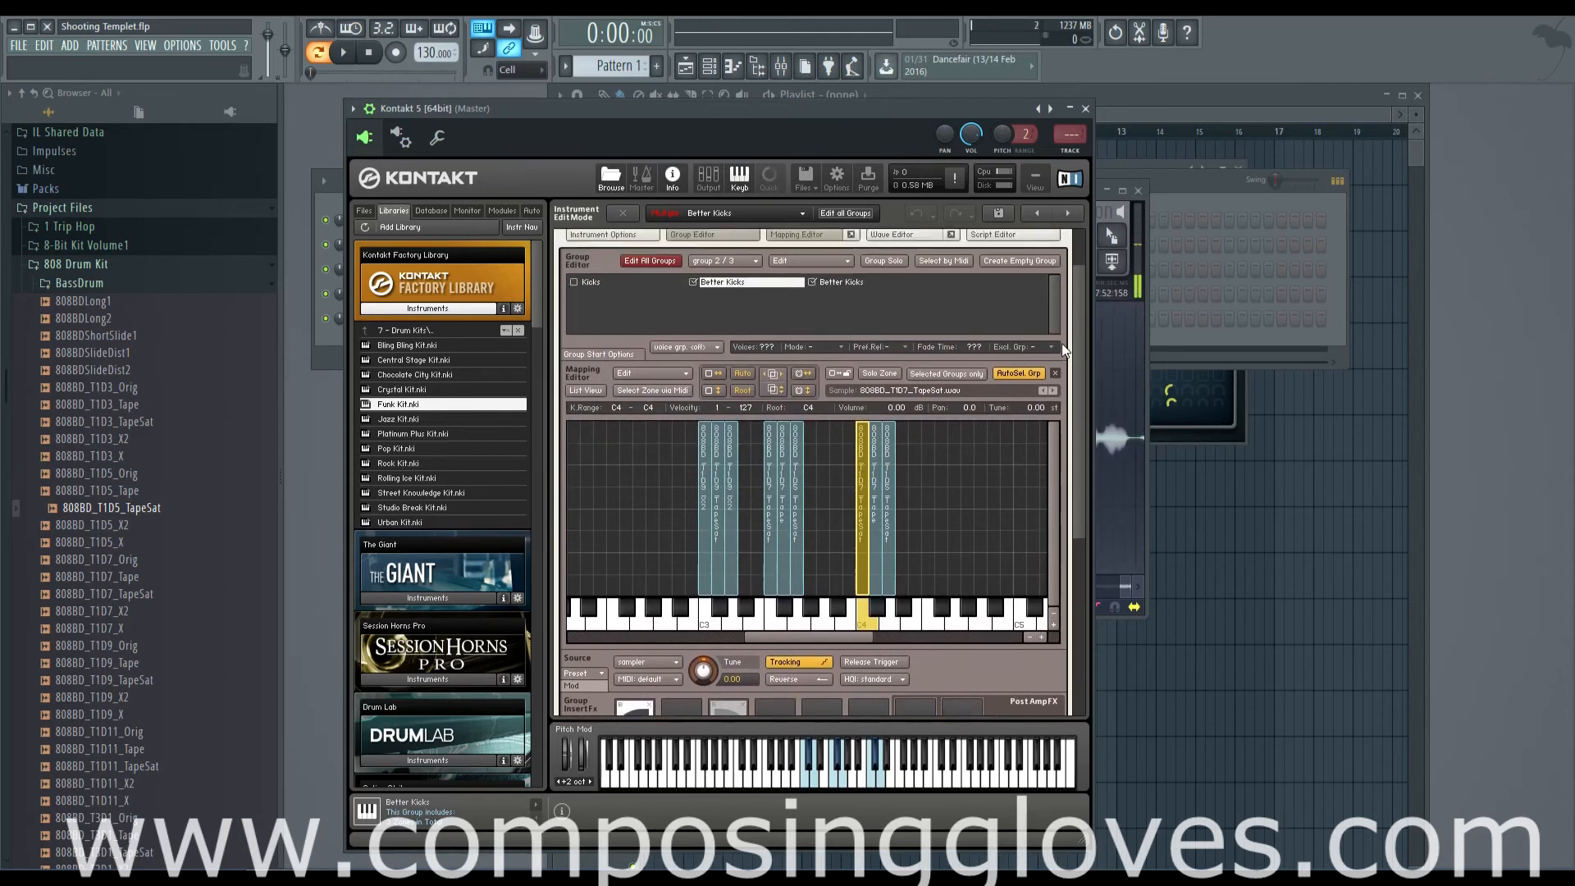
- Solo the original Better Kicks group and play a key in the duplicated group's range to check the solo, reviewing the group inserts
{"action": "left_click", "coordinate": [832, 261]}
{"action": "left_click", "coordinate": [834, 256]}
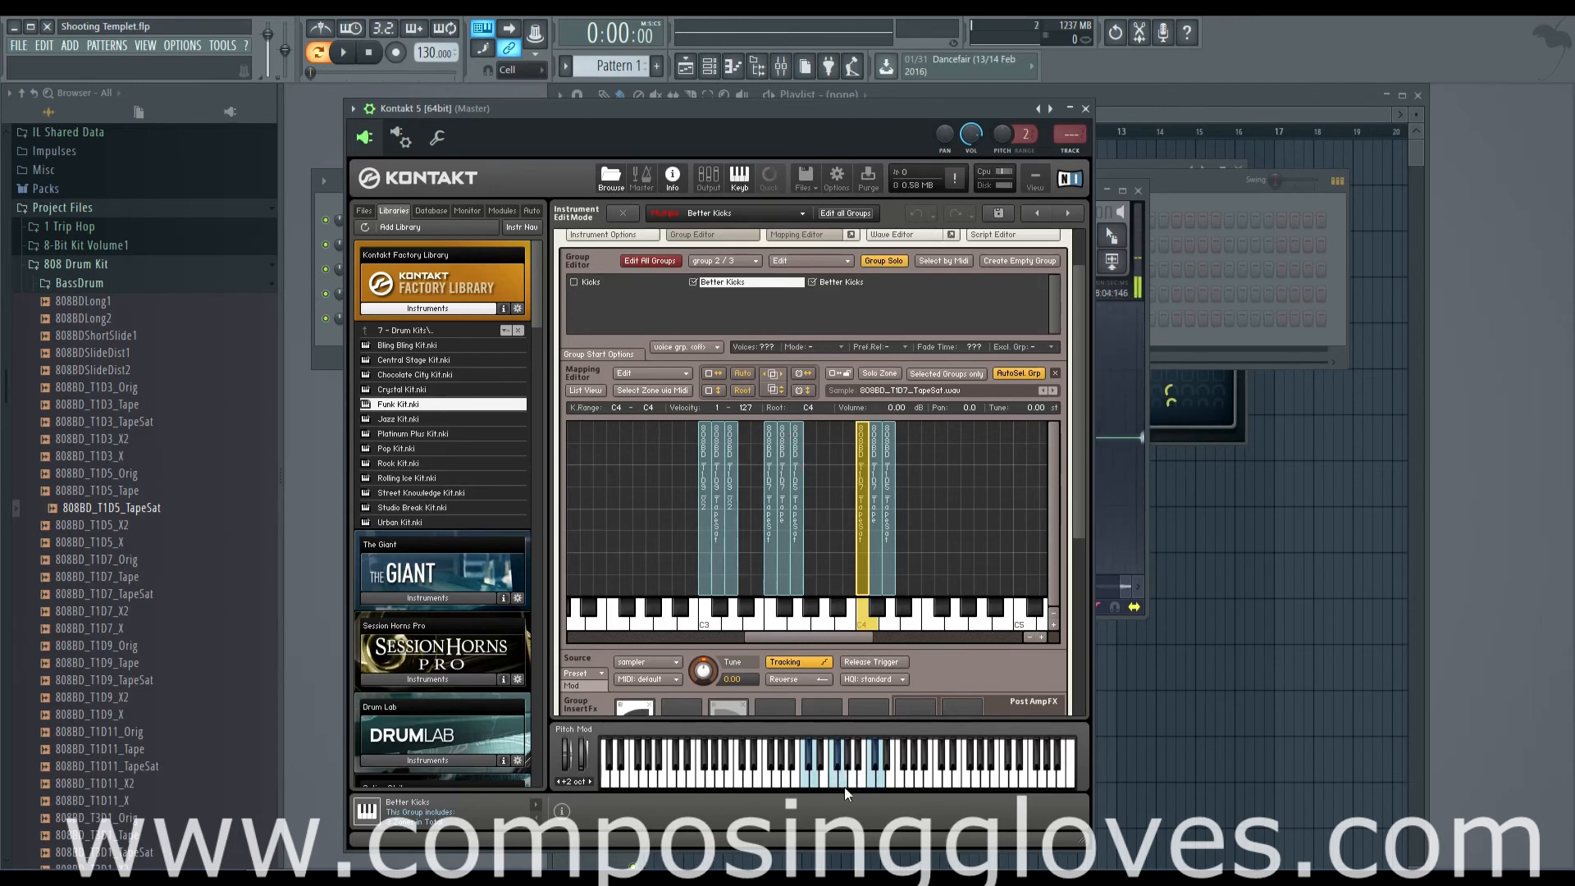
{"action": "left_click", "coordinate": [883, 776]}
{"action": "scroll", "coordinate": [849, 462], "scroll_direction": "down", "scroll_amount": 3}
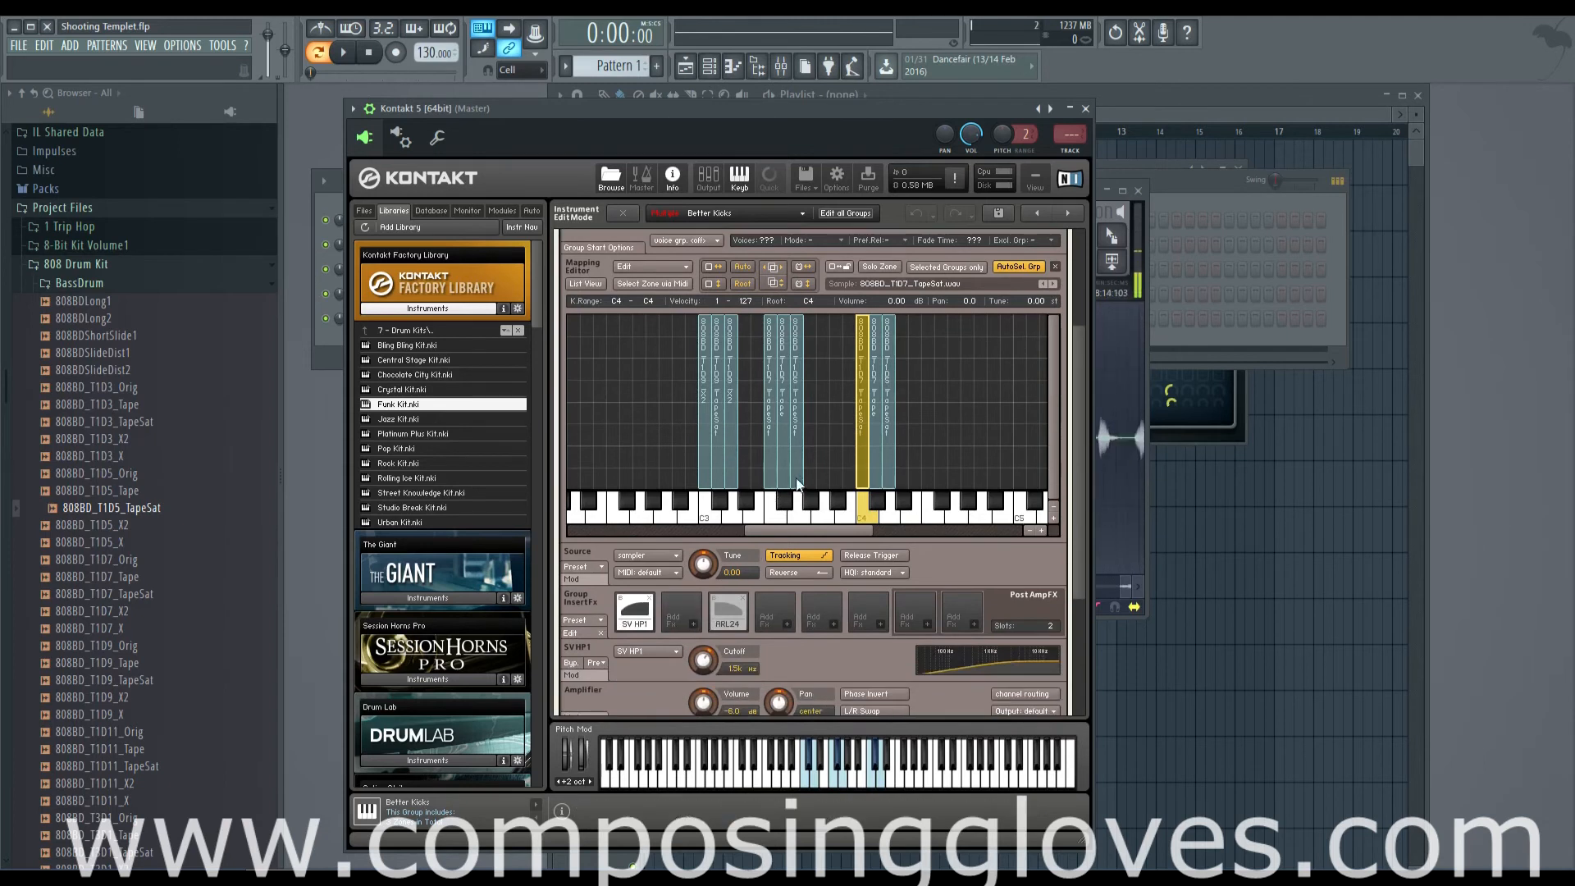
{"action": "scroll", "coordinate": [828, 439], "scroll_direction": "up", "scroll_amount": 6}
{"action": "scroll", "coordinate": [851, 455], "scroll_direction": "down", "scroll_amount": 5}
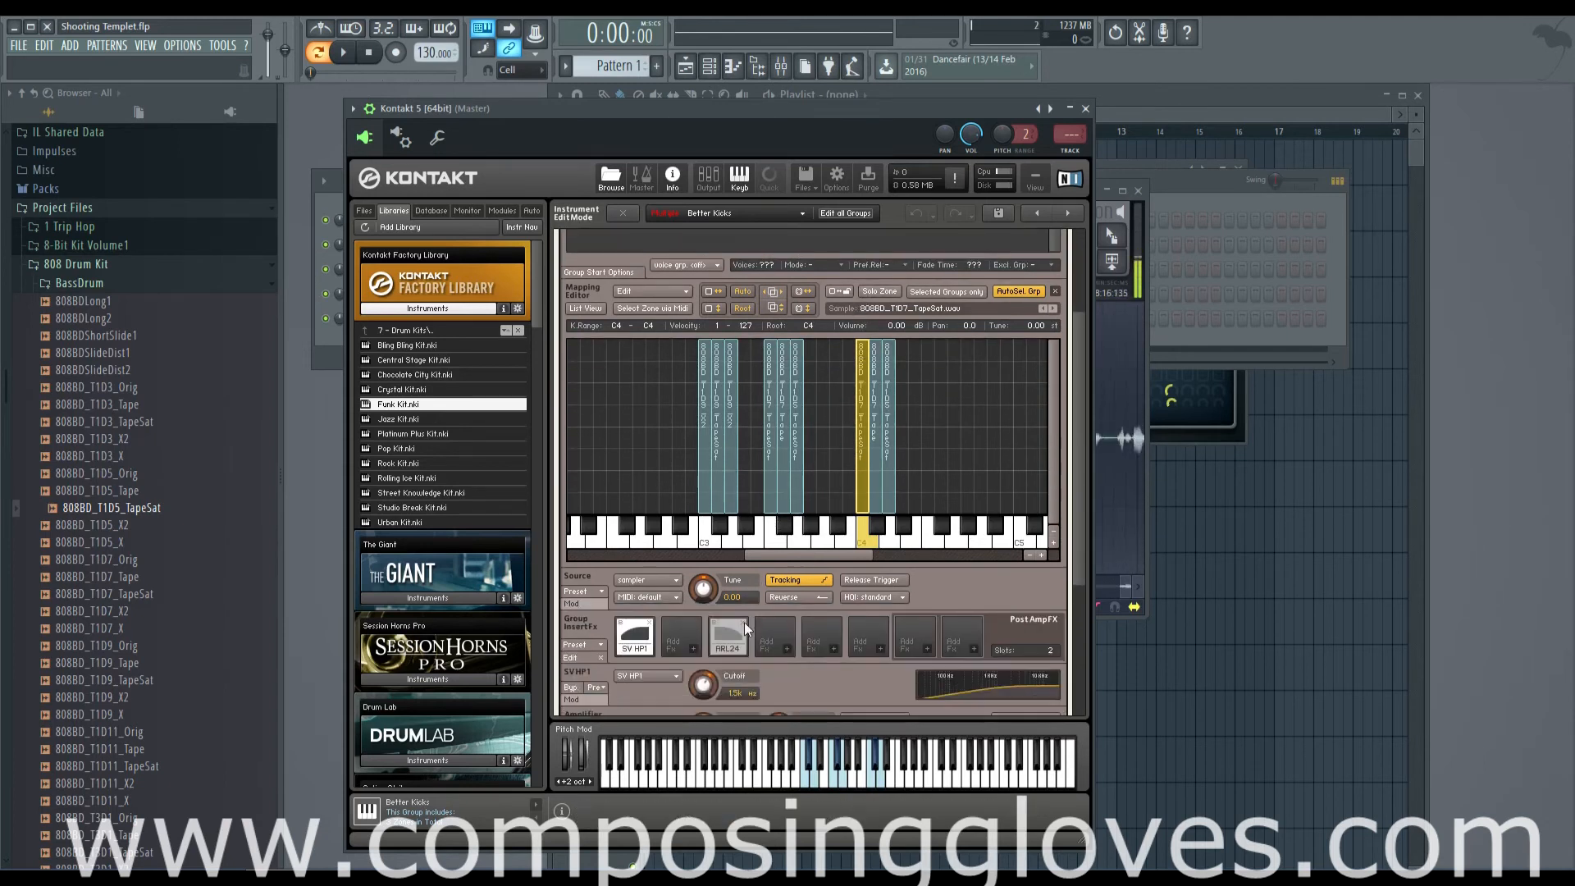
{"action": "scroll", "coordinate": [1029, 474], "scroll_direction": "up", "scroll_amount": 3}
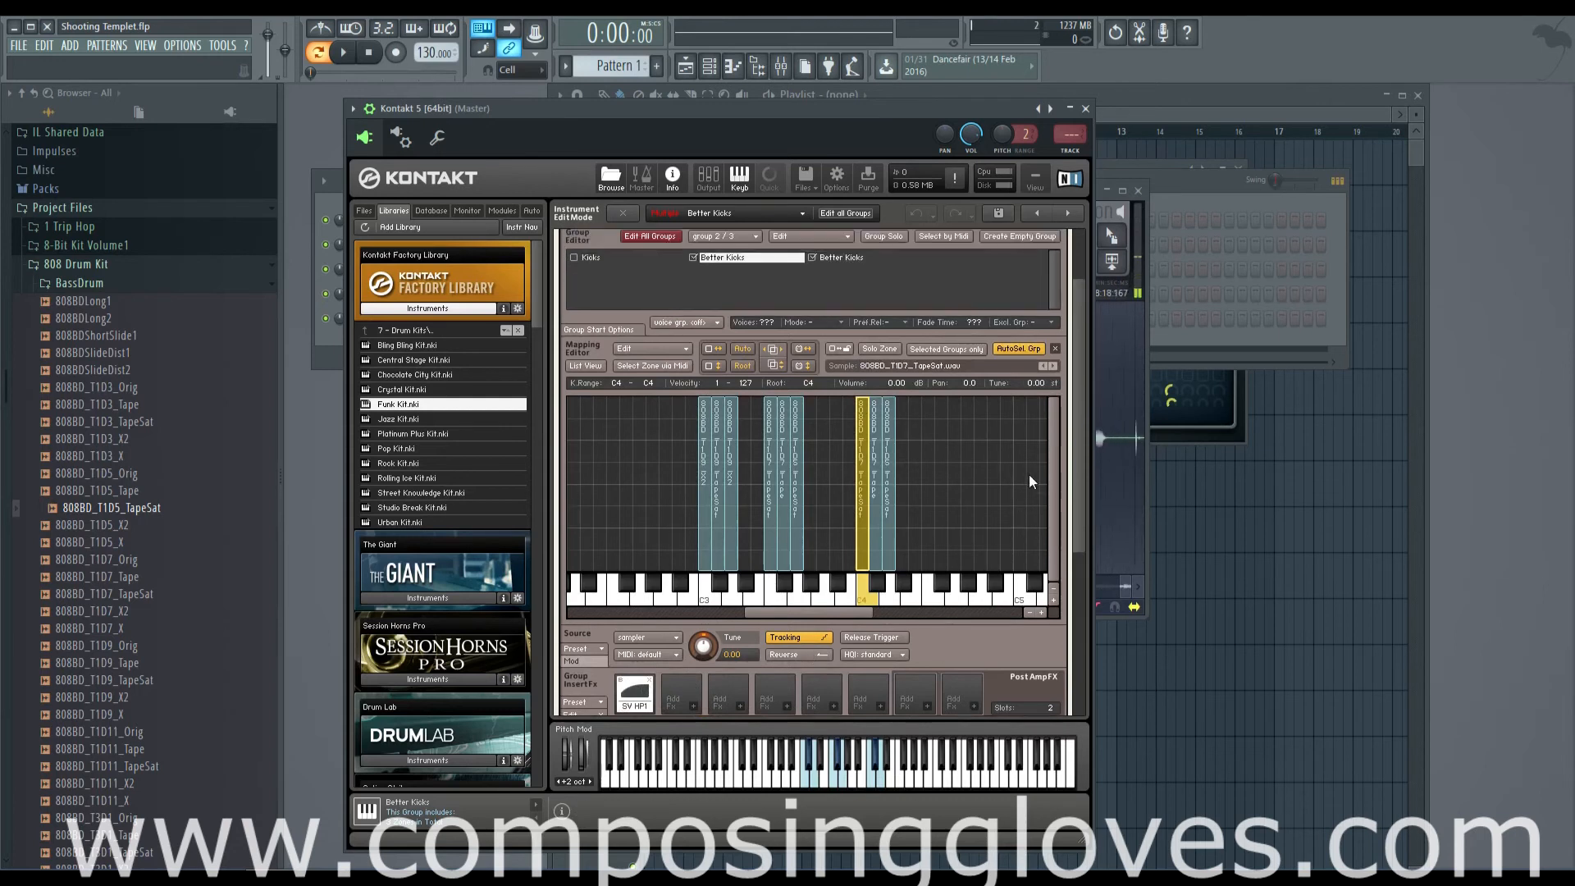
- Toggle Select by MIDI on and off, and select the duplicated Better Kicks group to audition its mapped keys
{"action": "left_click", "coordinate": [942, 293]}
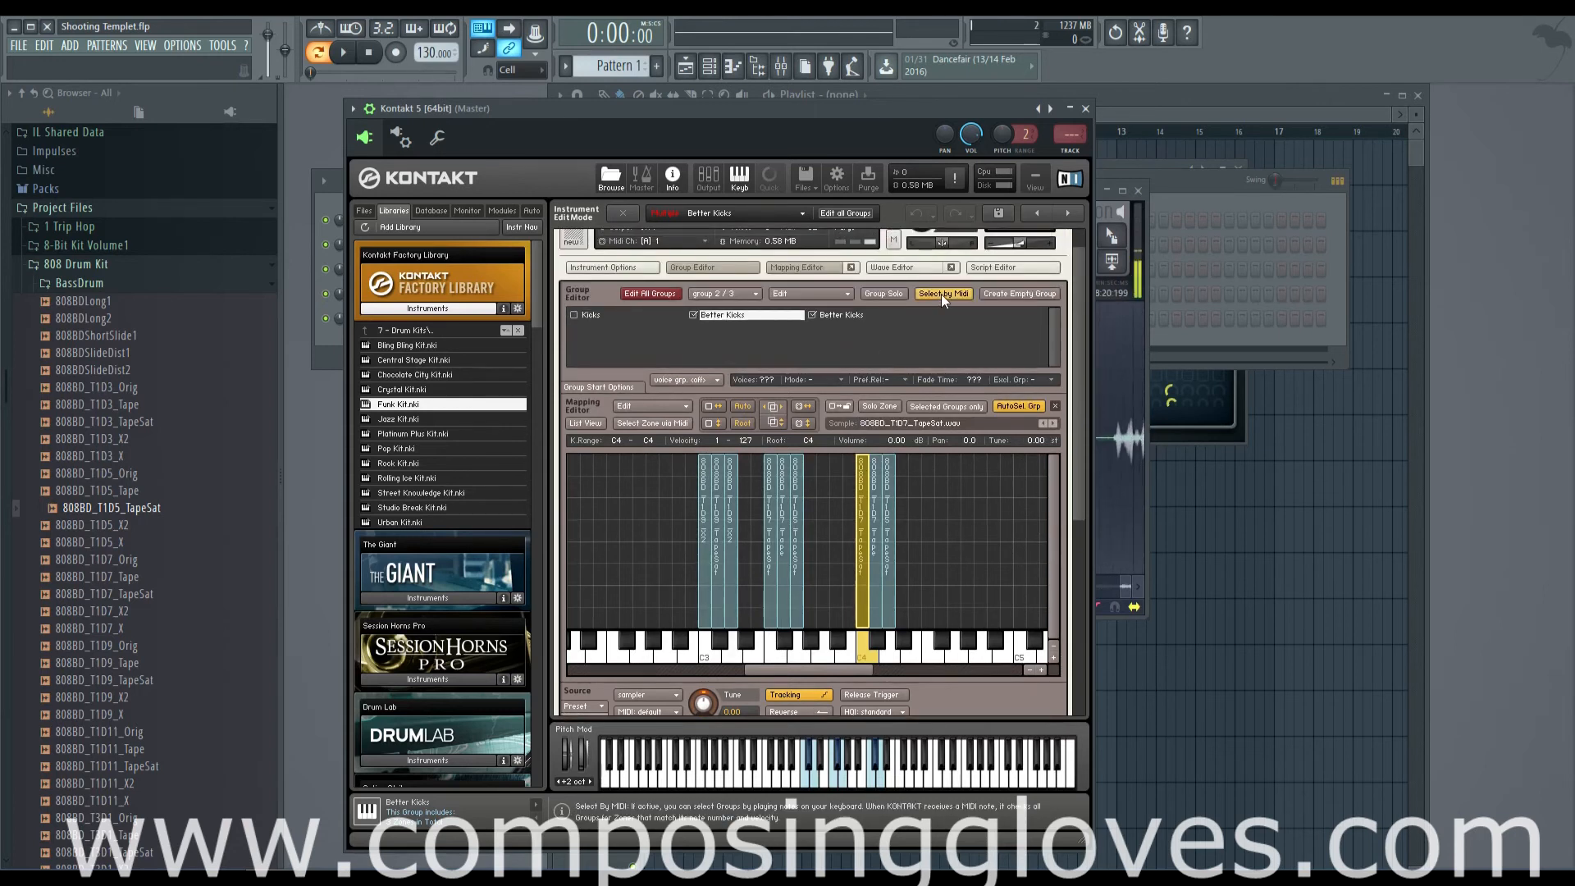
{"action": "left_click", "coordinate": [941, 293]}
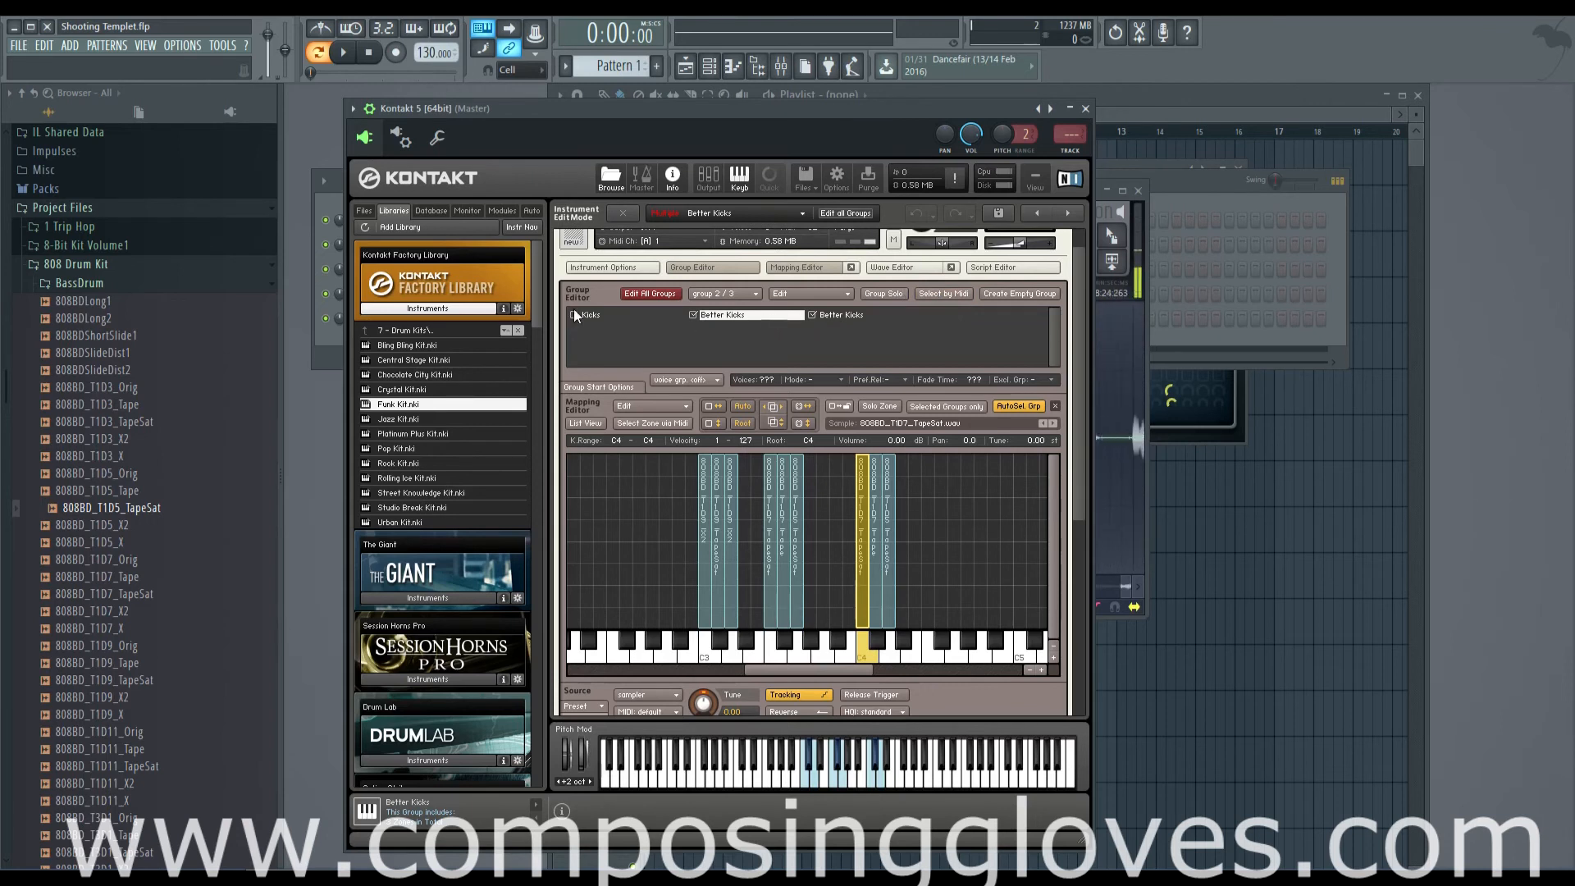
{"action": "left_click", "coordinate": [826, 315]}
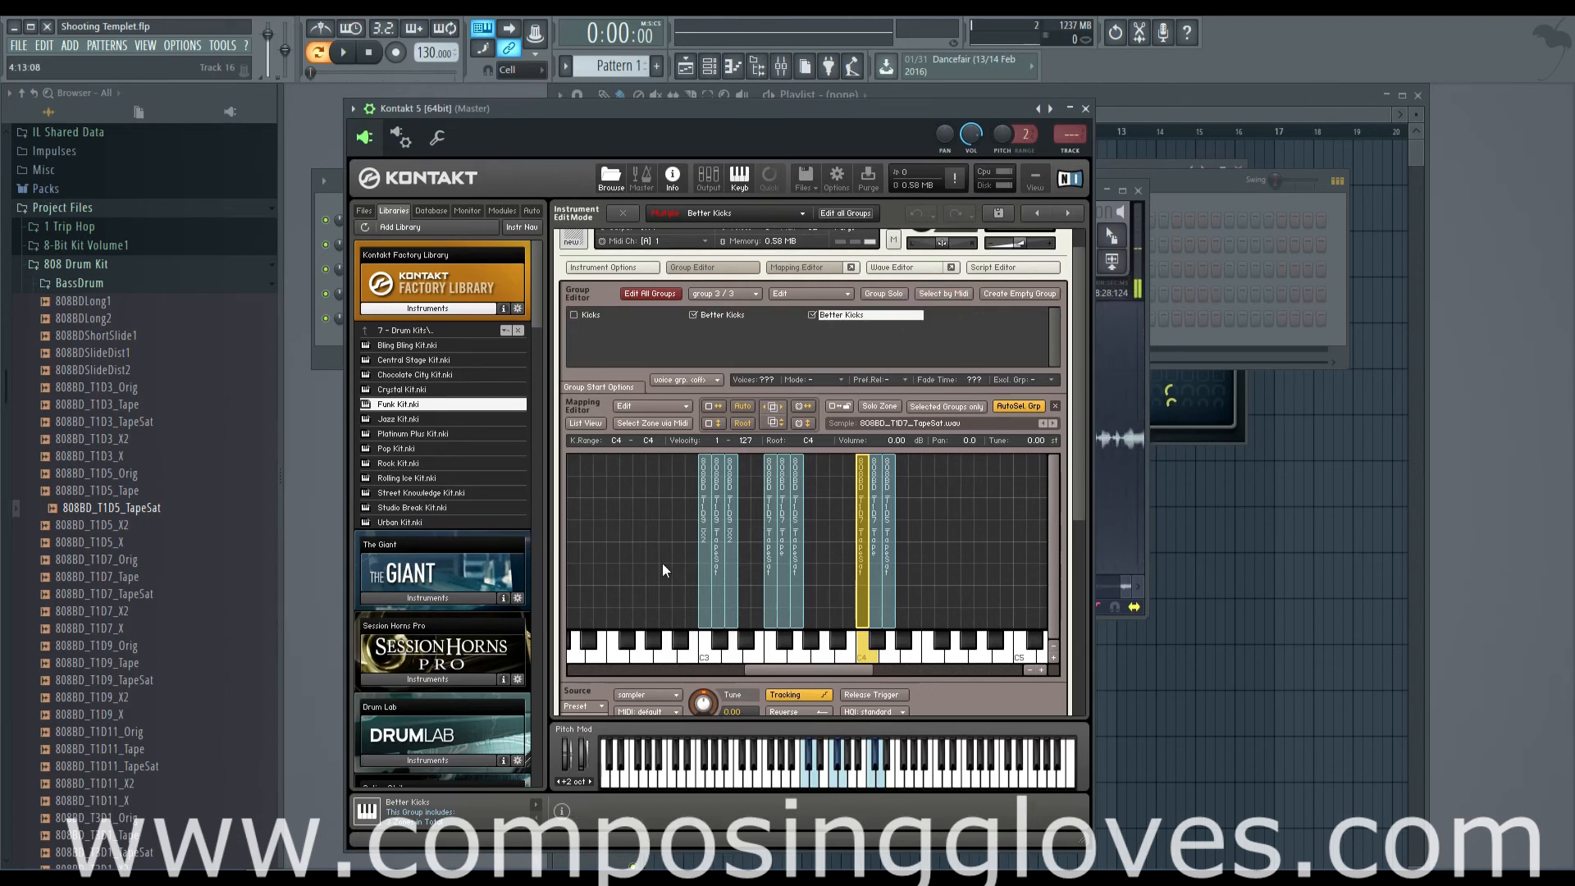
{"action": "left_click", "coordinate": [841, 769]}
{"action": "left_click", "coordinate": [883, 781]}
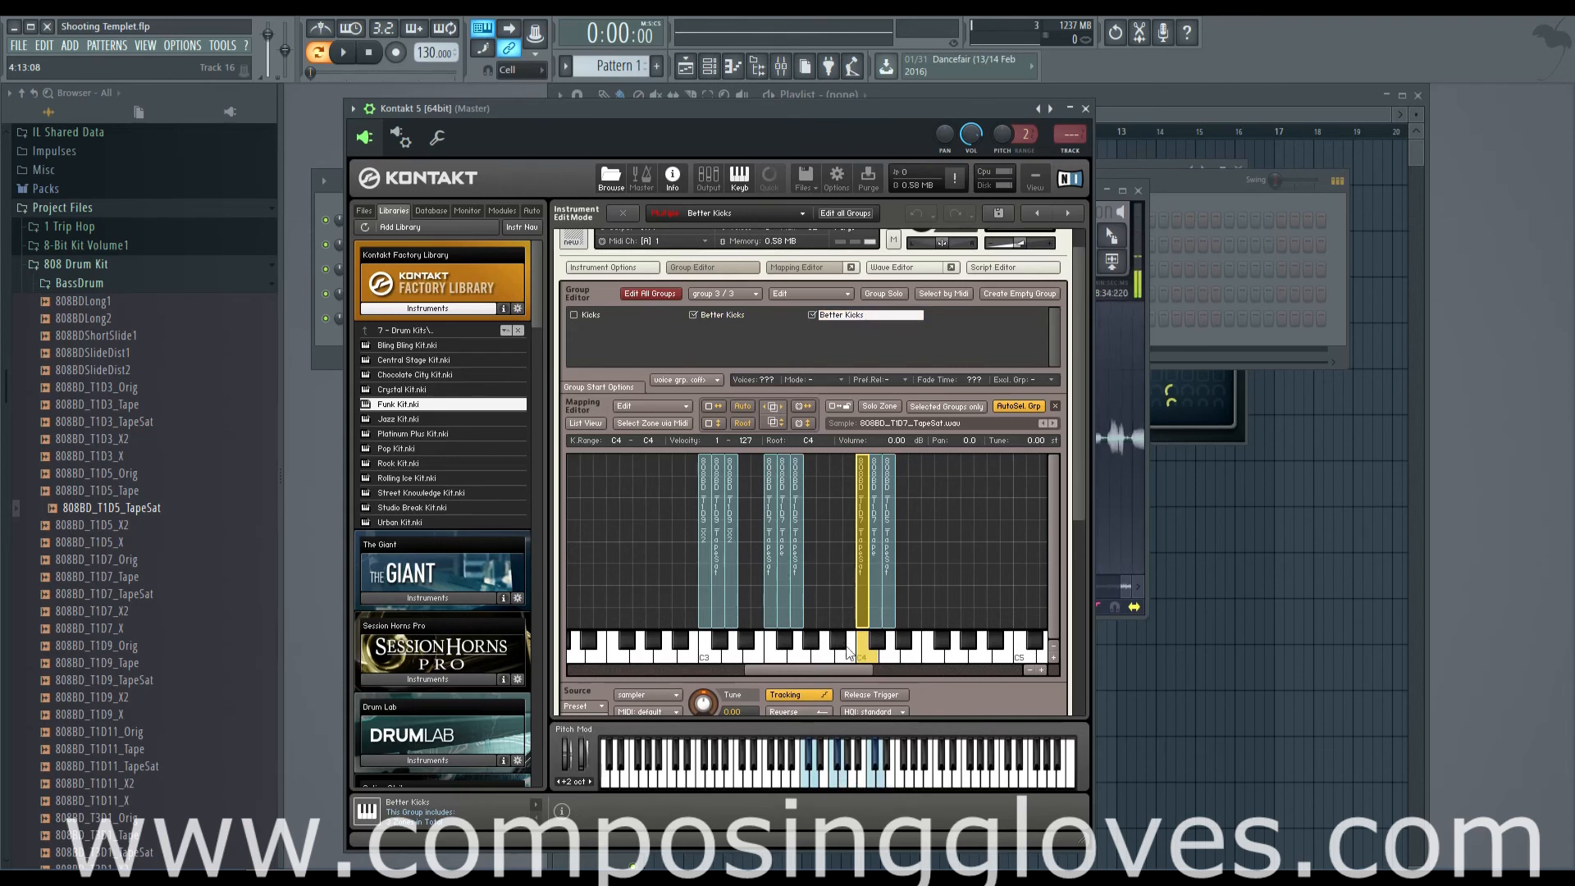
{"action": "left_click", "coordinate": [879, 781]}
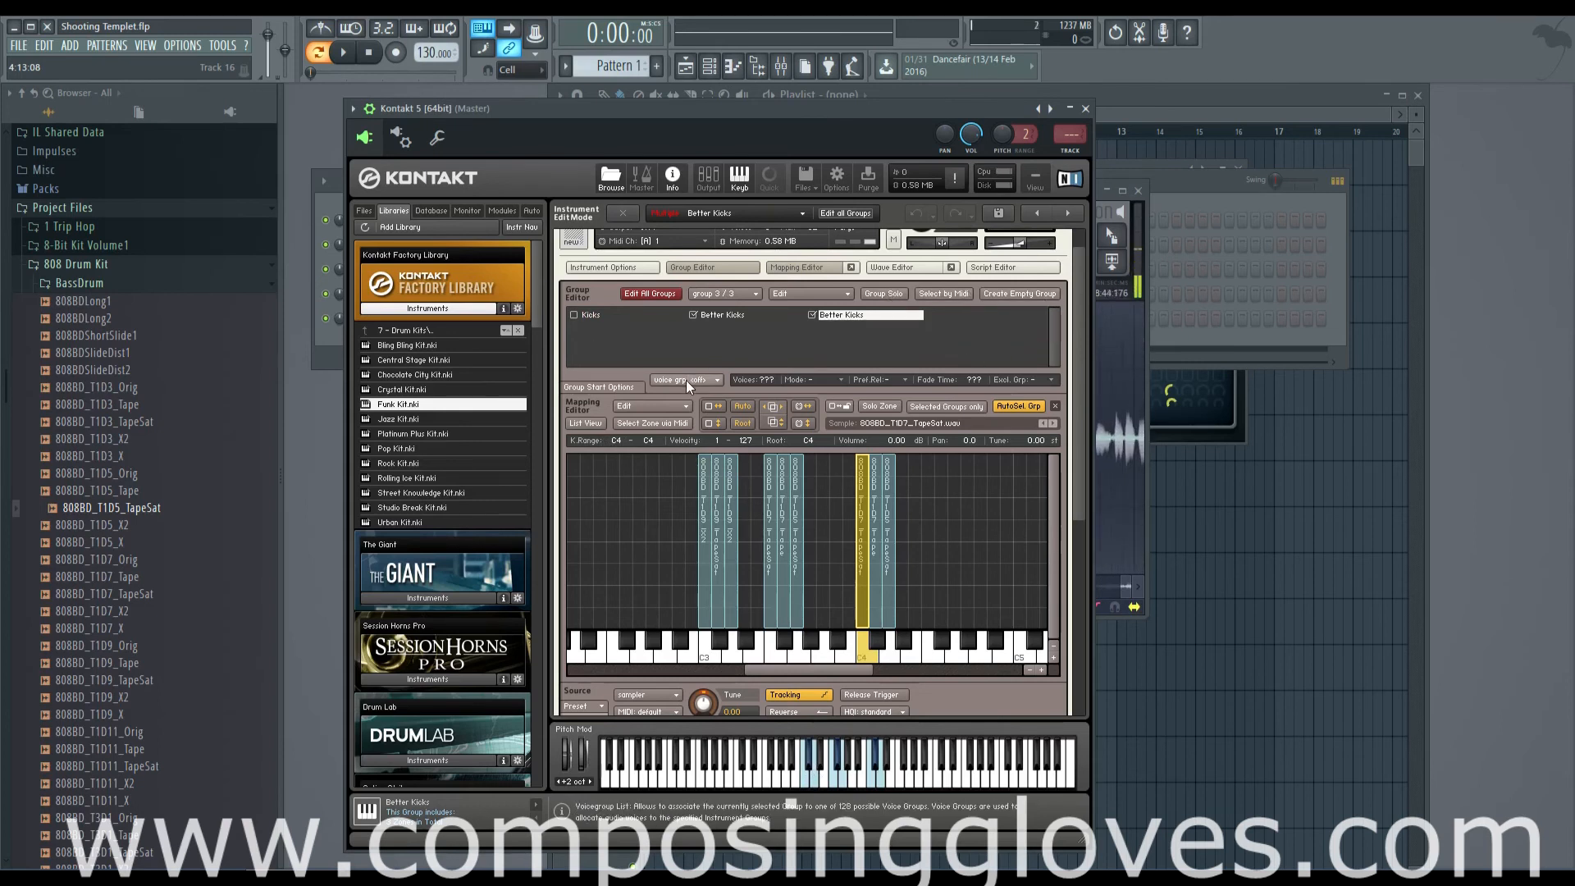
- View the available Group Starts conditions for the duplicated Better Kicks group, and collapse the Group Start Options without choosing one
{"action": "left_click", "coordinate": [628, 386]}
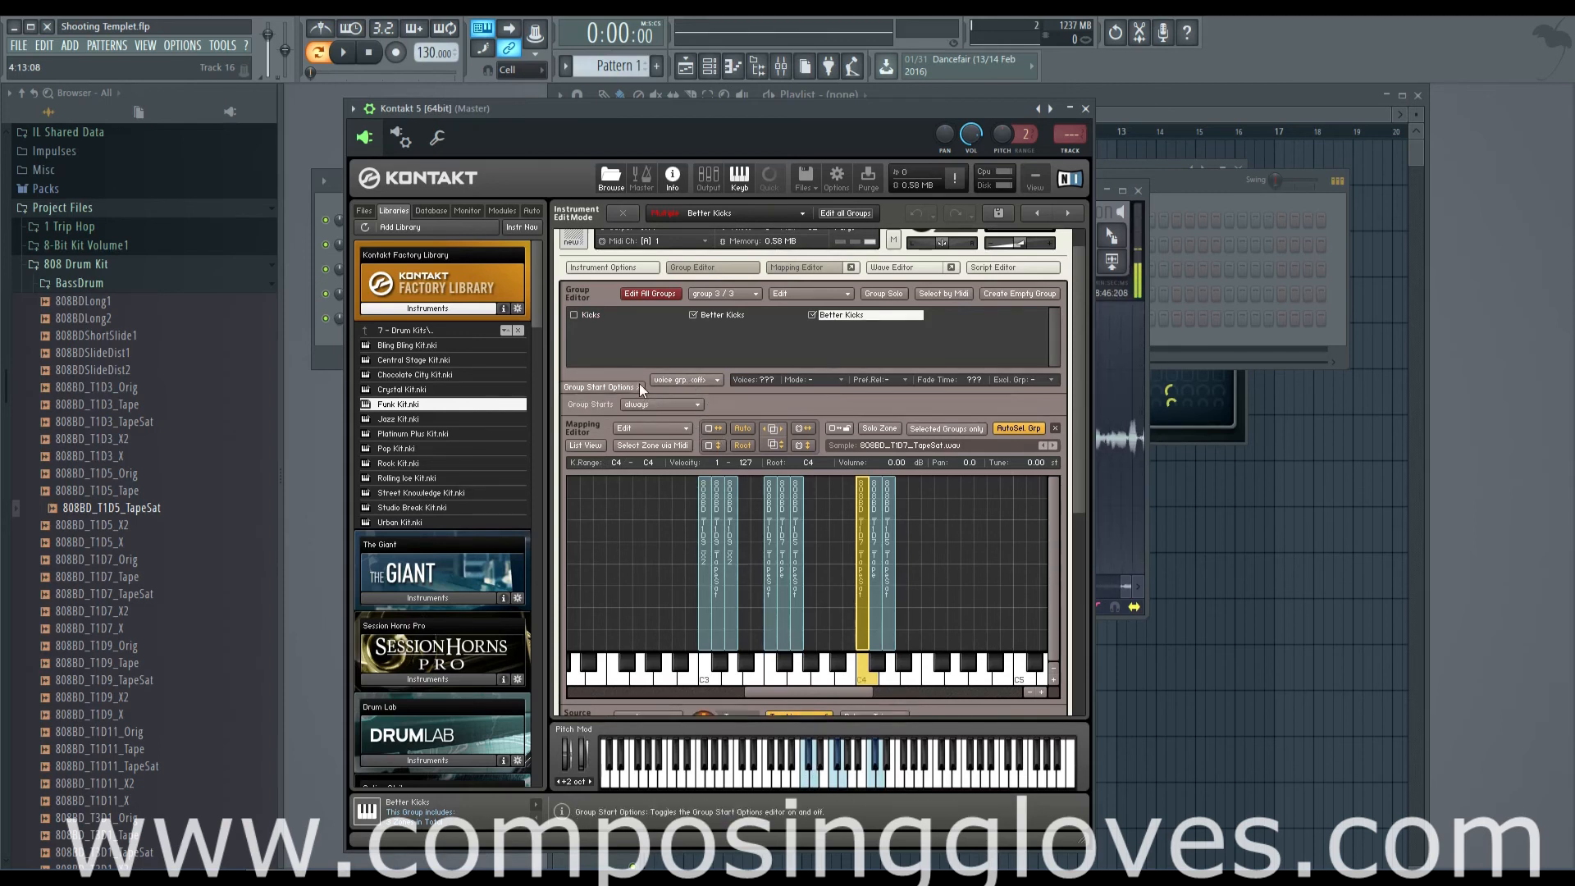
{"action": "left_click", "coordinate": [658, 402]}
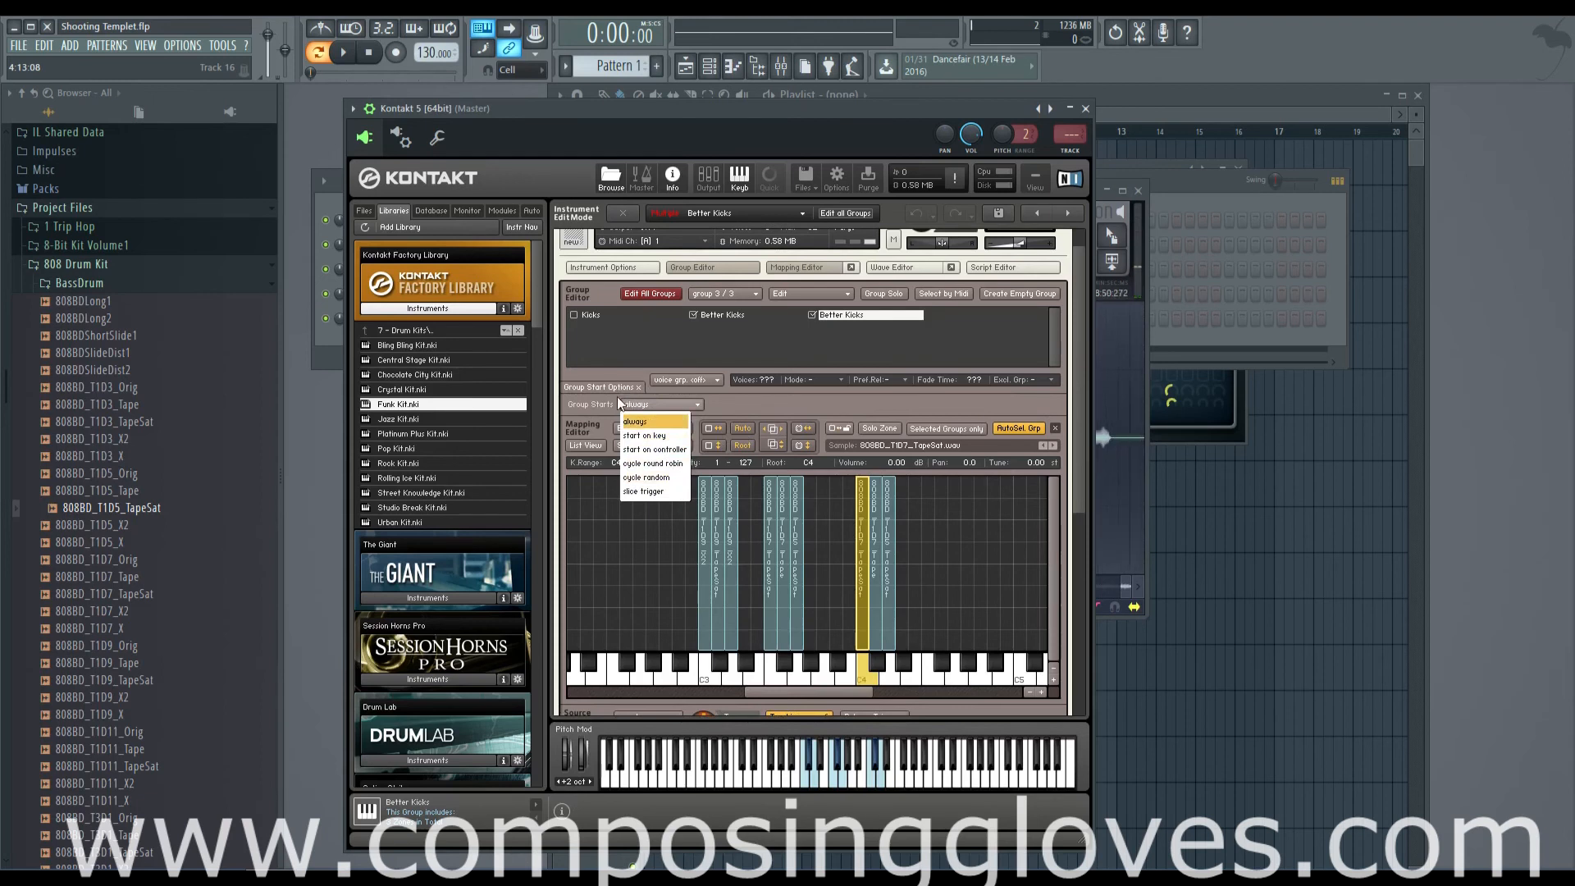
{"action": "left_click", "coordinate": [620, 403]}
{"action": "left_click", "coordinate": [613, 390]}
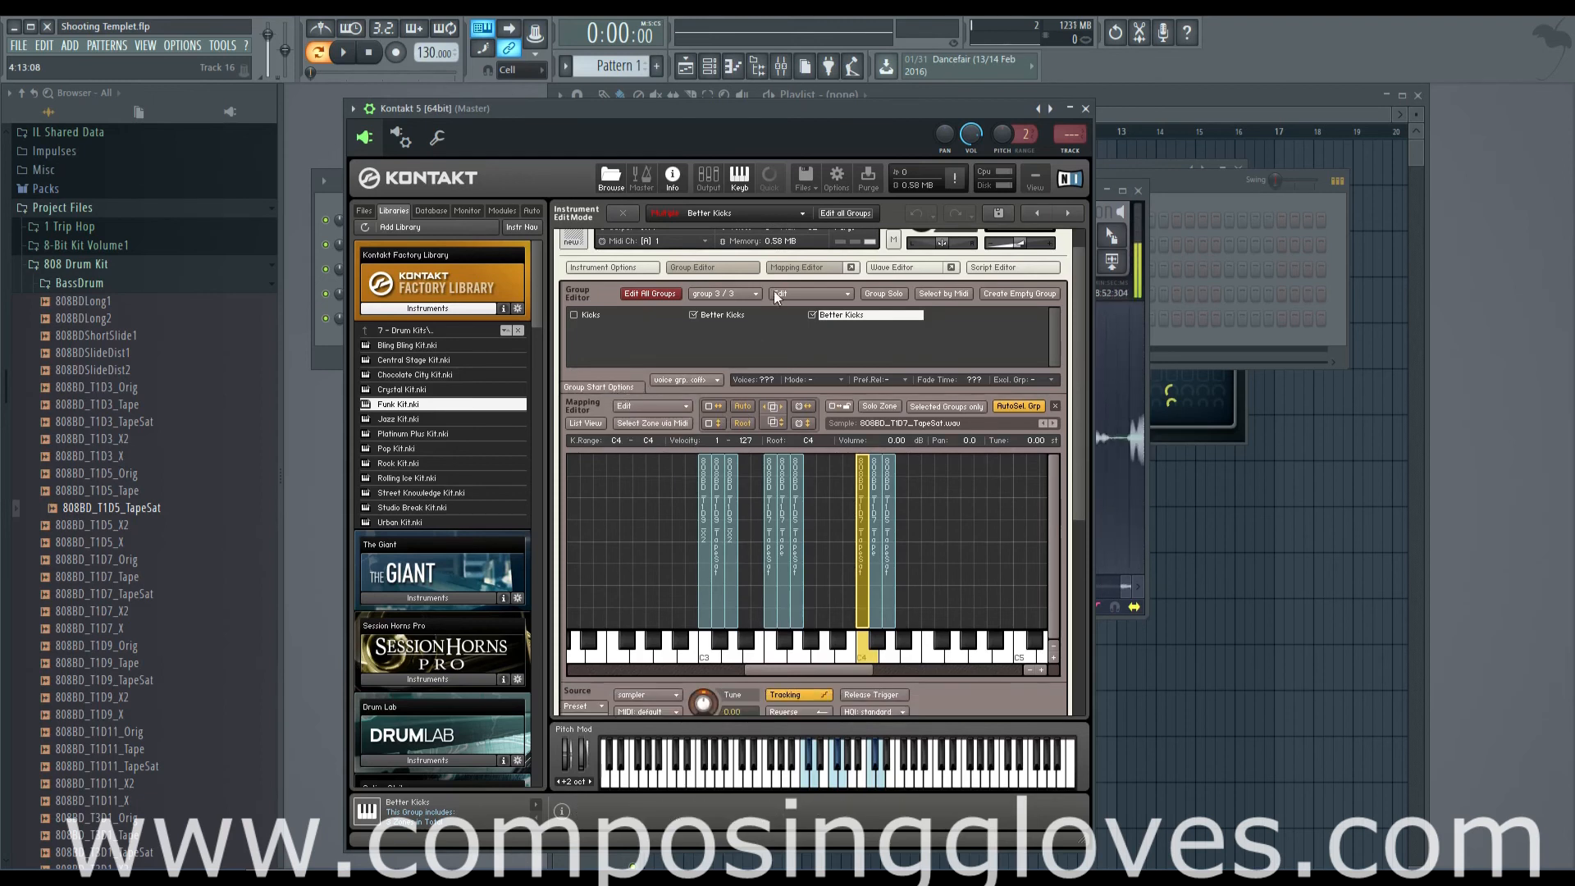